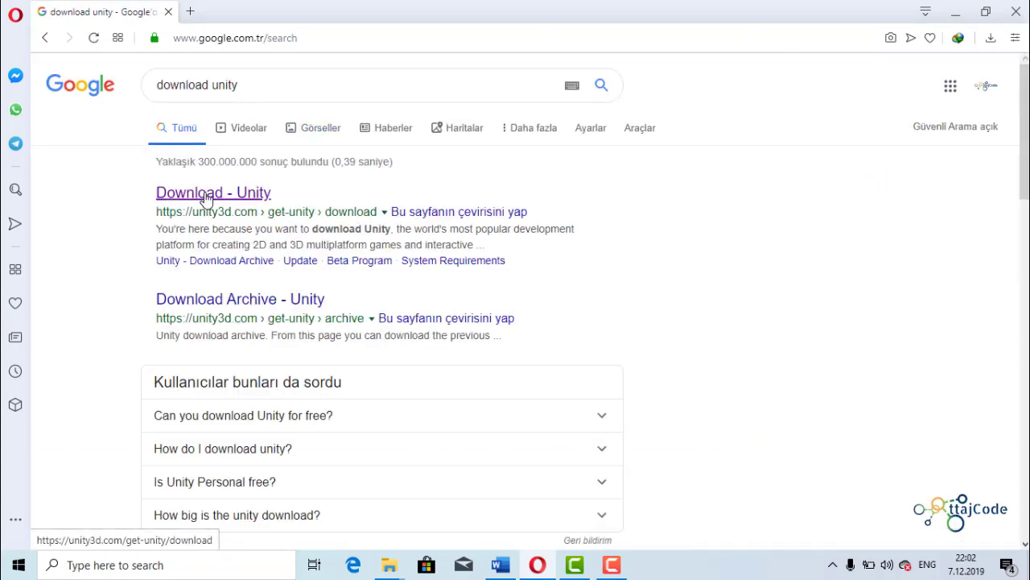
- Open Unity's download page from the search results and try to download the Unity Hub installer
click(207, 194)
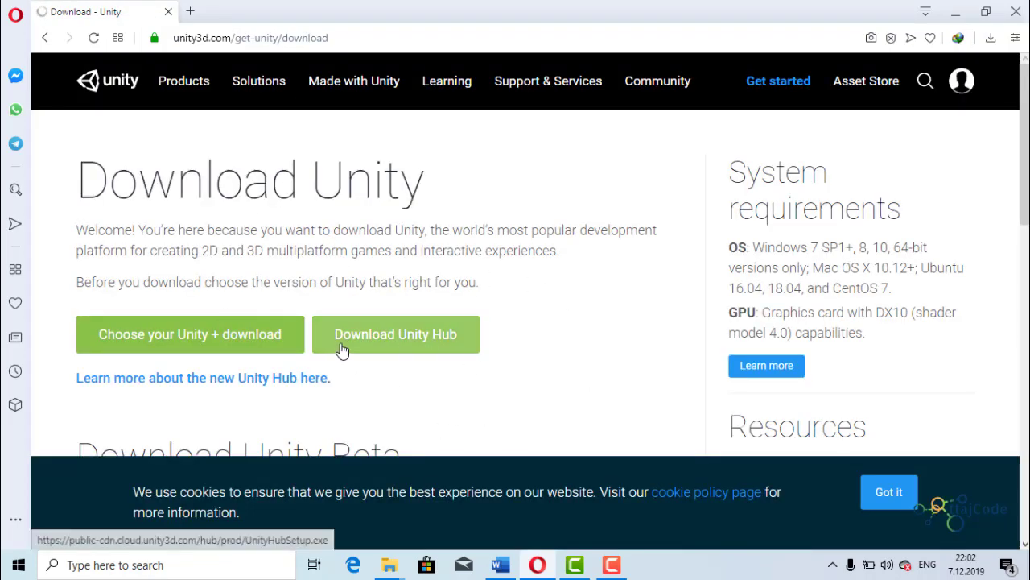
click(182, 346)
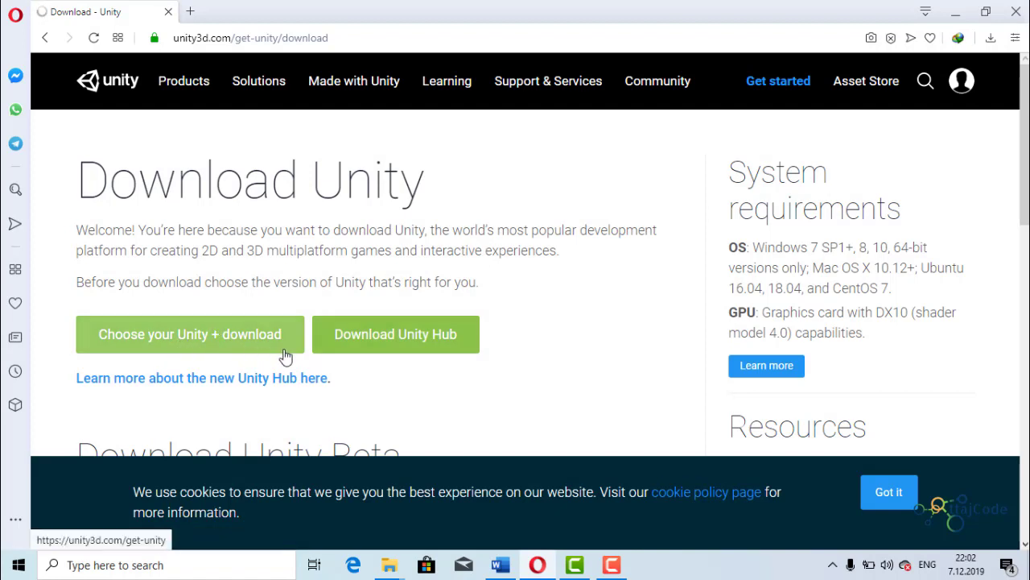
click(449, 346)
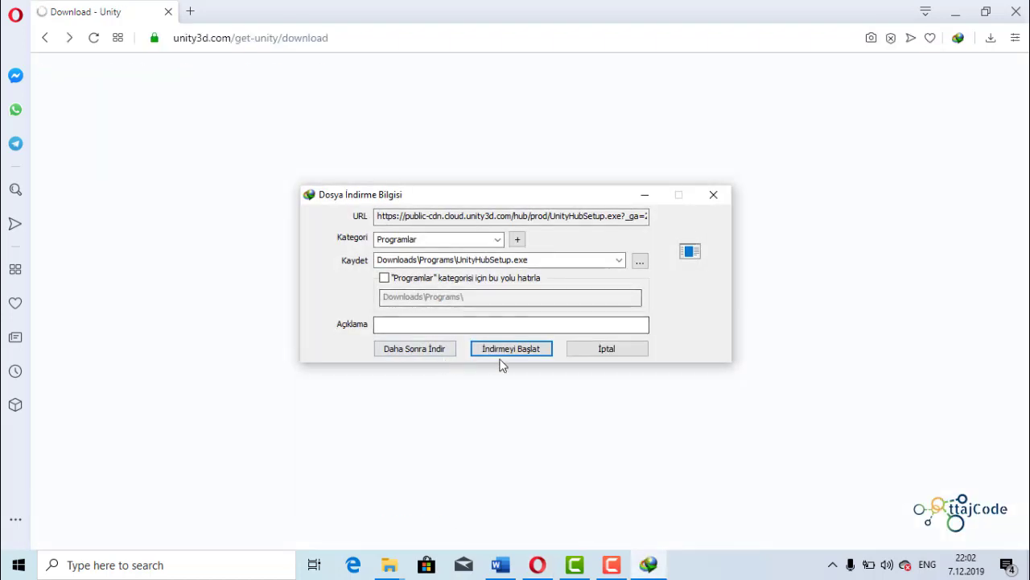
click(601, 350)
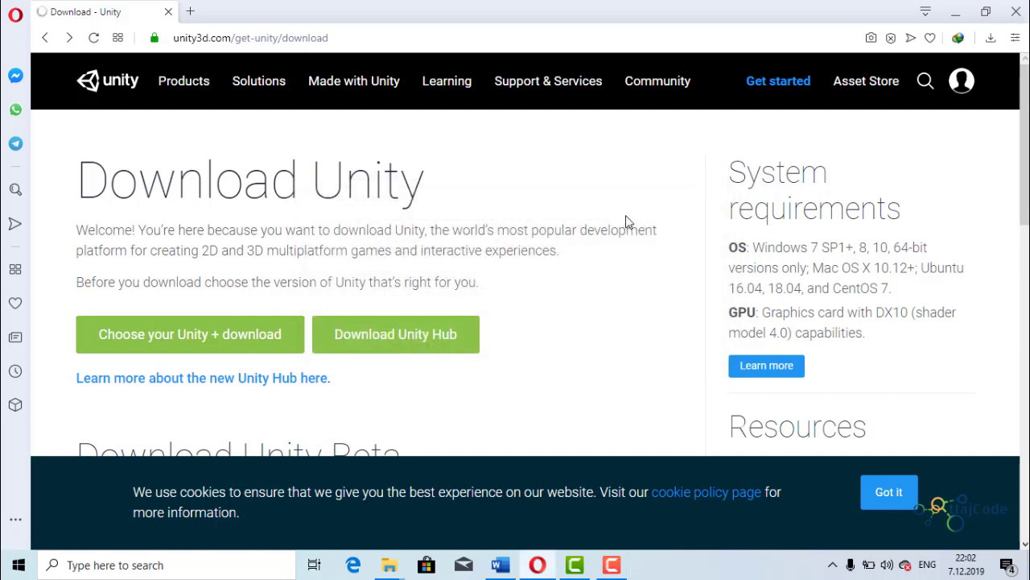
- Close the Unity download page and minimize the browser to return to a refreshed desktop
click(191, 11)
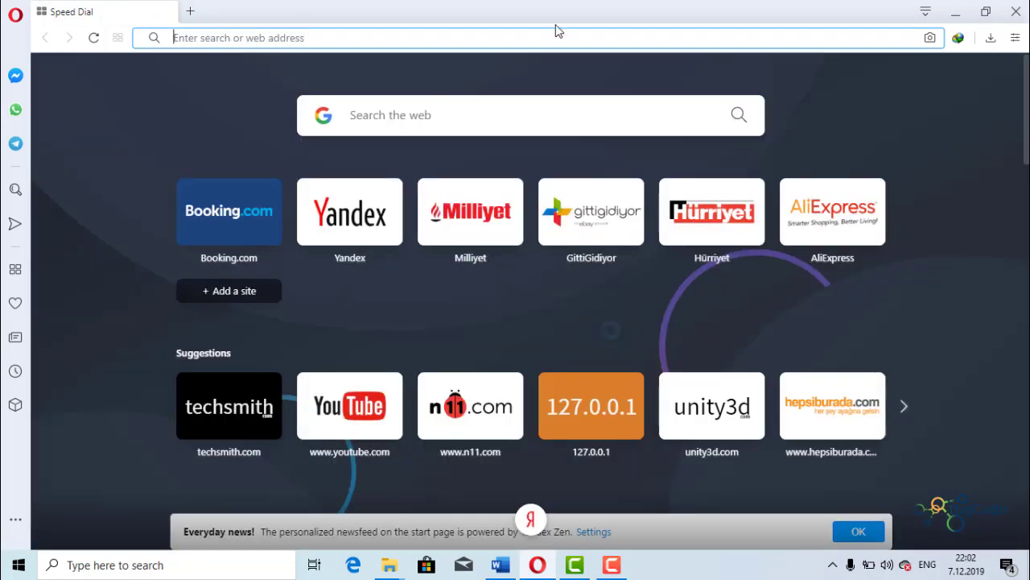
click(956, 11)
right_click(368, 139)
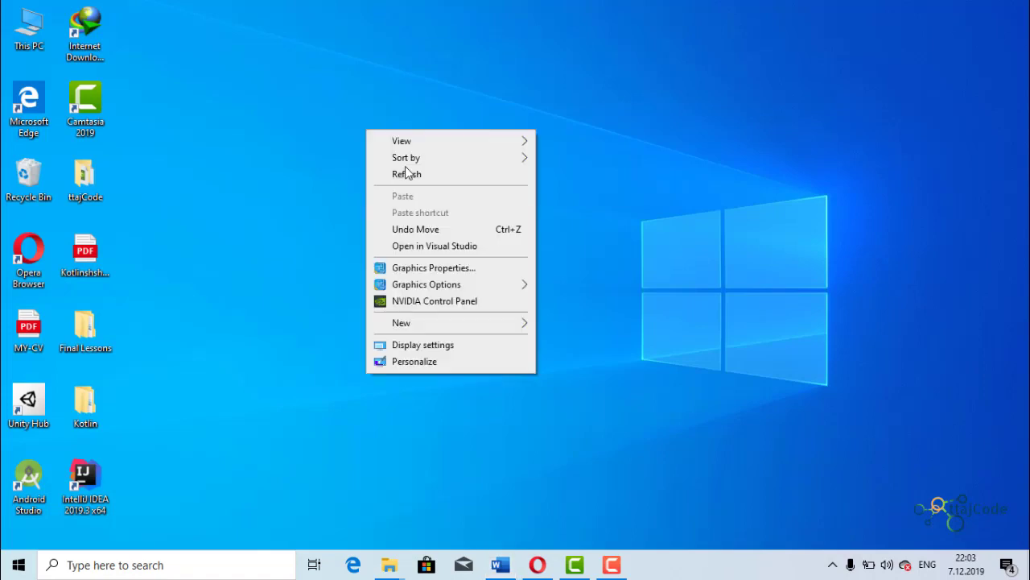
click(407, 170)
- Launch Unity Hub by searching Windows for "unity", and dismiss its update and license notices
click(140, 564)
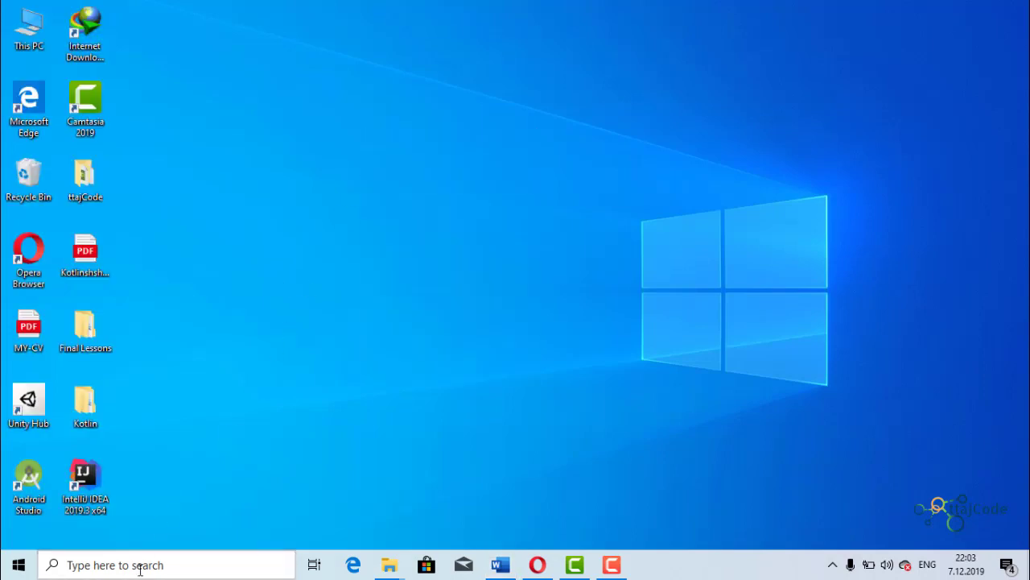
text(unity)
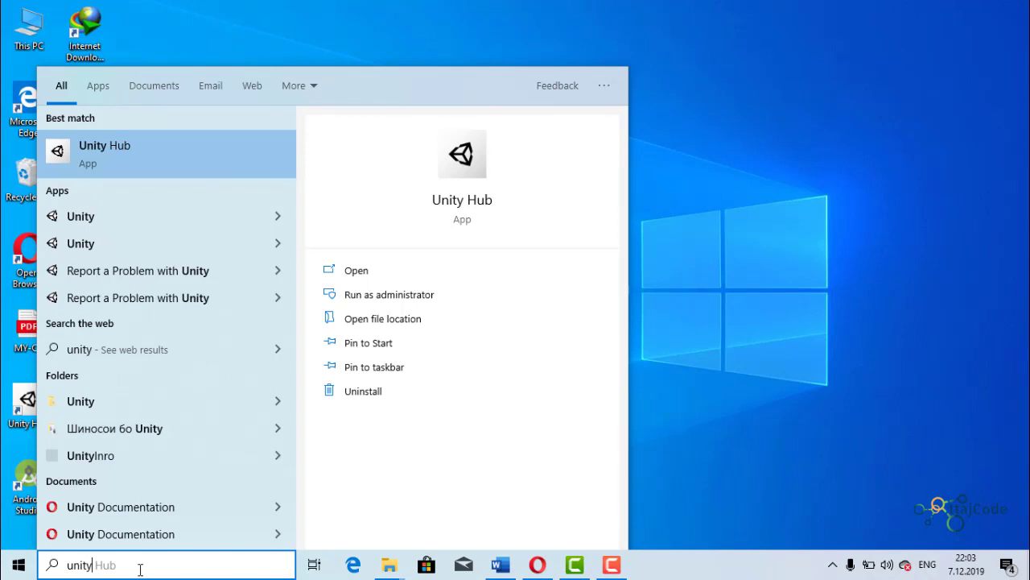
key(Return)
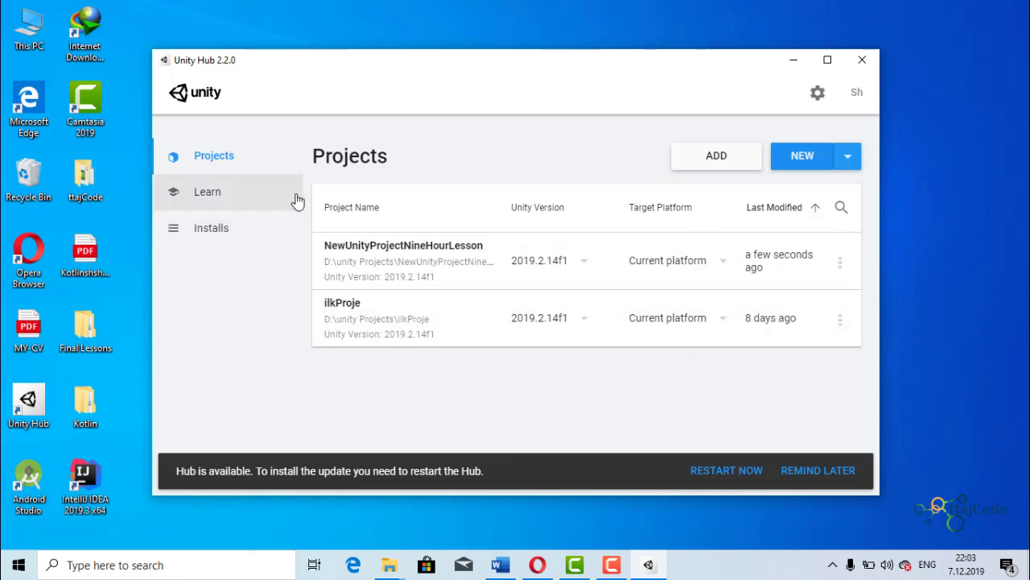
click(819, 475)
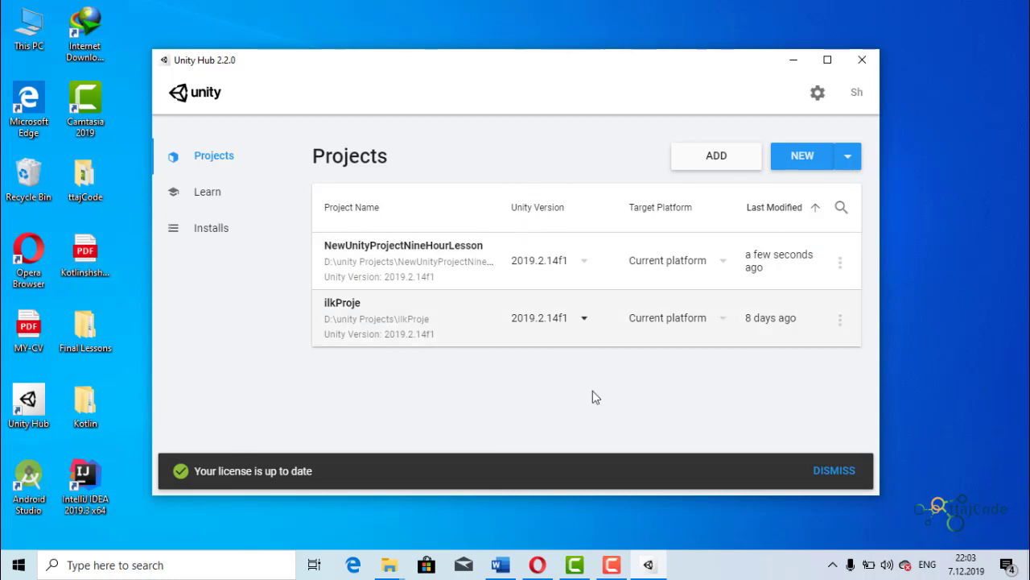
click(824, 469)
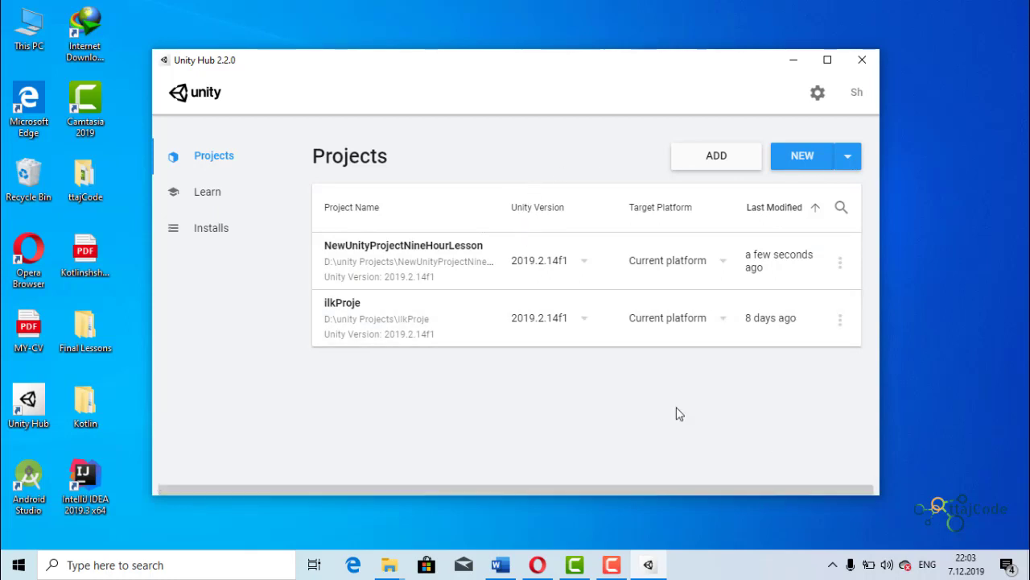
- Start adding Unity 2019.3.0f1 to the installed versions and proceed to its module selection
click(212, 229)
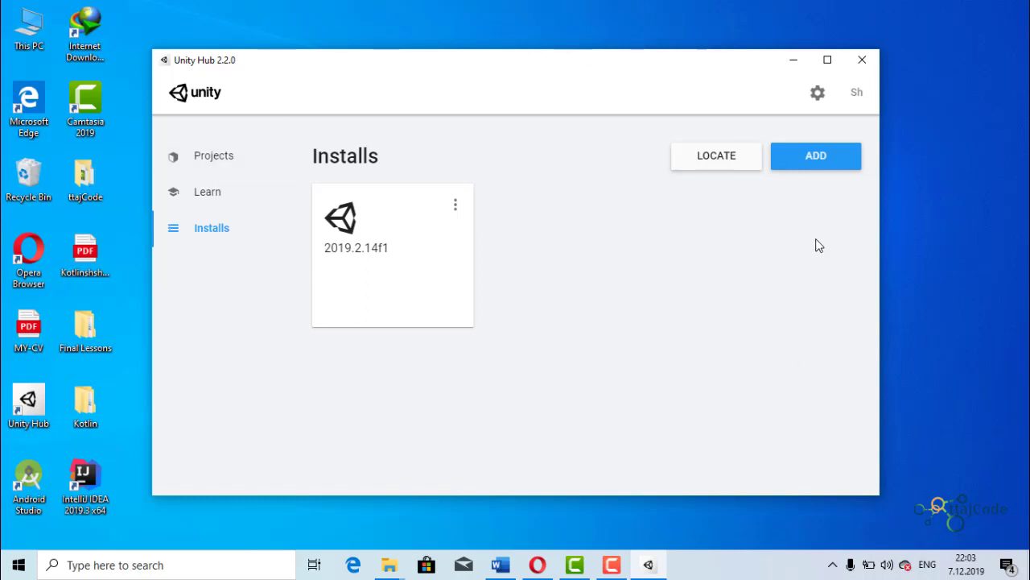
click(213, 158)
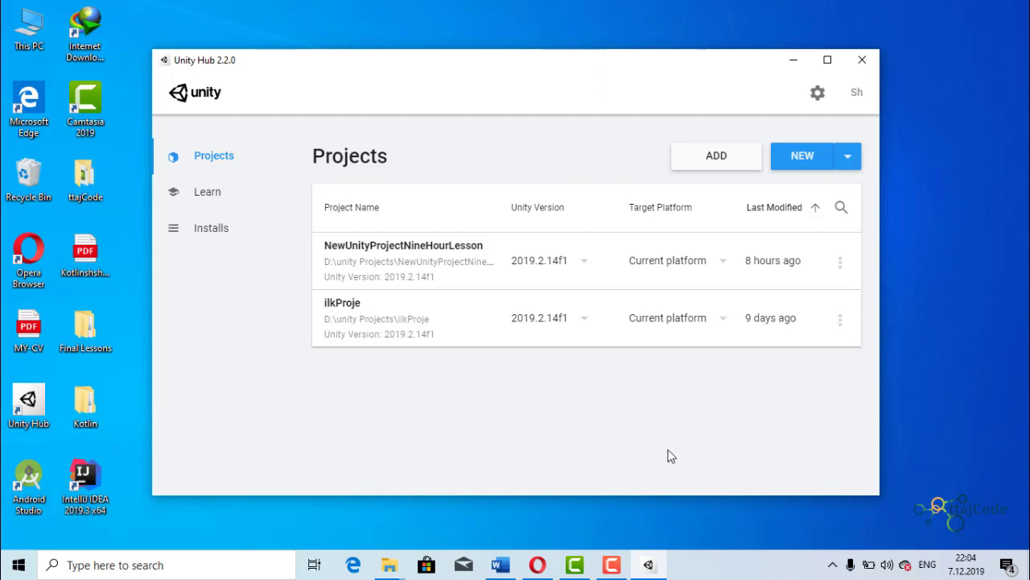
click(219, 242)
click(782, 156)
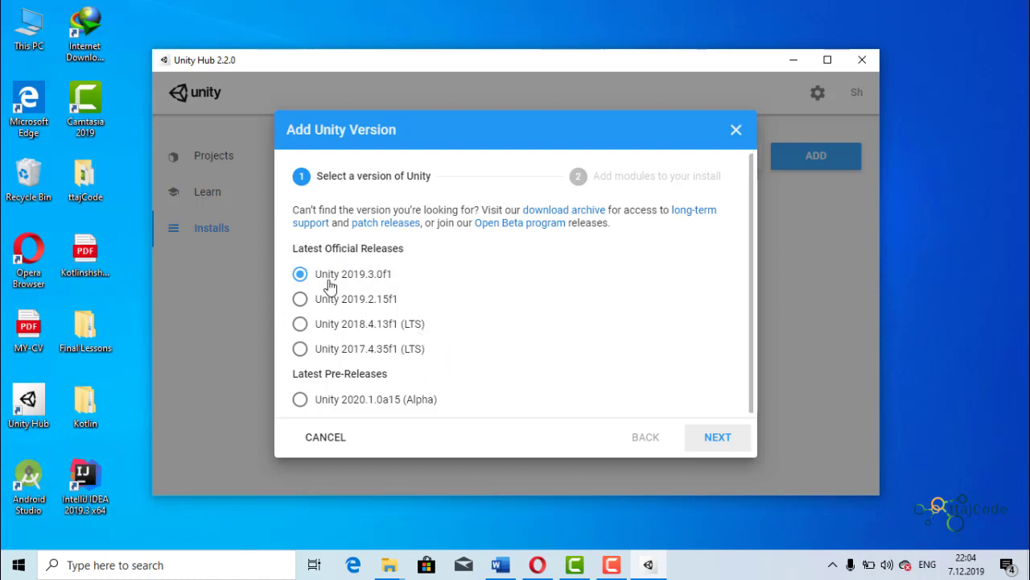
click(720, 437)
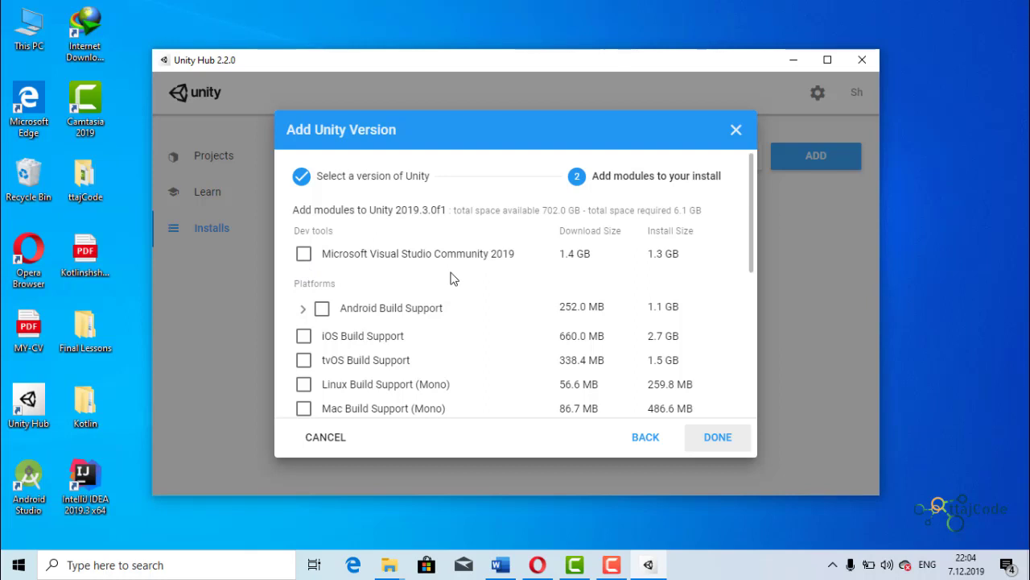
- Select the modules Microsoft Visual Studio Community 2019 and Android Build Support, including Android SDK & NDK Tools and OpenJDK
click(304, 255)
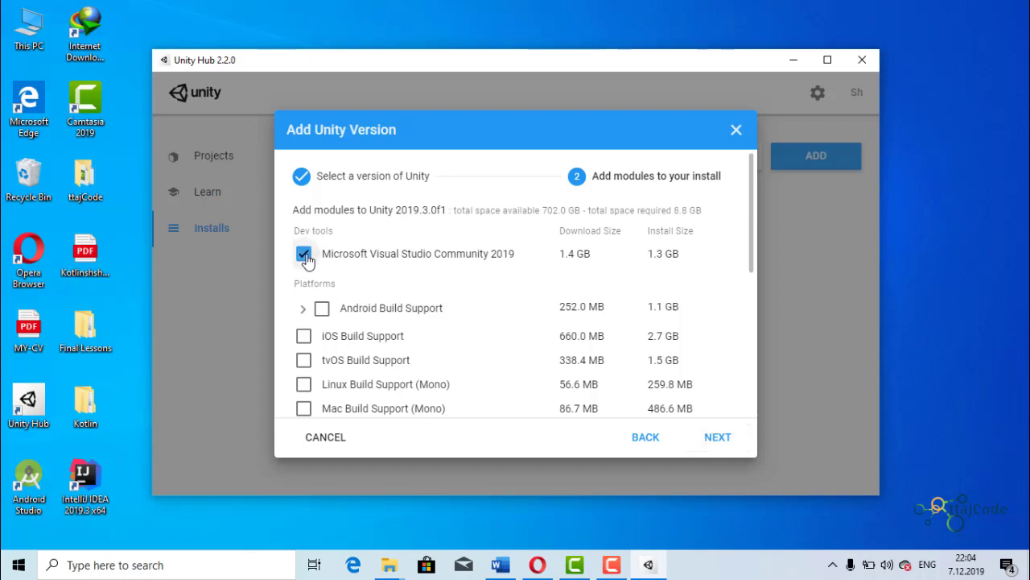
click(302, 309)
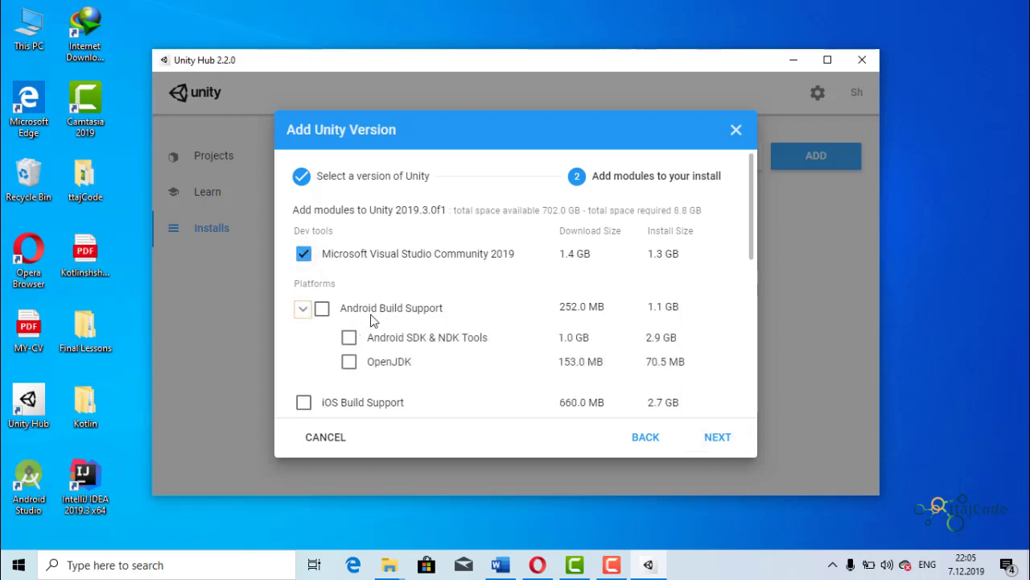
scroll(375, 318, down, 2)
scroll(380, 311, up, 1)
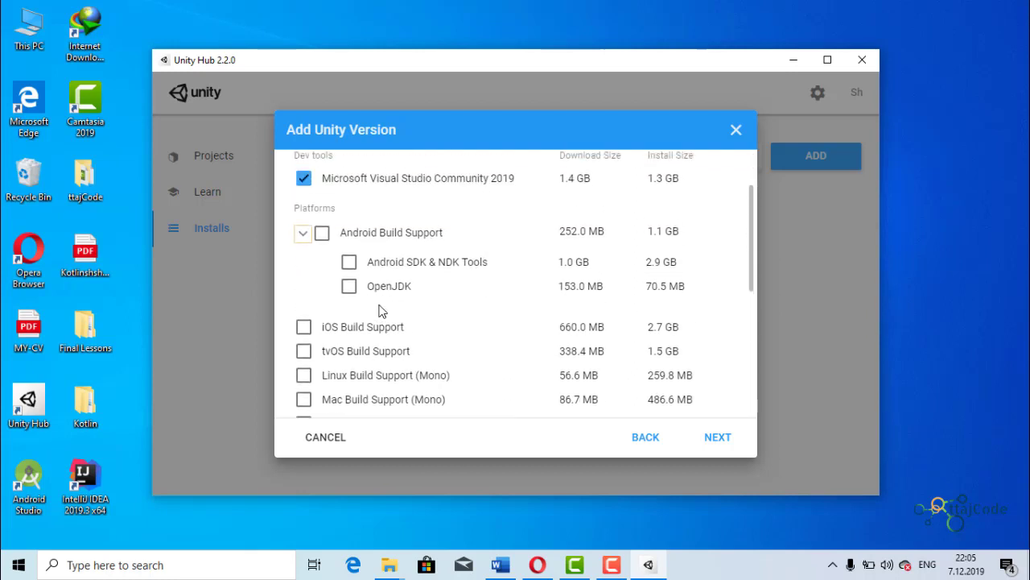
click(322, 234)
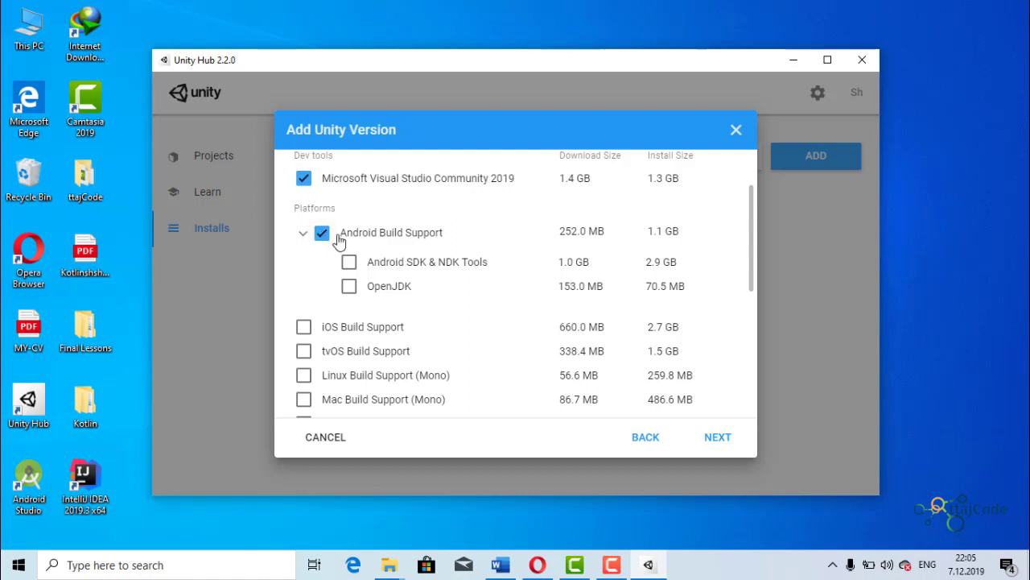
click(348, 263)
click(349, 286)
- Review the remaining platform, documentation and language modules, and close the Add Unity Version dialog without installing
scroll(371, 304, down, 1)
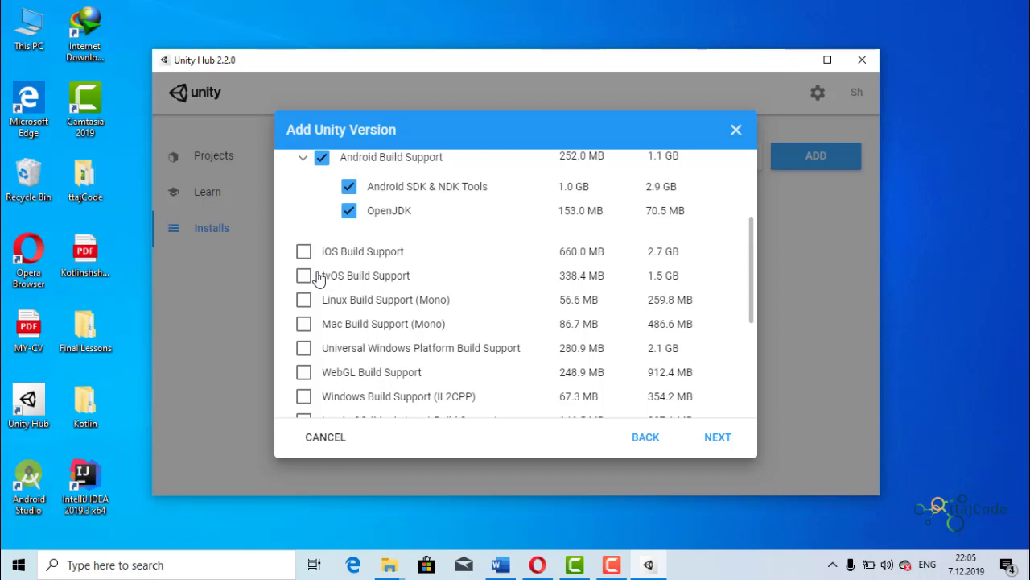
scroll(367, 311, down, 2)
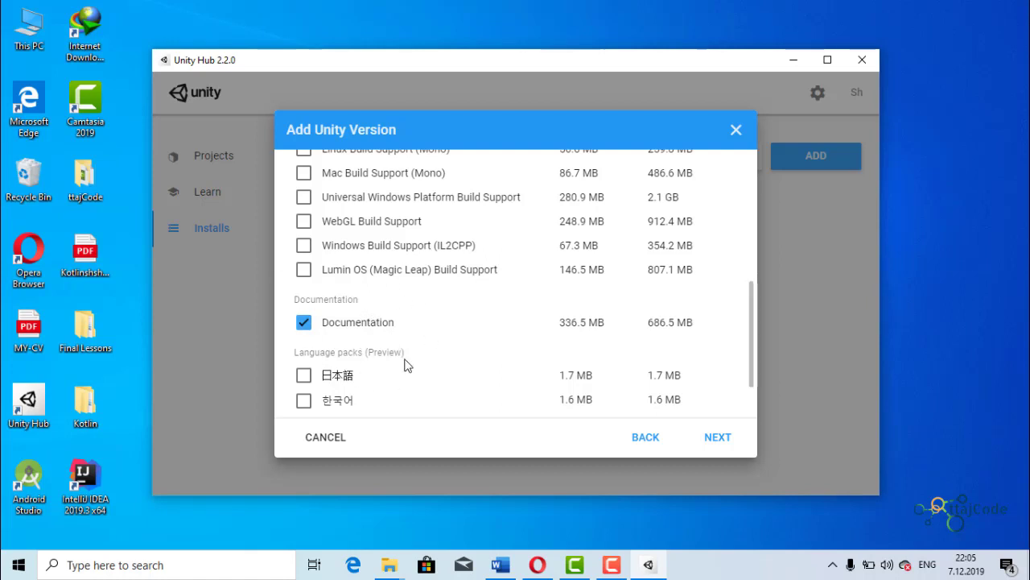
scroll(407, 365, up, 1)
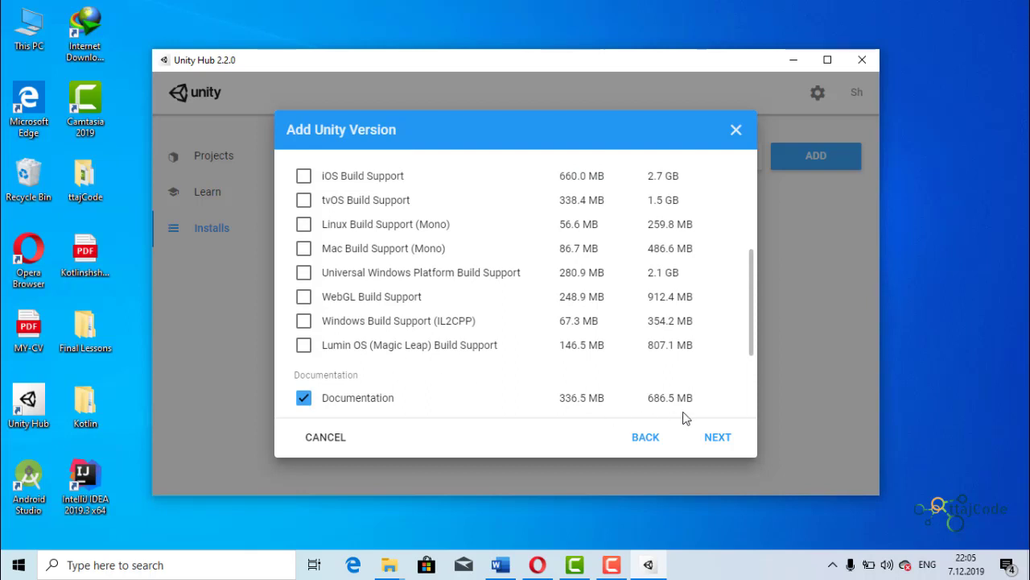
scroll(683, 418, up, 1)
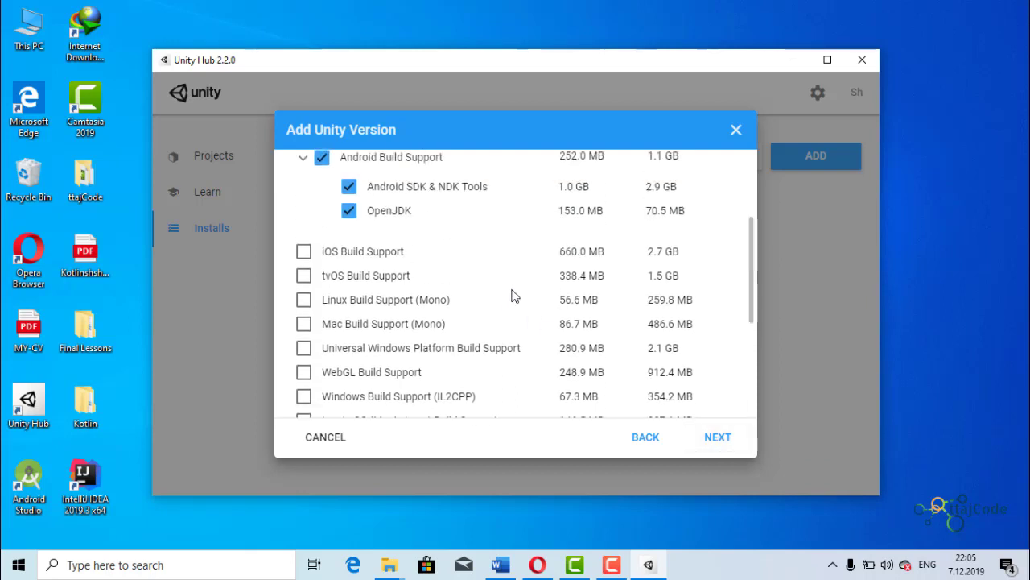
scroll(595, 281, up, 2)
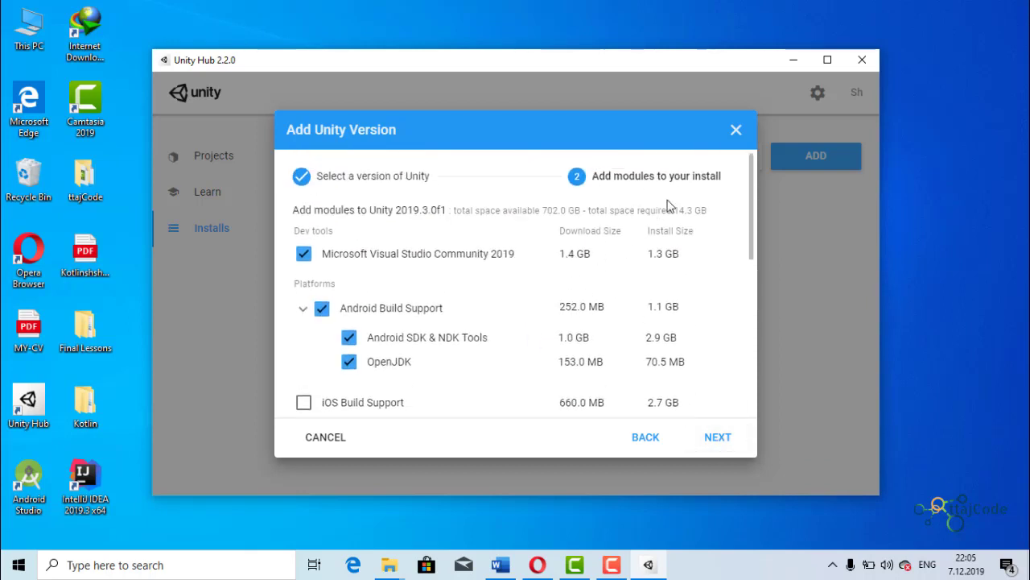
click(736, 130)
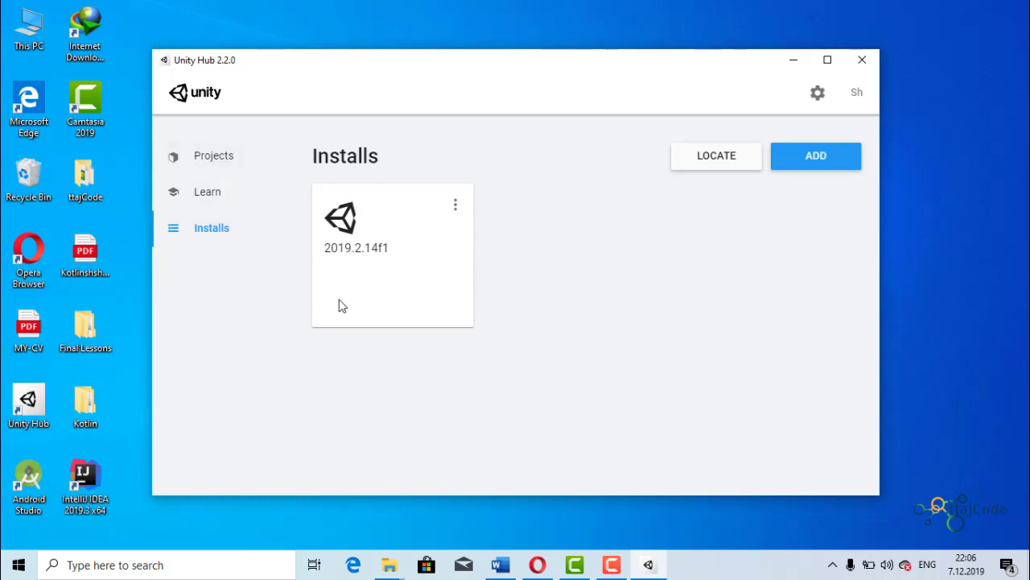
- Start a new project with Unity 2019.2.14f1 and choose the 3D template
click(214, 157)
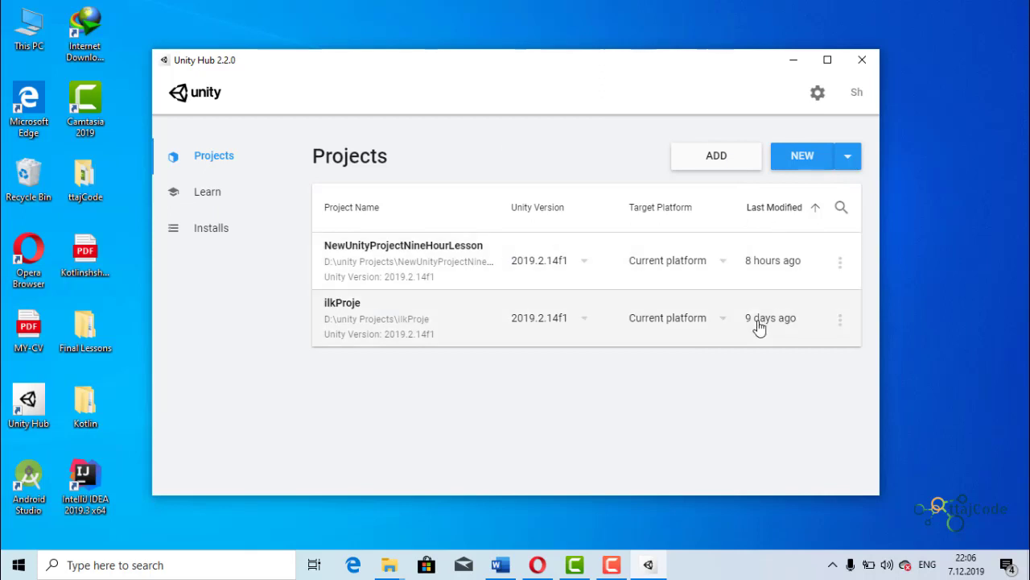
click(826, 158)
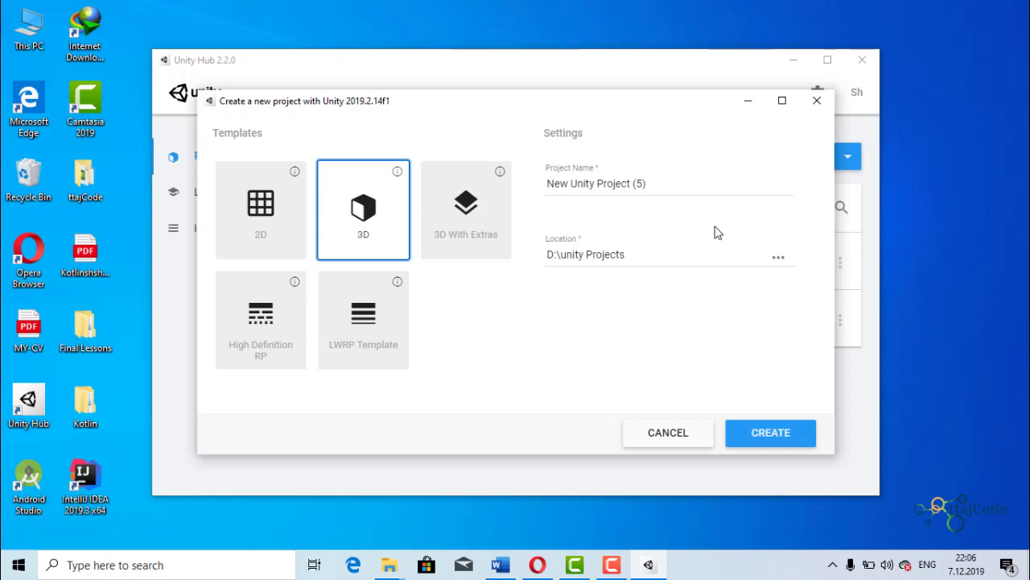
click(292, 229)
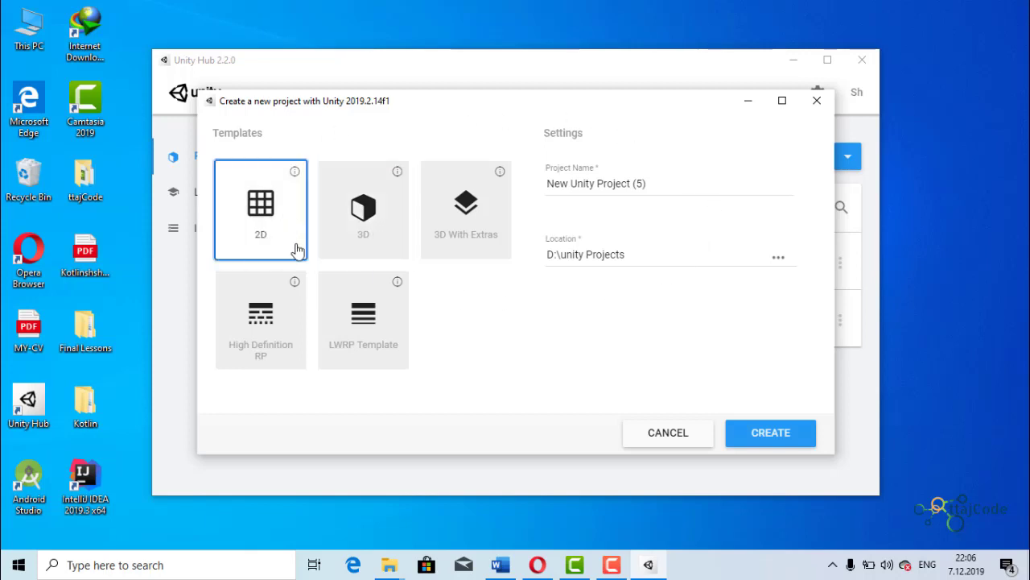
click(362, 231)
click(278, 232)
click(457, 232)
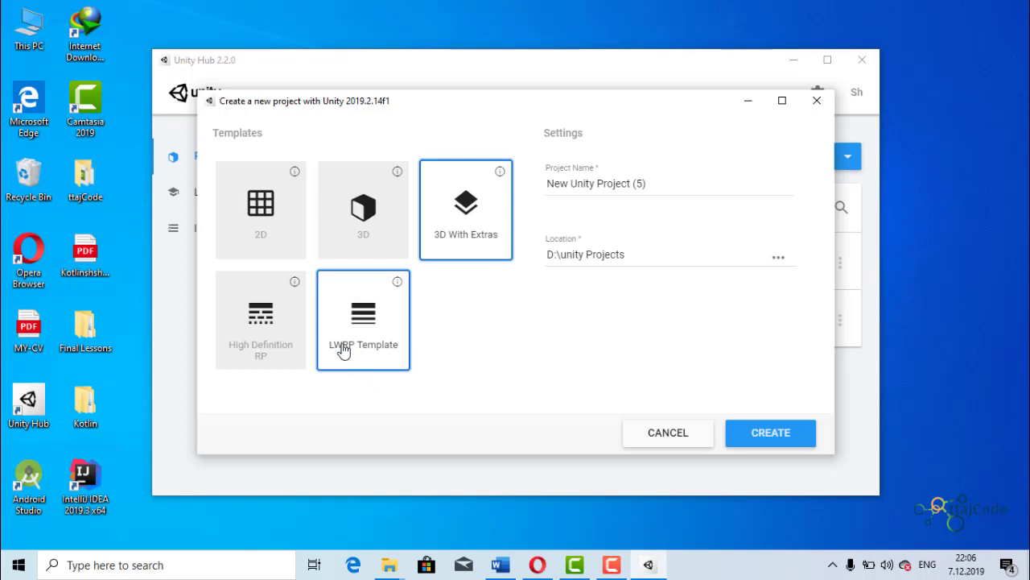
click(362, 238)
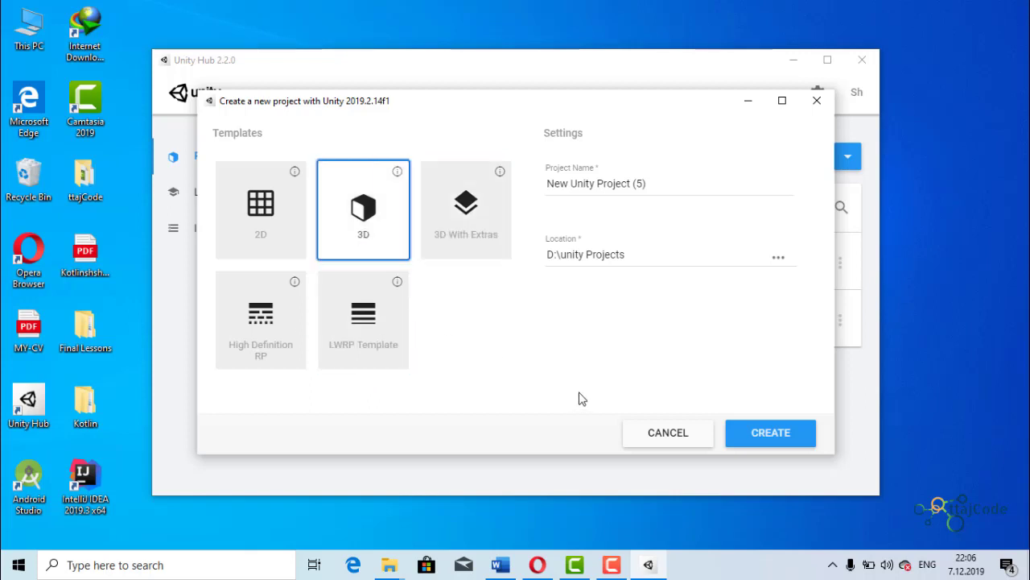
- Replace the default name of the new project with "Dars"
click(641, 183)
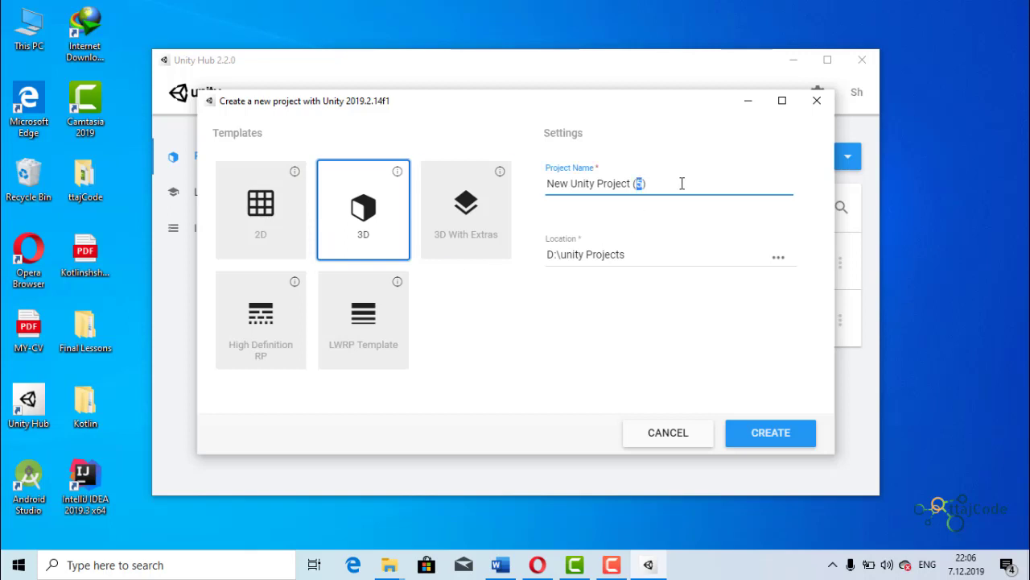
key(BackSpace)
key(ctrl+a)
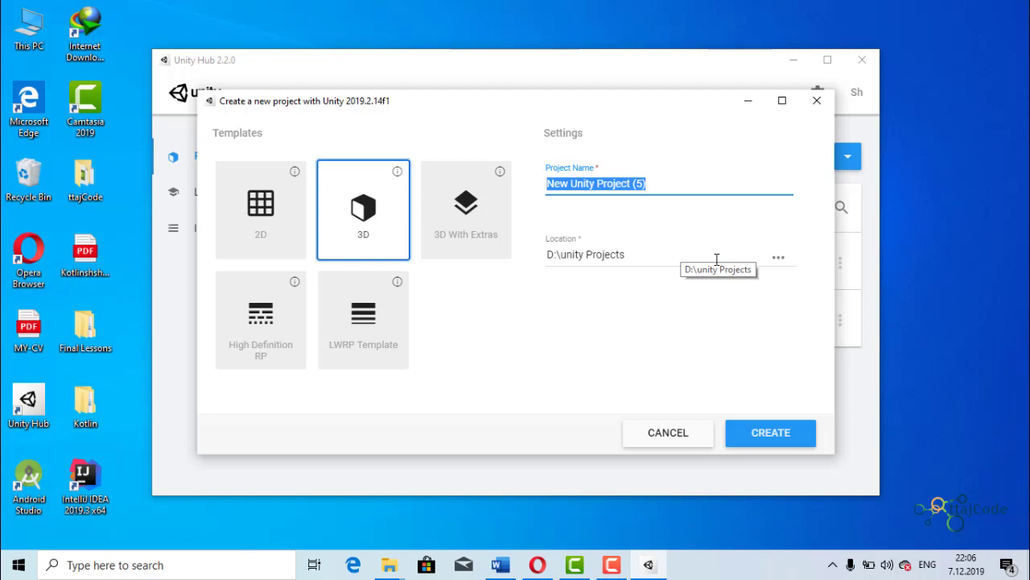
click(693, 181)
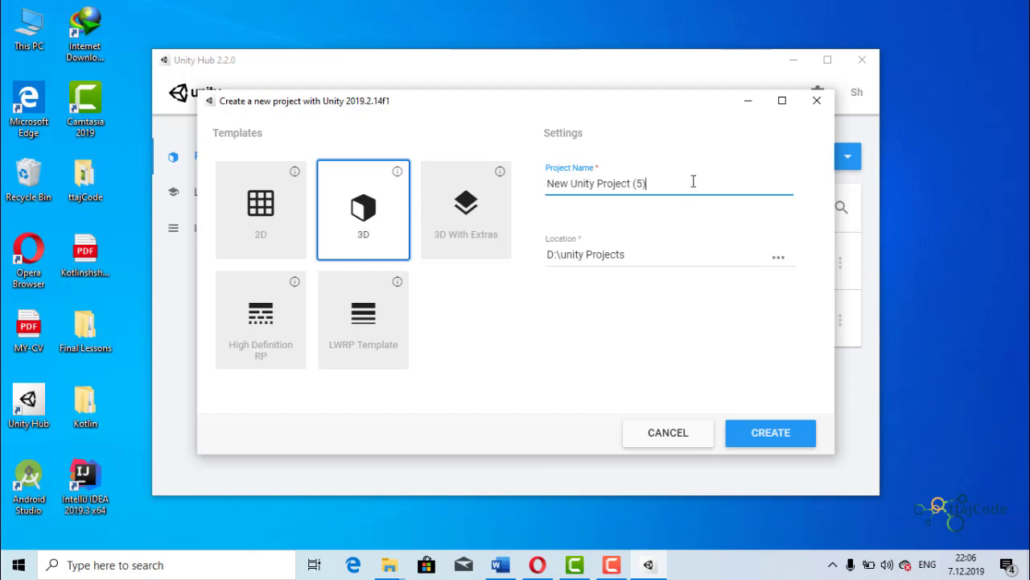
key(BackSpace)
key(BackSpace)
key(BackSpace)
key(BackSpace)
key(BackSpace)
key(BackSpace)
key(BackSpace)
key(BackSpace)
key(BackSpace)
key(BackSpace)
key(BackSpace)
key(BackSpace)
key(BackSpace)
key(BackSpace)
key(BackSpace)
key(BackSpace)
key(BackSpace)
key(BackSpace)
key(BackSpace)
key(BackSpace)
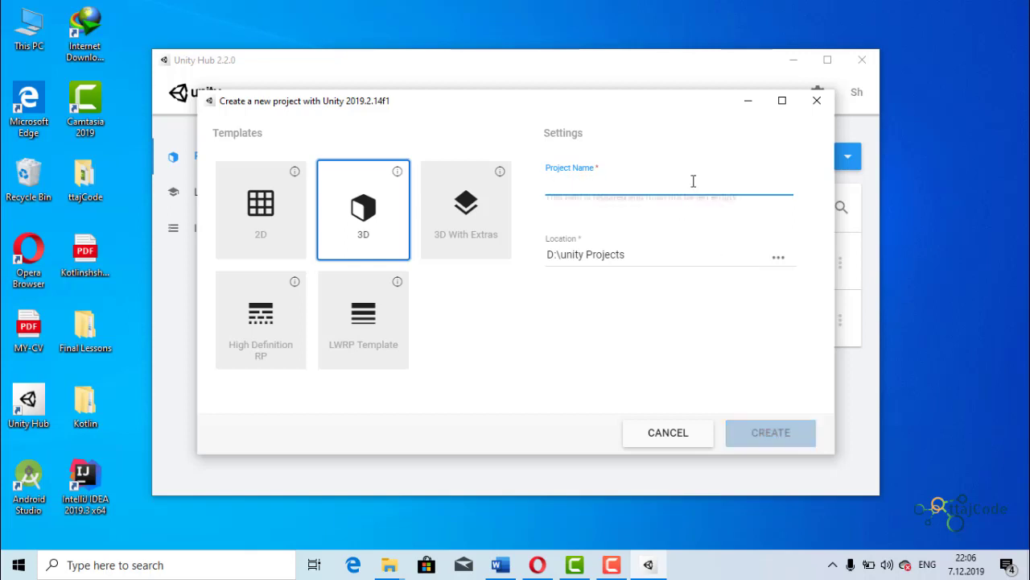
text(Dars)
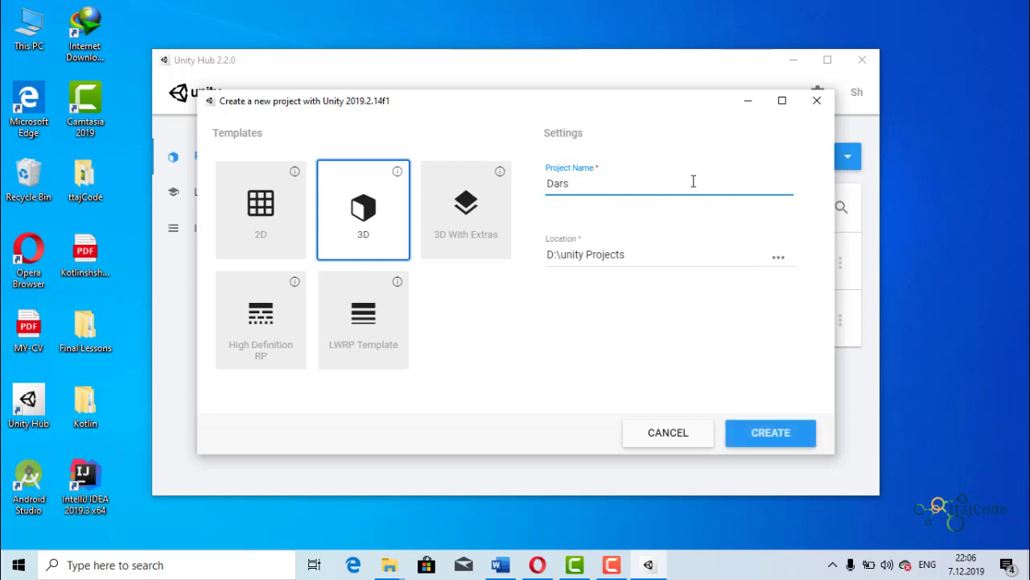
text(1)
- Complete the project name as "Dars1", create the project, and dismiss the Unity Editor update notice
click(773, 432)
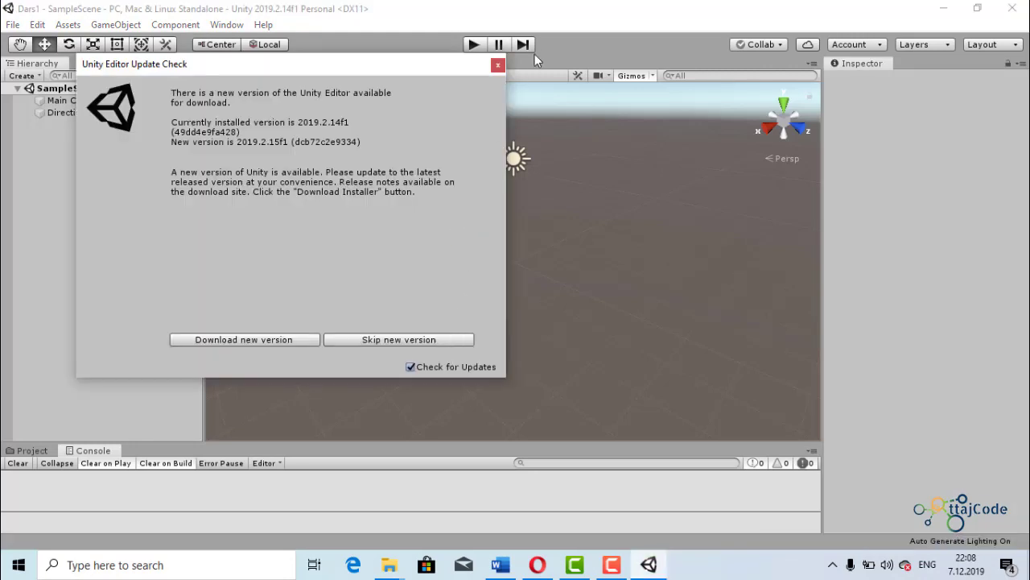
click(498, 65)
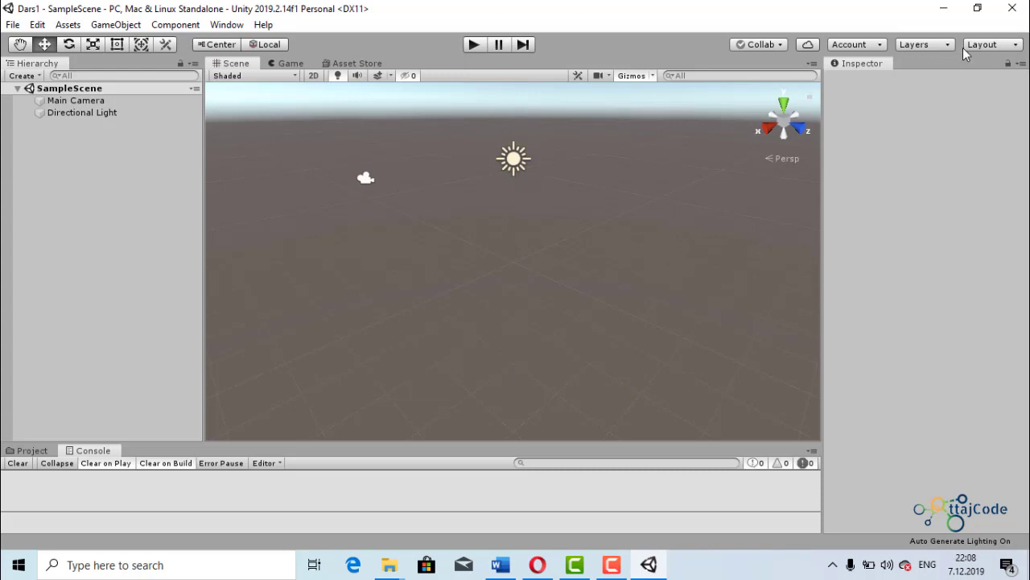
- Switch the editor to the Default window layout
click(1005, 50)
click(952, 100)
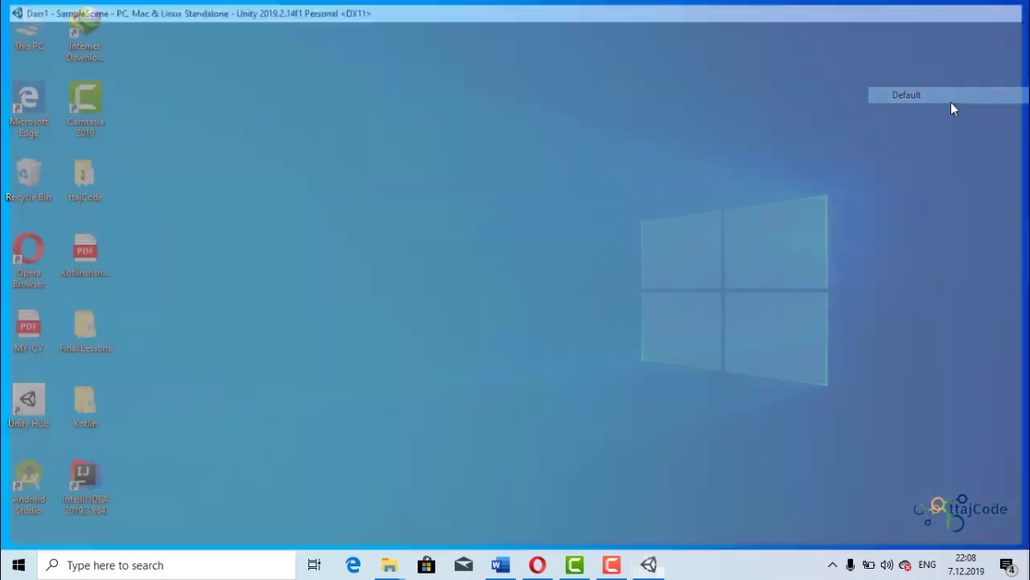
scroll(611, 225, down, 2)
scroll(624, 243, up, 1)
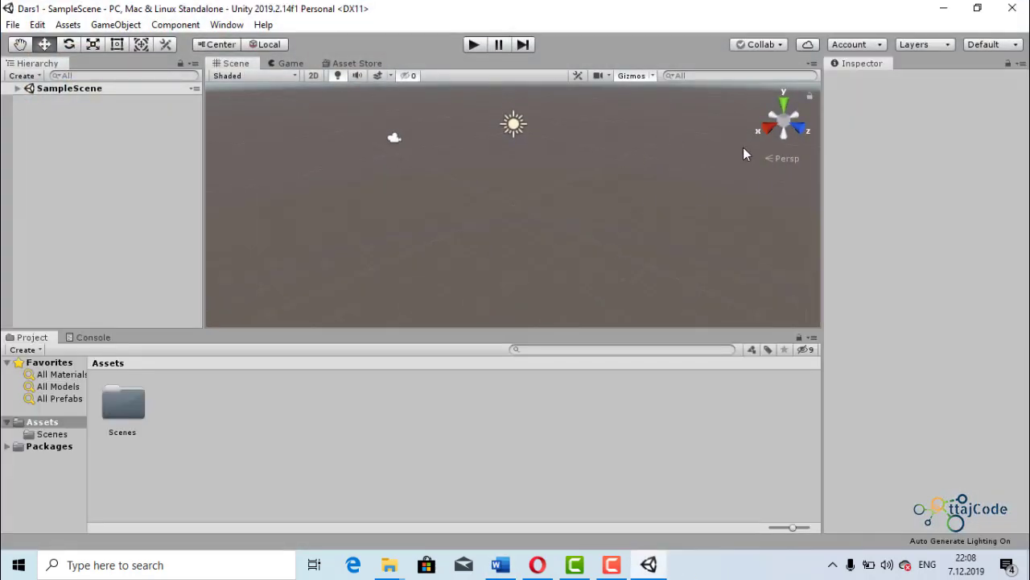
scroll(668, 269, down, 5)
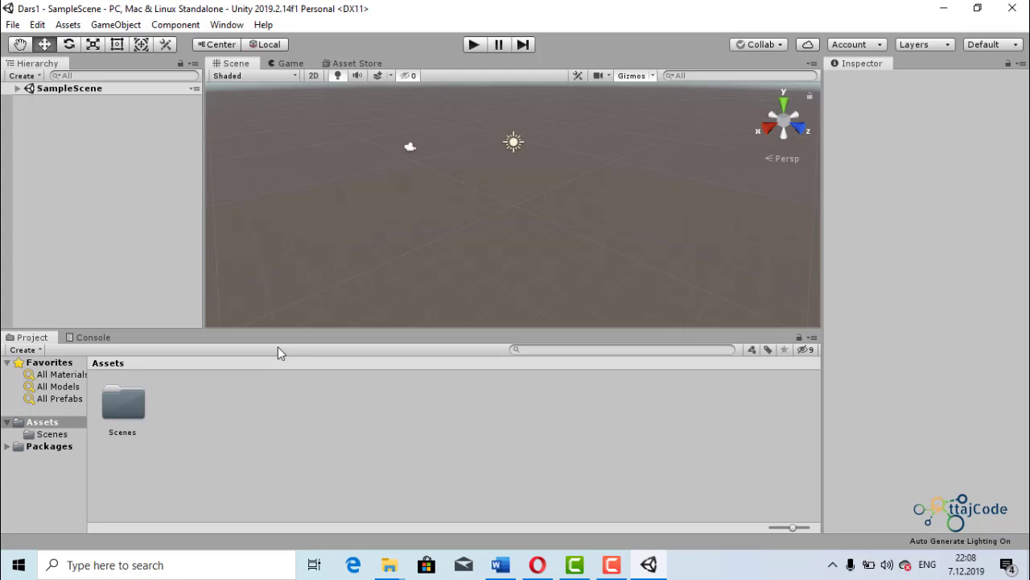
click(12, 25)
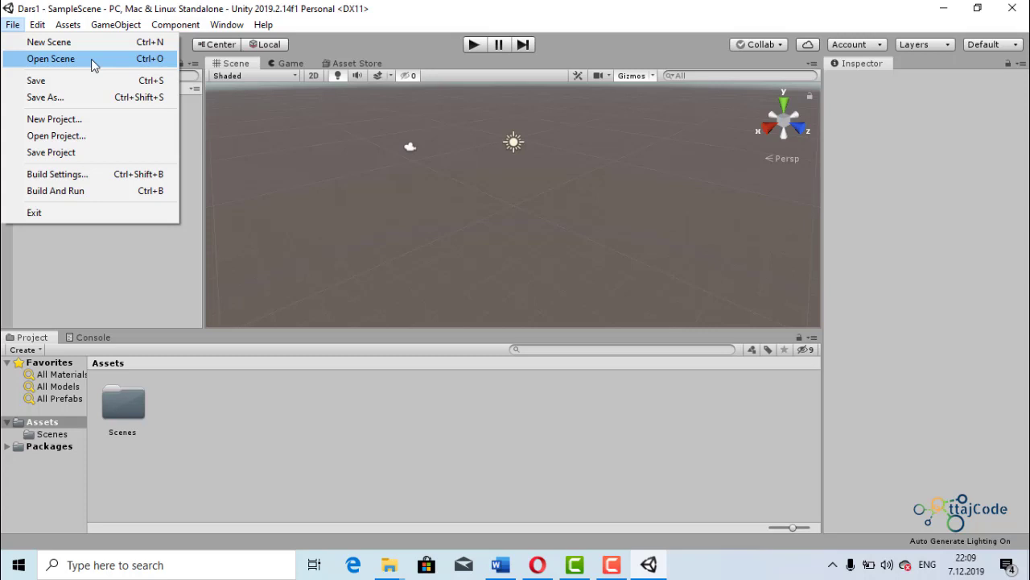
mouse_move(37, 24)
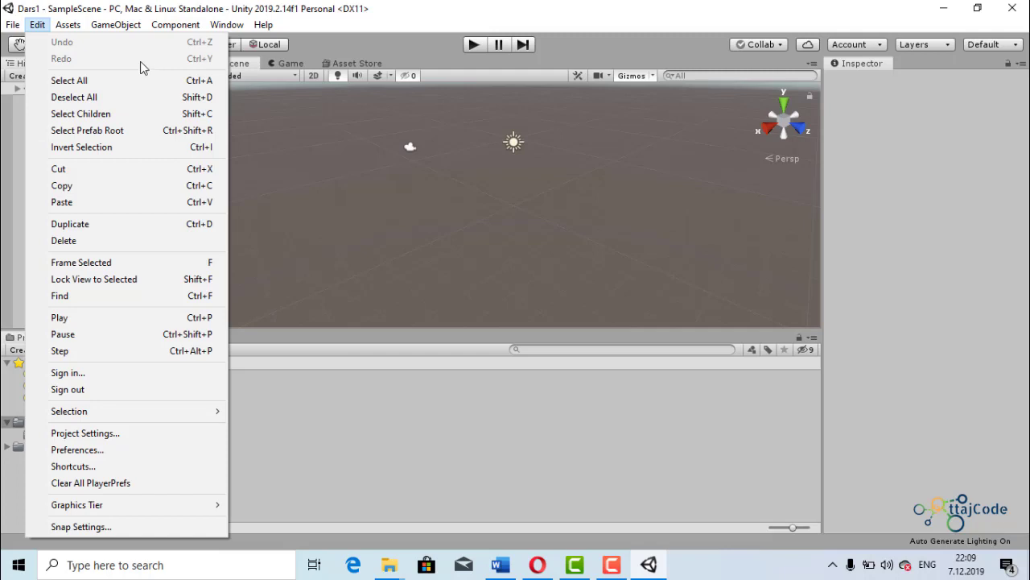
click(84, 34)
click(71, 25)
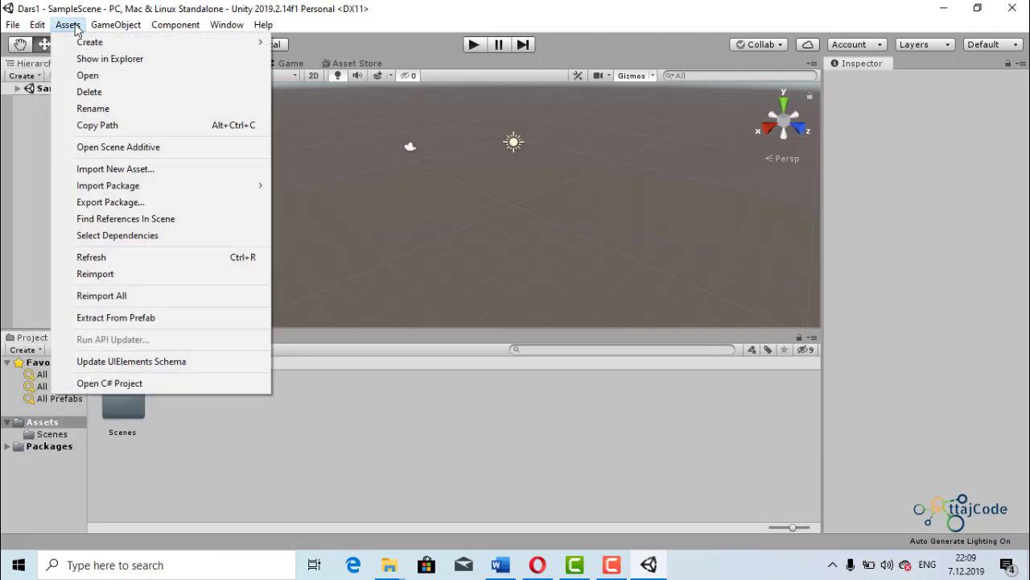
mouse_move(85, 42)
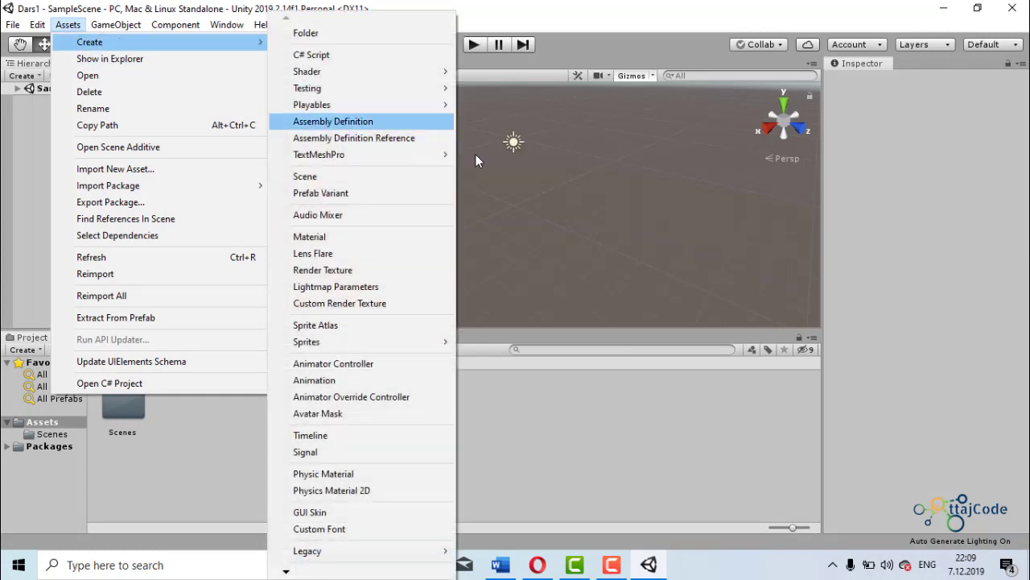
click(645, 159)
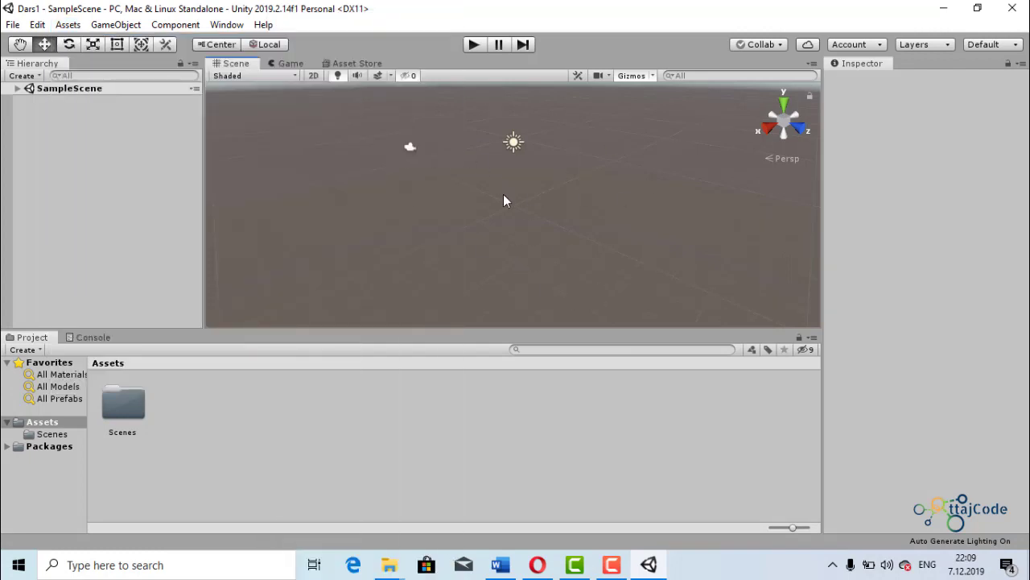
- Select the Main Camera in the scene and move it horizontally to about X 3.48, Z -7.55
scroll(497, 211, up, 5)
scroll(508, 196, down, 2)
scroll(464, 212, down, 3)
scroll(473, 216, up, 2)
click(419, 153)
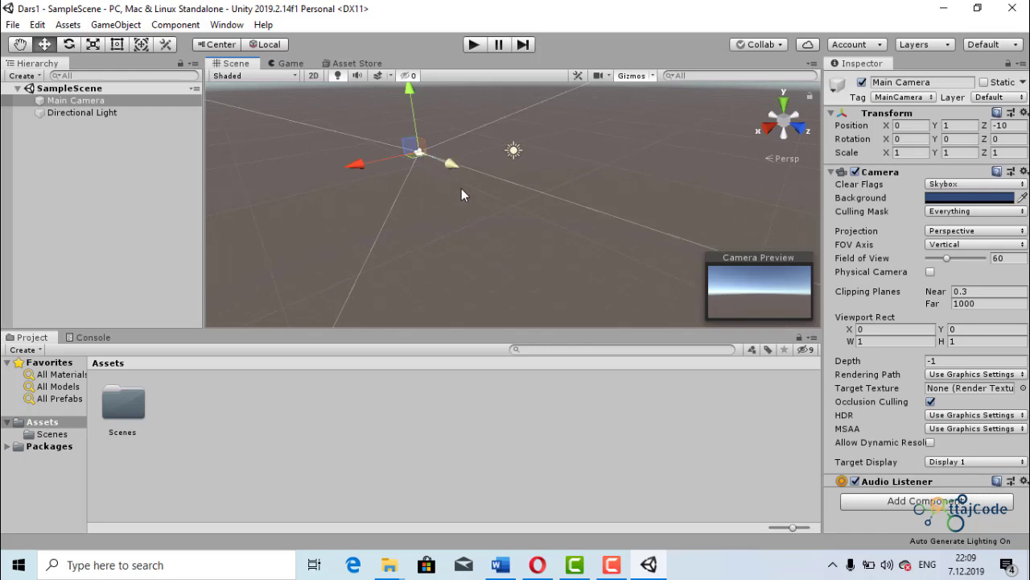
scroll(472, 197, up, 2)
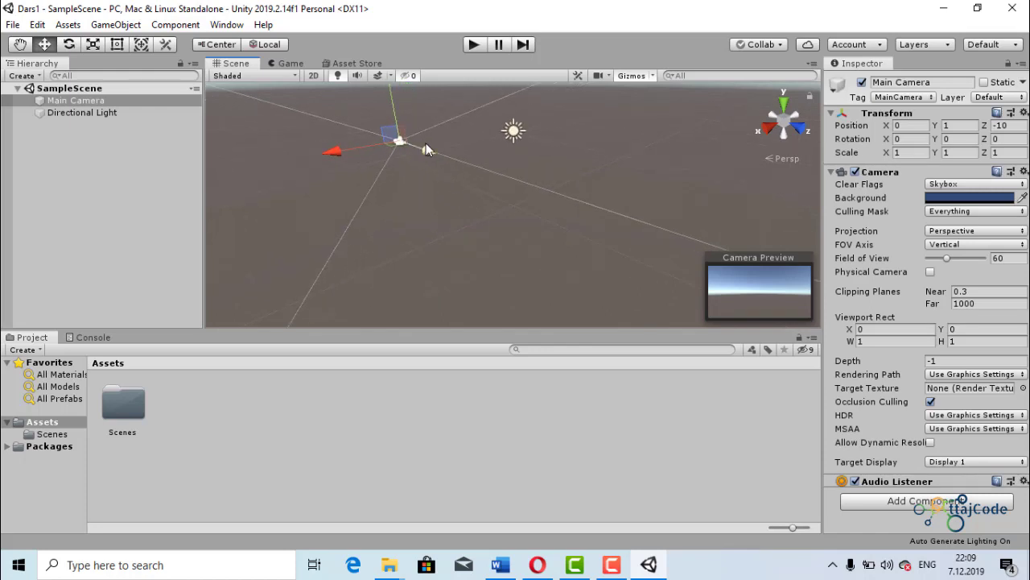
drag(426, 150, 376, 183)
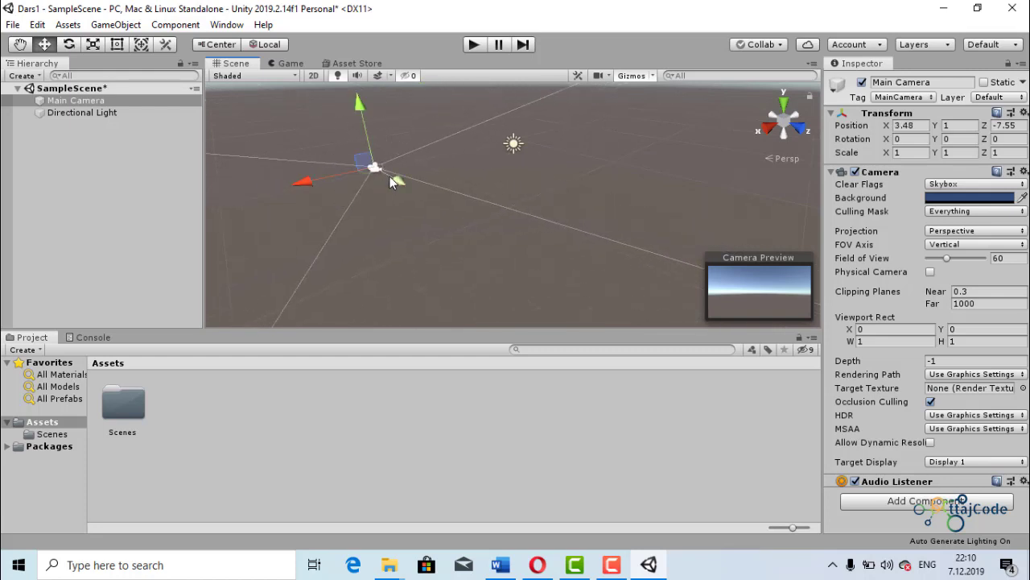
- Lower the Main Camera to about Y -0.94 and shift it to about X 0.91, Z -8.9
drag(360, 113, 387, 123)
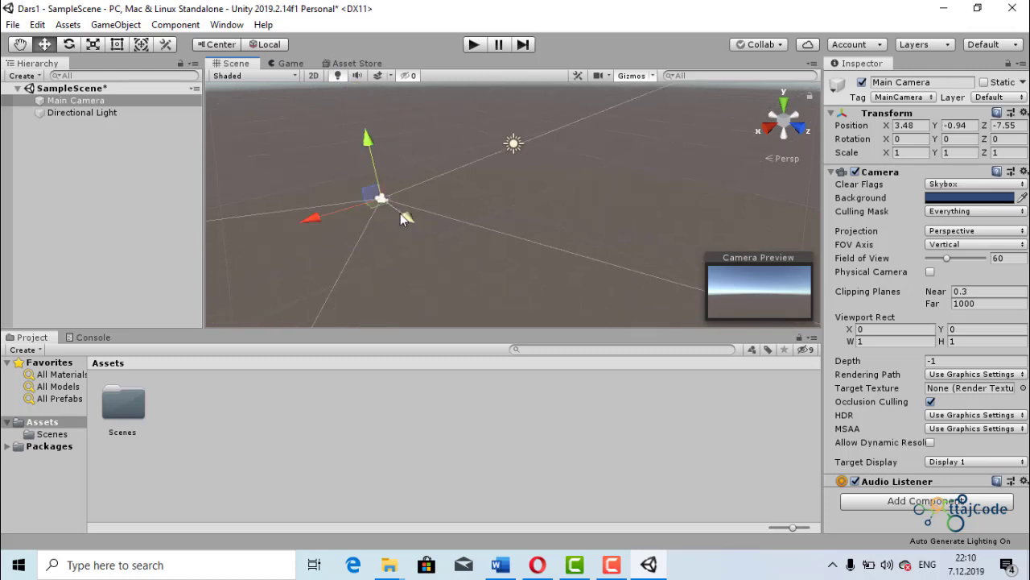
mouse_move(403, 219)
mouse_down()
mouse_move(427, 246)
mouse_move(395, 211)
mouse_move(443, 249)
mouse_move(410, 201)
mouse_up()
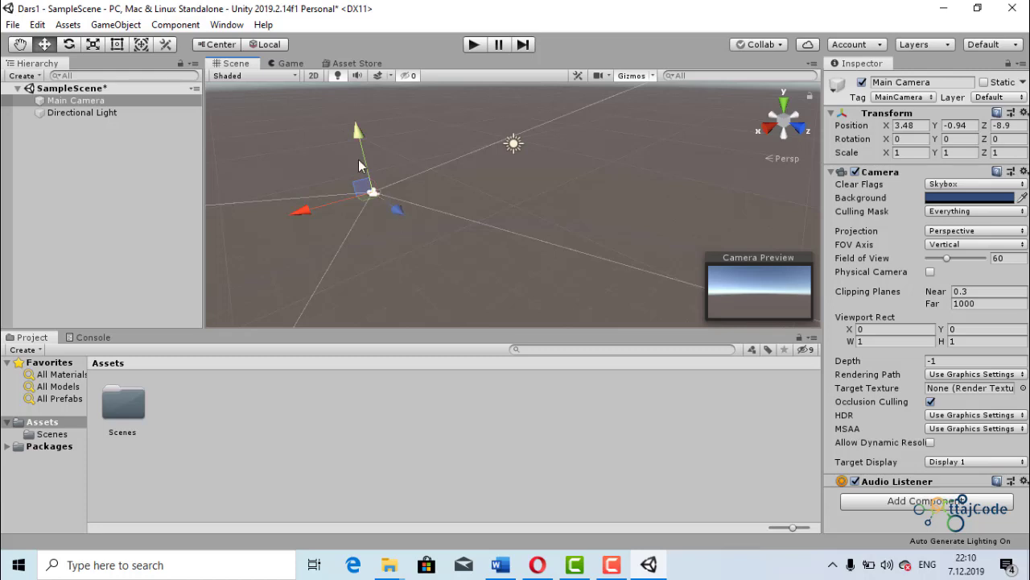
scroll(367, 174, down, 4)
drag(337, 210, 461, 202)
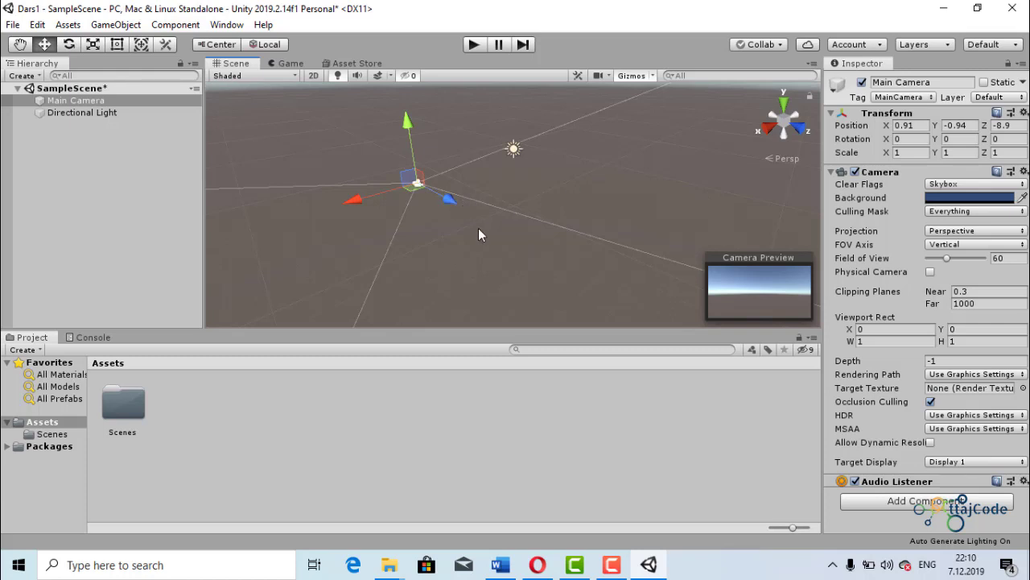
scroll(478, 228, down, 1)
- Frame the Main Camera in the scene view and move it to about X 0.18, Z -8.5
double_click(96, 102)
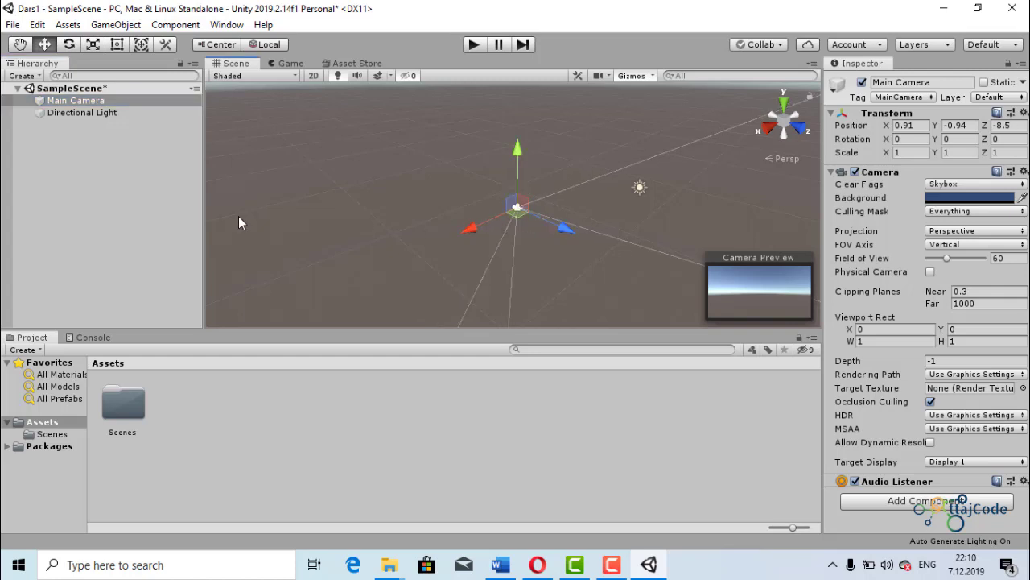
click(97, 113)
click(91, 88)
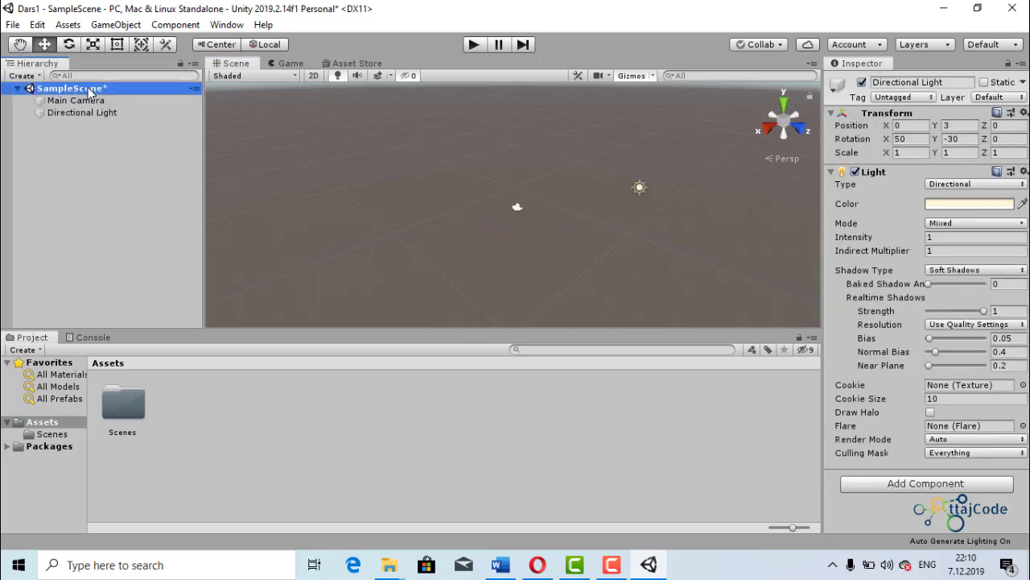
click(94, 103)
click(92, 88)
click(60, 100)
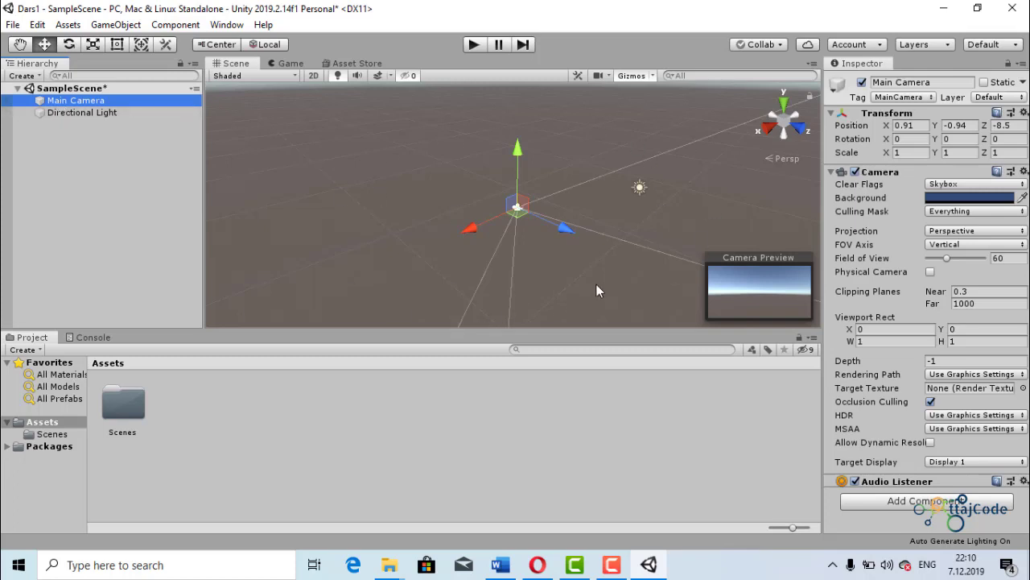
click(85, 101)
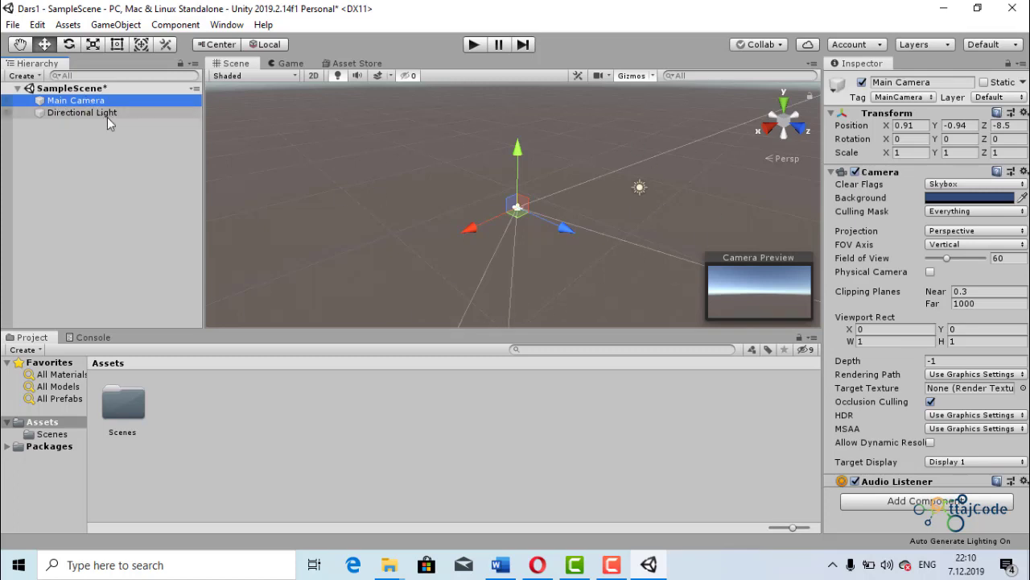
click(470, 231)
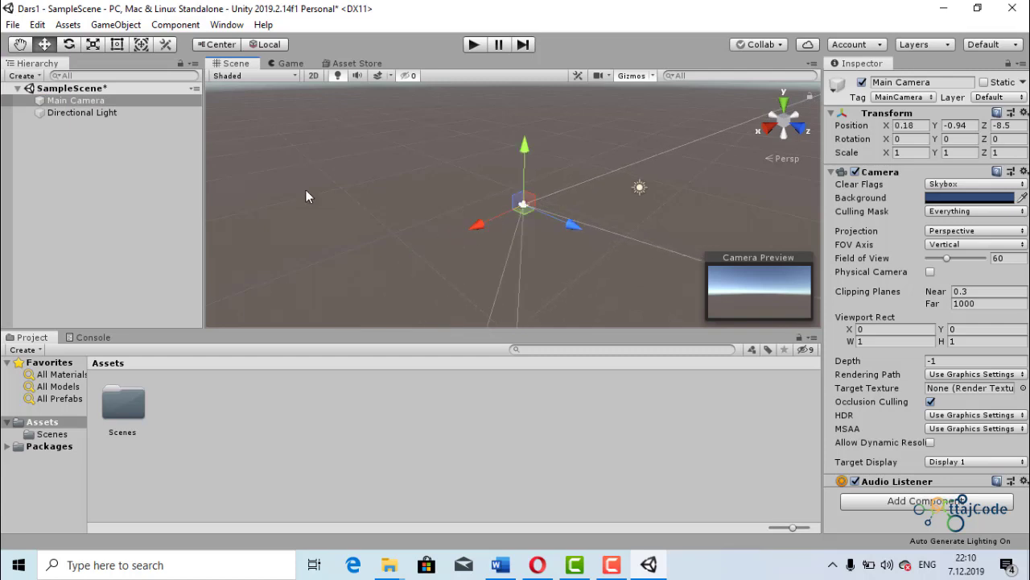
- Select the Directional Light and move it along its own axes to about X -1.43, Y 4.19, Z -0.48
click(120, 112)
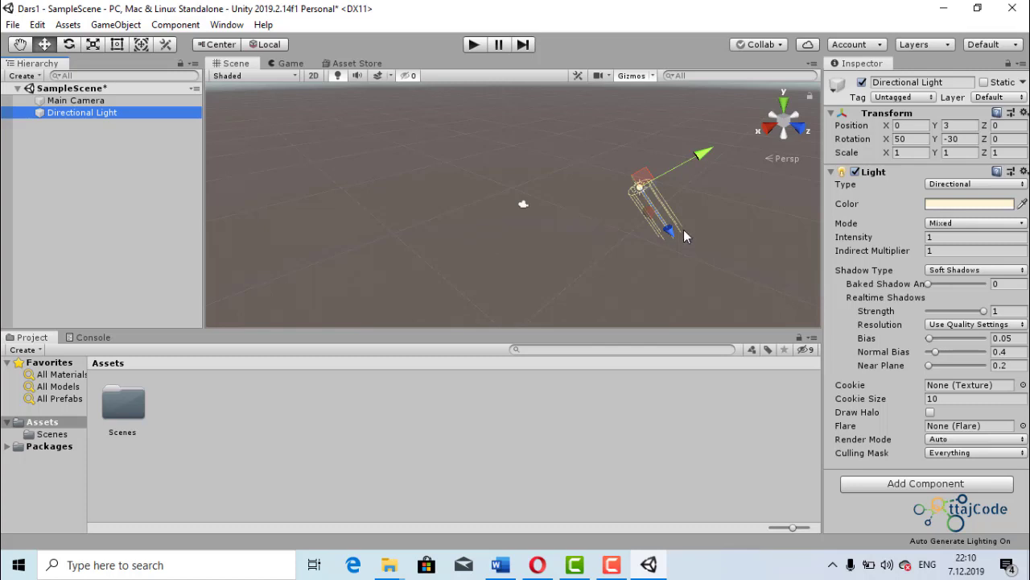
scroll(583, 263, down, 4)
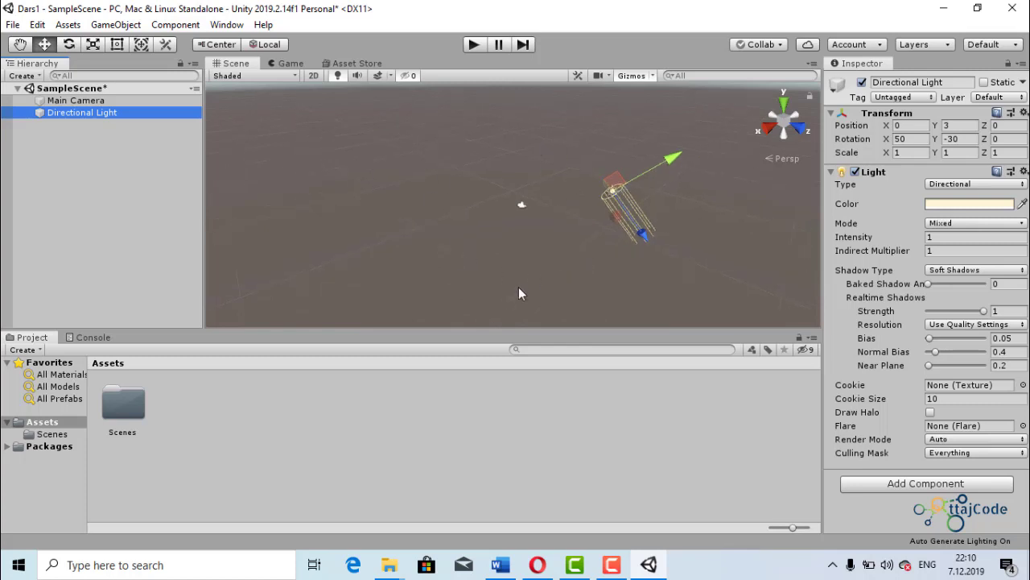
click(521, 204)
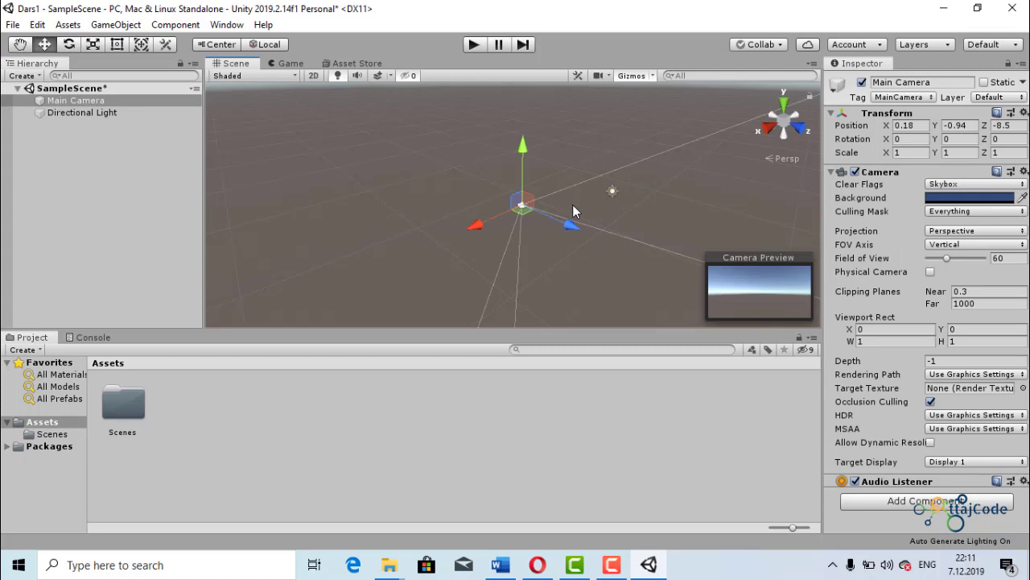
scroll(684, 234, down, 2)
click(679, 217)
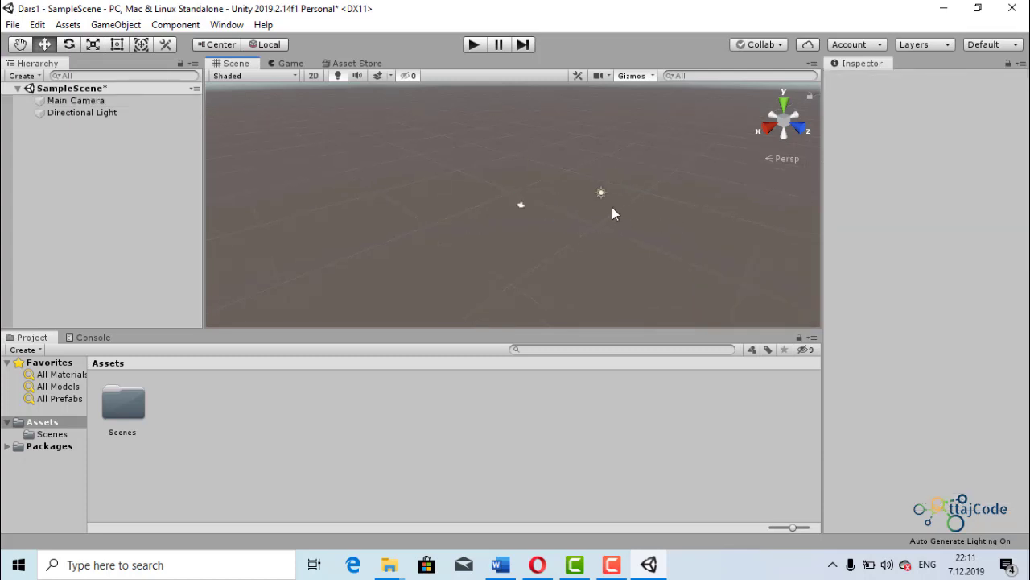
click(601, 193)
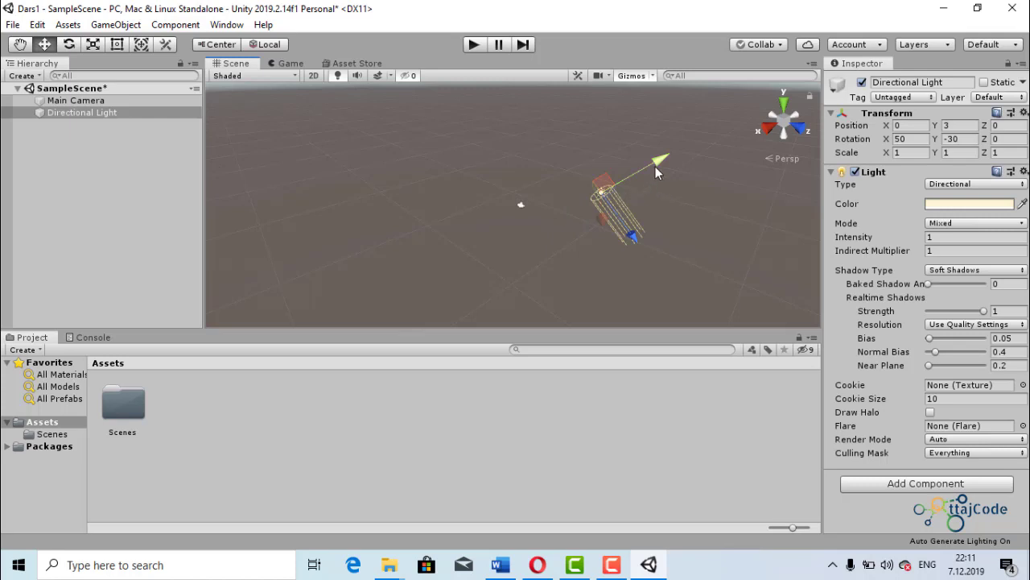
mouse_move(656, 167)
mouse_down()
mouse_move(699, 145)
mouse_move(669, 158)
mouse_up()
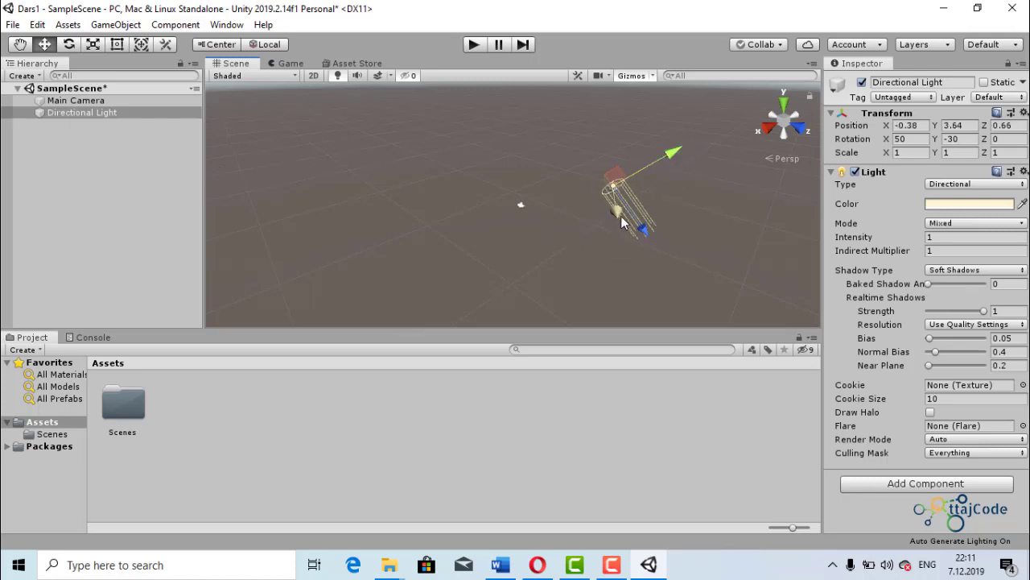
drag(622, 223, 598, 239)
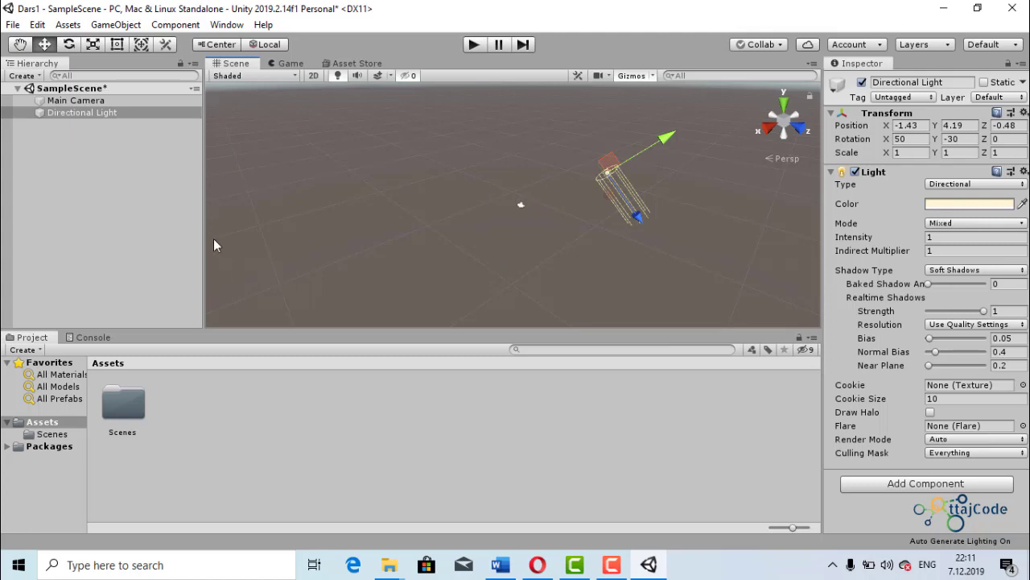
- Add a 3D Cube to SampleScene and frame it in the scene view
right_click(61, 155)
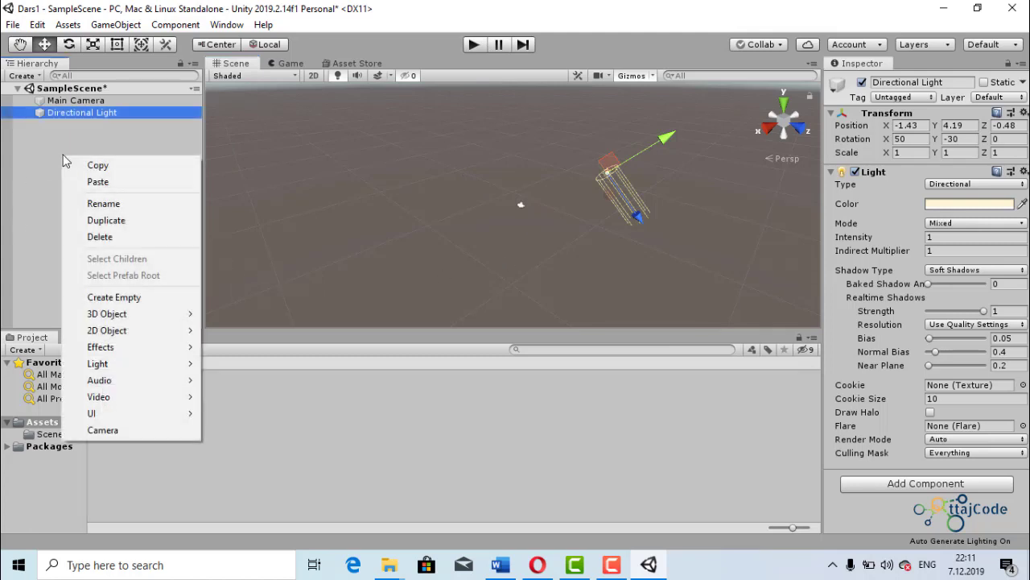
mouse_move(125, 319)
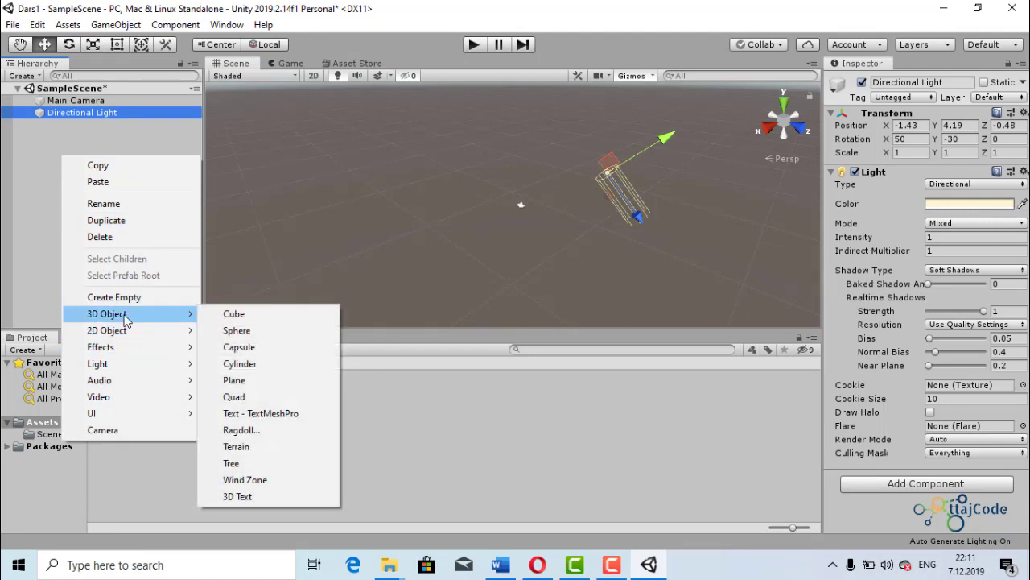
click(248, 316)
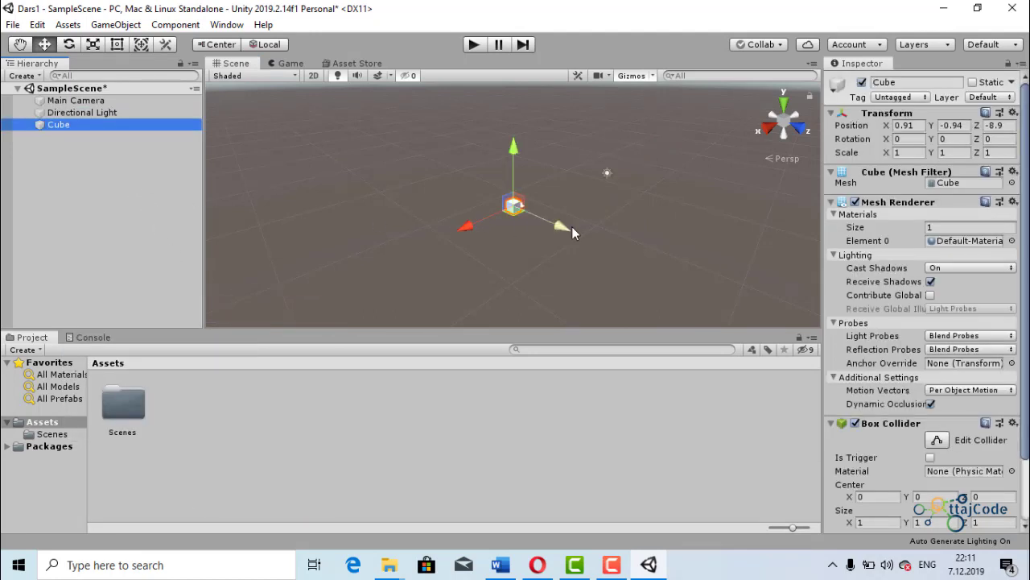
key(f)
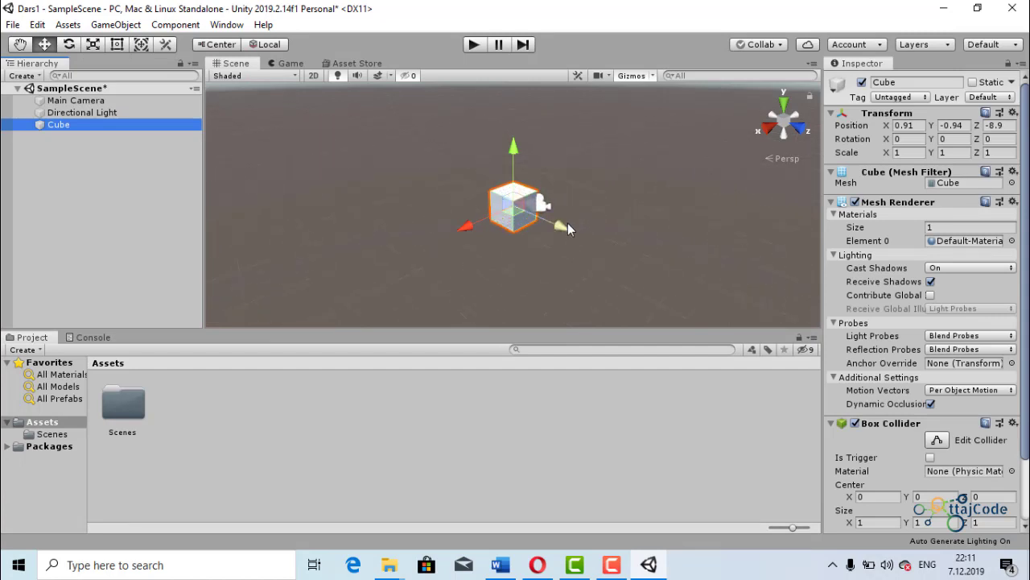
- Move the Cube away from the camera to about X 2.23, Y -1.43, Z -9.68
drag(567, 223, 514, 228)
mouse_move(451, 212)
mouse_down()
mouse_move(369, 247)
mouse_move(450, 218)
mouse_up()
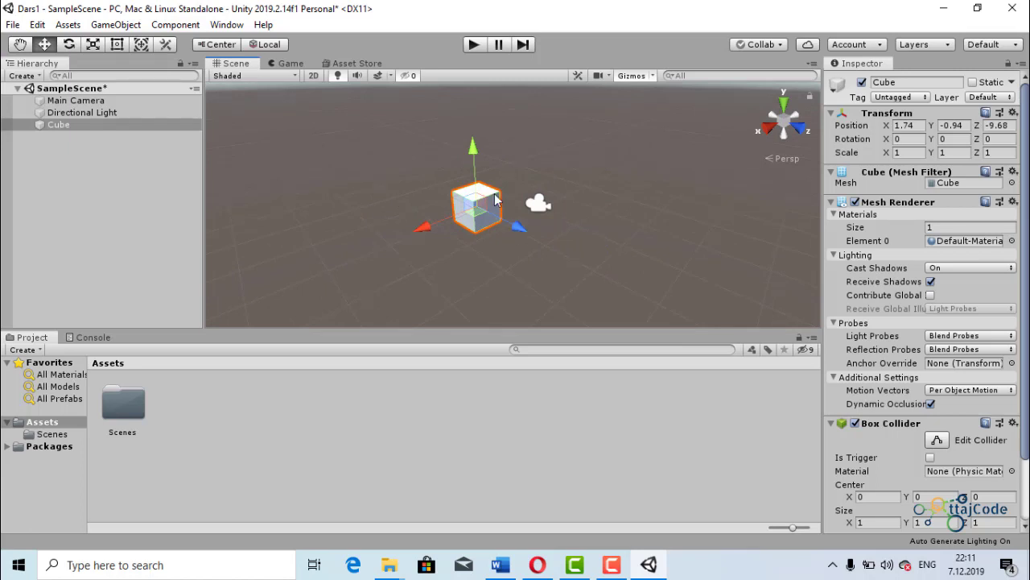
mouse_move(473, 152)
mouse_down()
mouse_move(463, 115)
mouse_move(464, 138)
mouse_up()
mouse_move(430, 239)
mouse_down()
mouse_move(404, 247)
mouse_move(423, 236)
mouse_up()
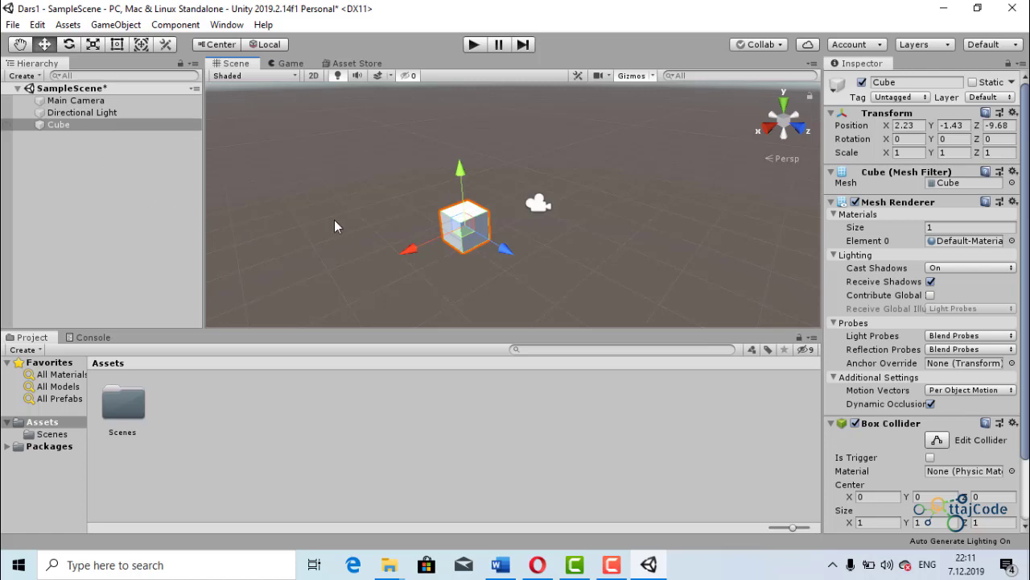
scroll(430, 209, down, 1)
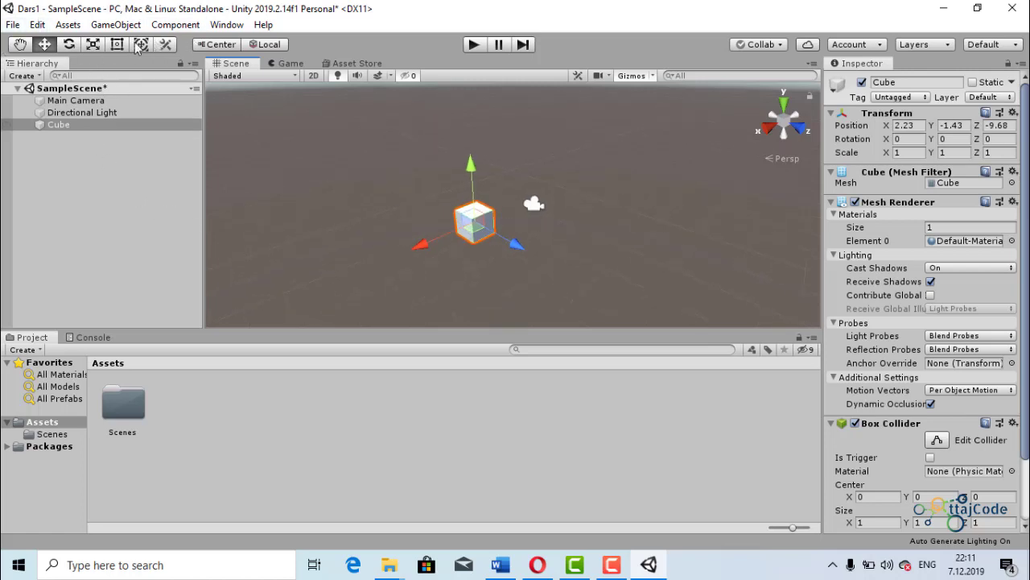
- Move the Cube along all three axes to about X 2.6, Y -0.31, Z -8.26
click(20, 45)
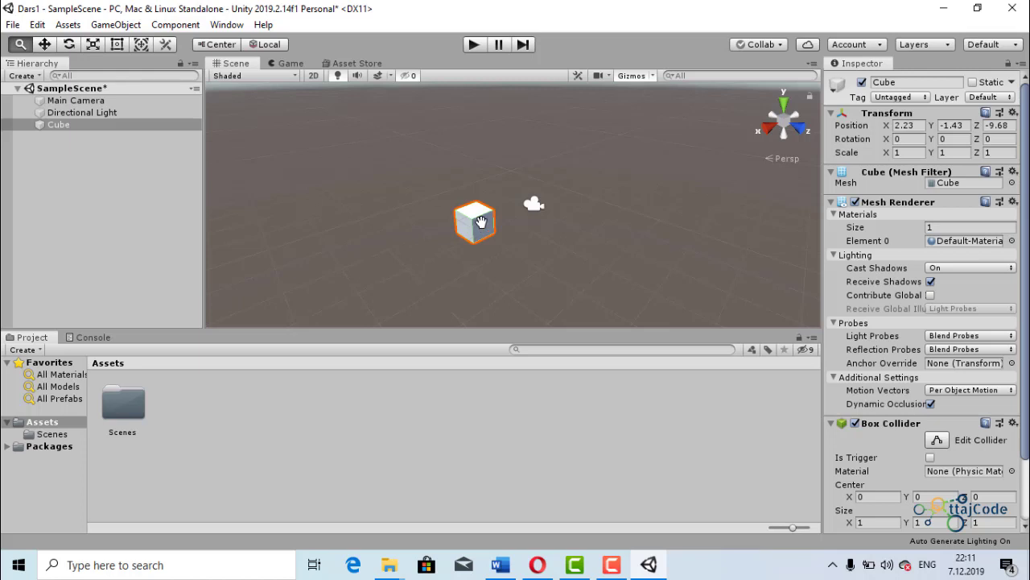
drag(481, 224, 643, 231)
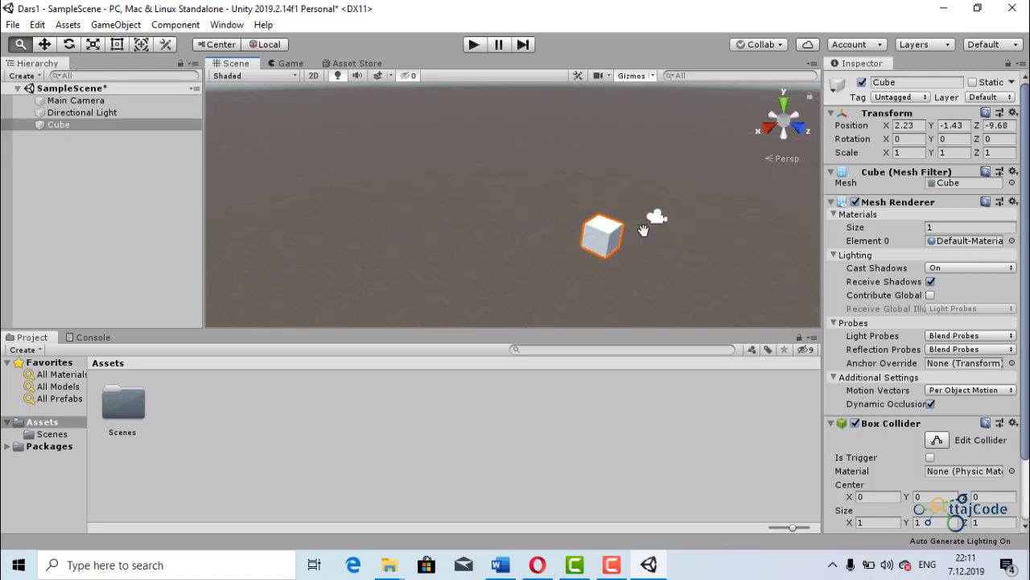
click(44, 44)
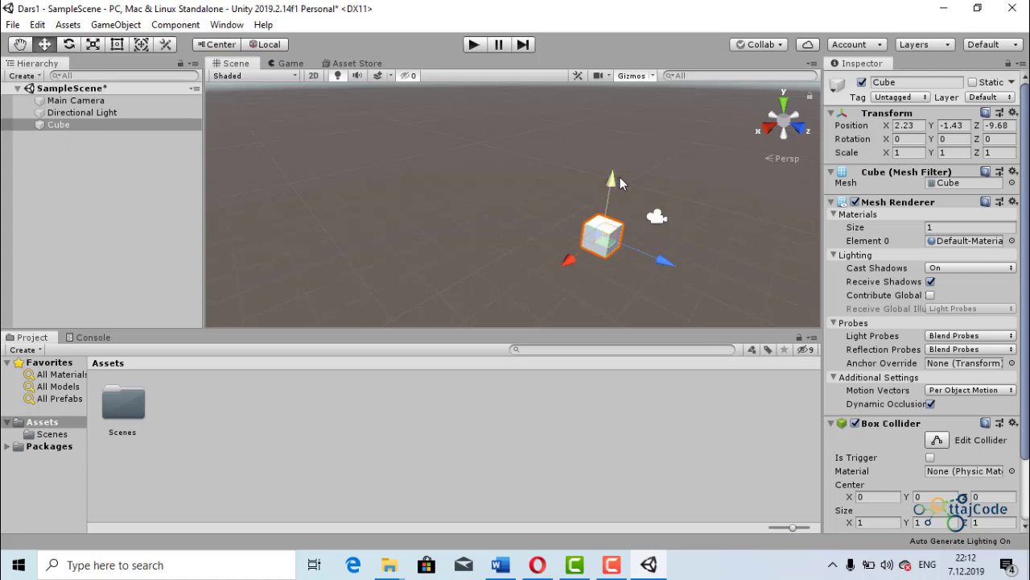
drag(612, 179, 613, 164)
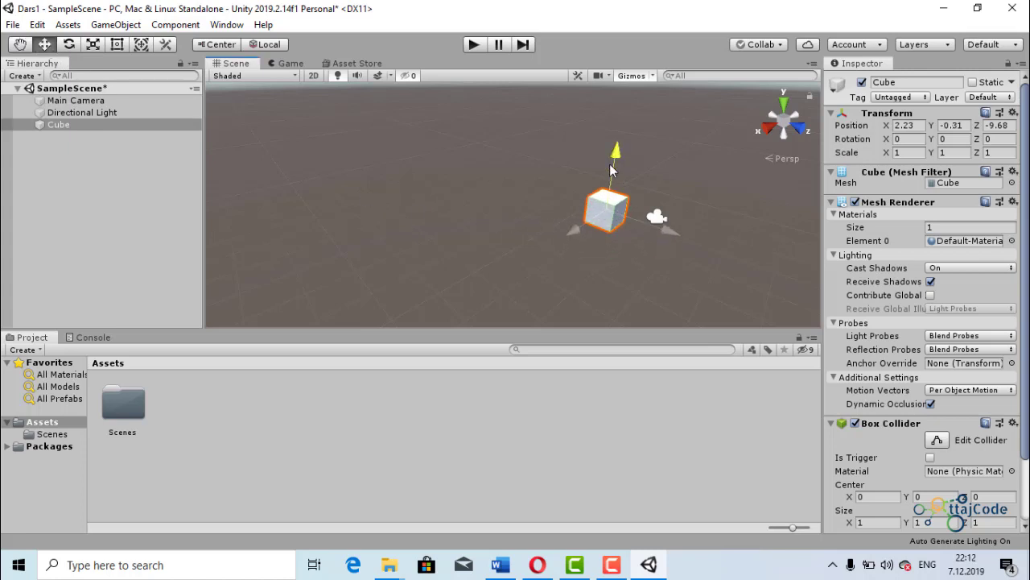
drag(577, 231, 565, 239)
drag(659, 238, 561, 223)
scroll(697, 245, down, 4)
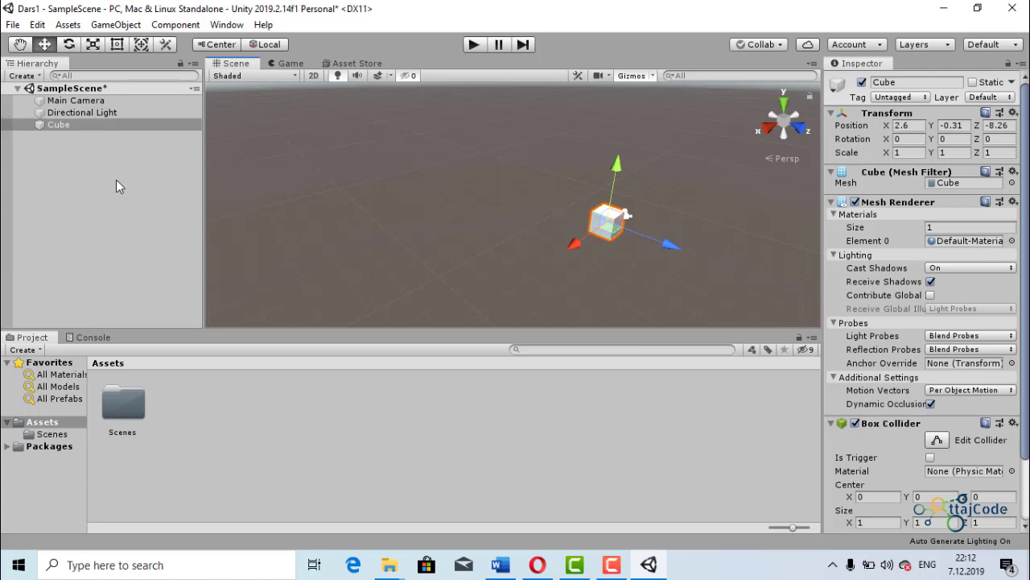
- Add a 3D Cylinder to SampleScene and move it along its X axis to about X 6.86
right_click(49, 158)
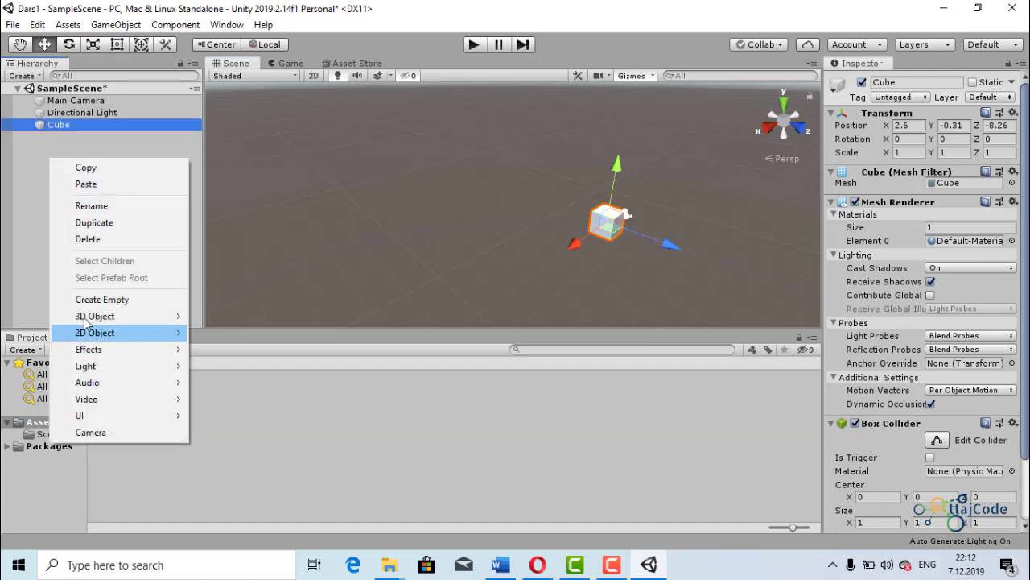
mouse_move(88, 318)
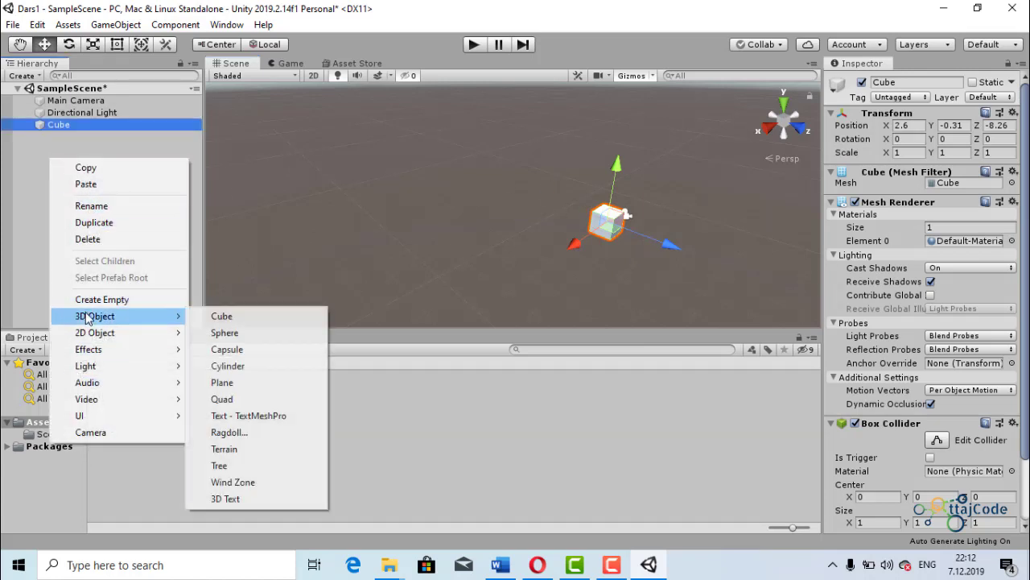
click(251, 367)
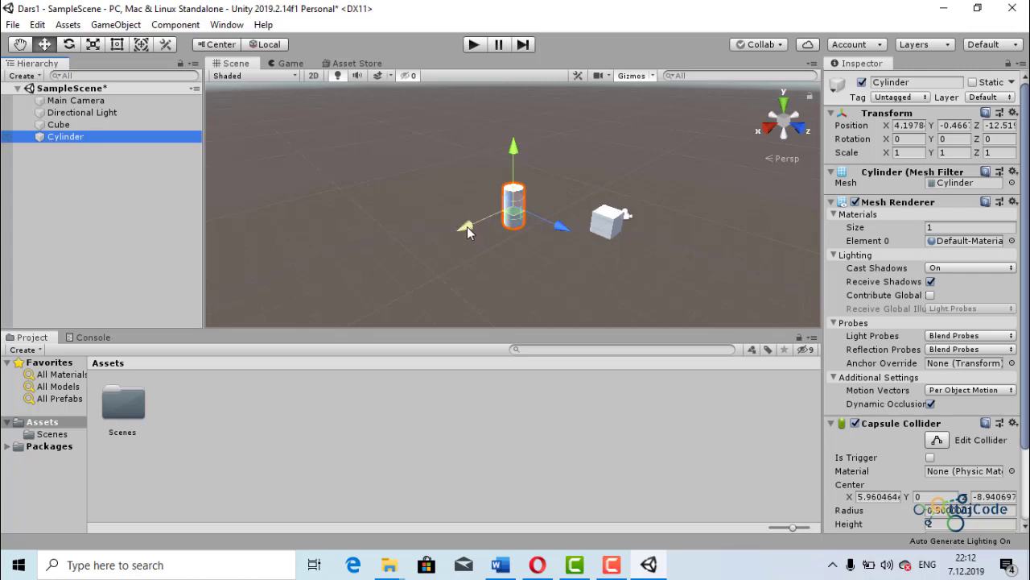
drag(467, 226, 424, 243)
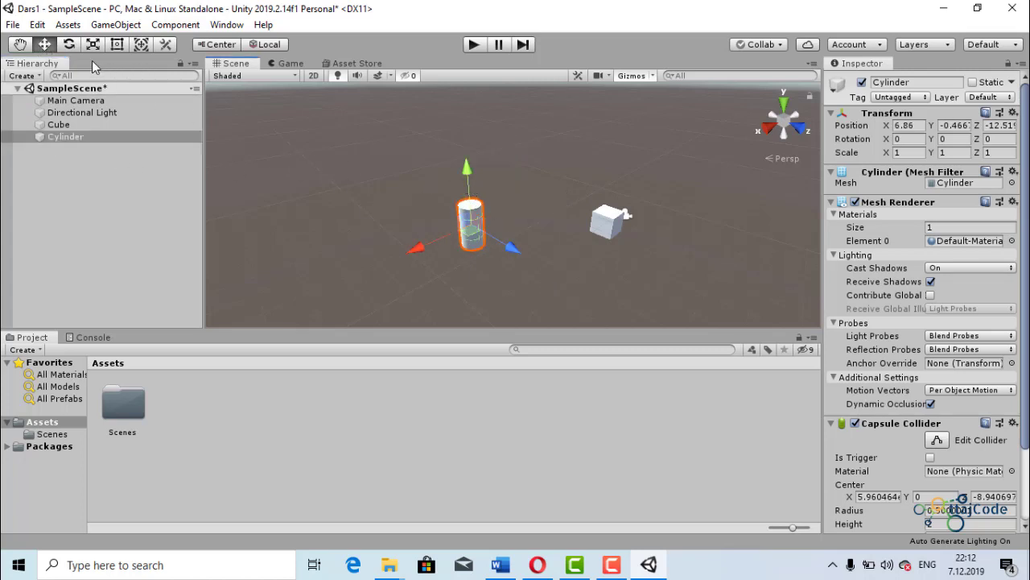
- Rotate the Cylinder with the Rotate tool to about X -4.3, Y -20.66, Z 0.82
click(69, 45)
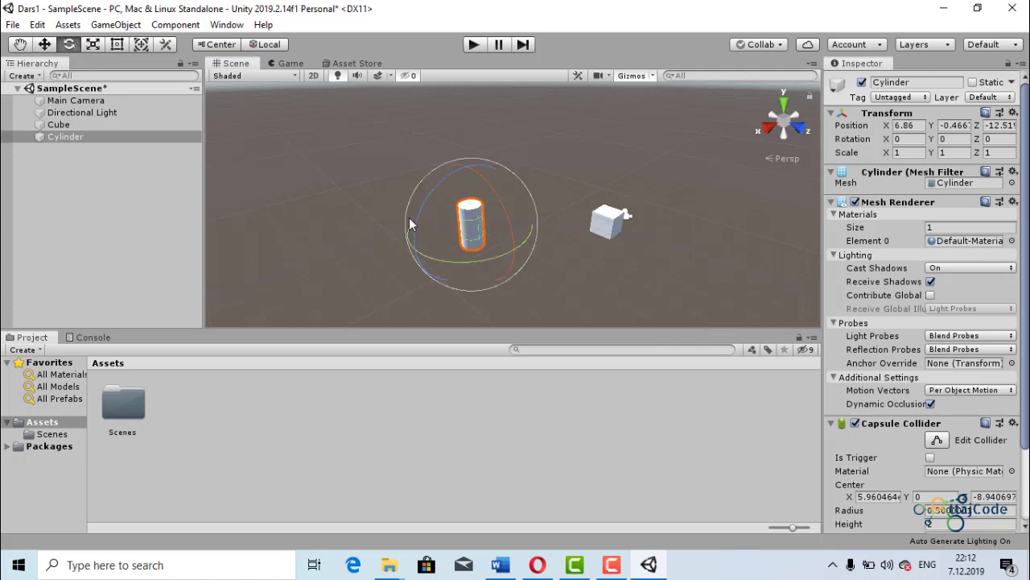
drag(408, 215, 441, 252)
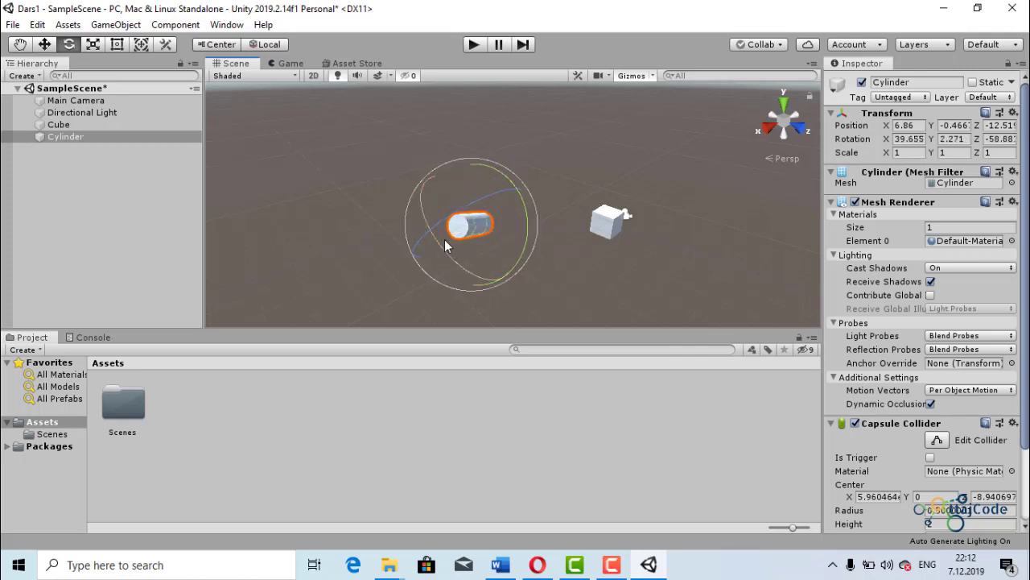
scroll(545, 253, up, 4)
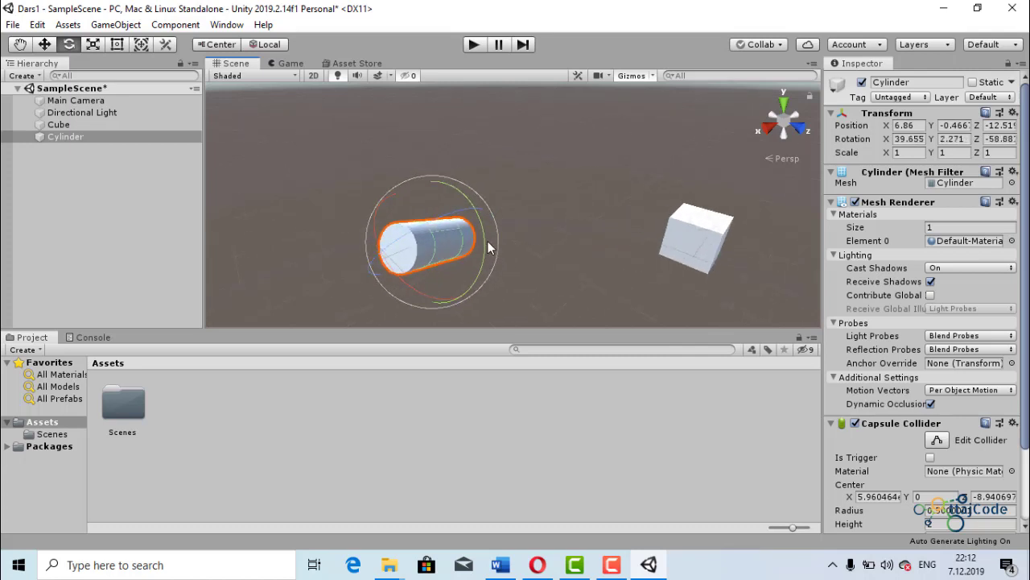
drag(480, 230, 200, 198)
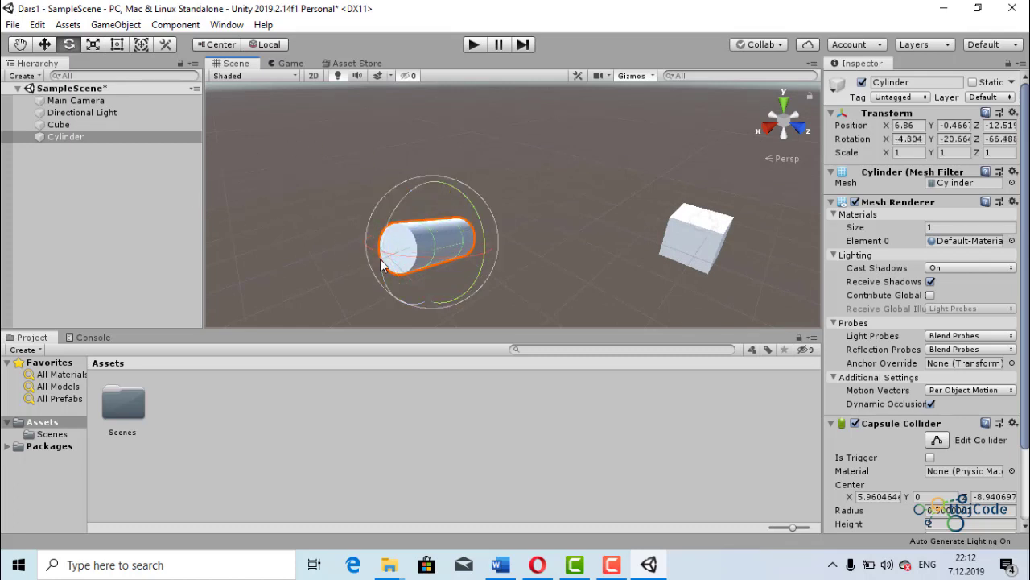
drag(380, 247, 305, 182)
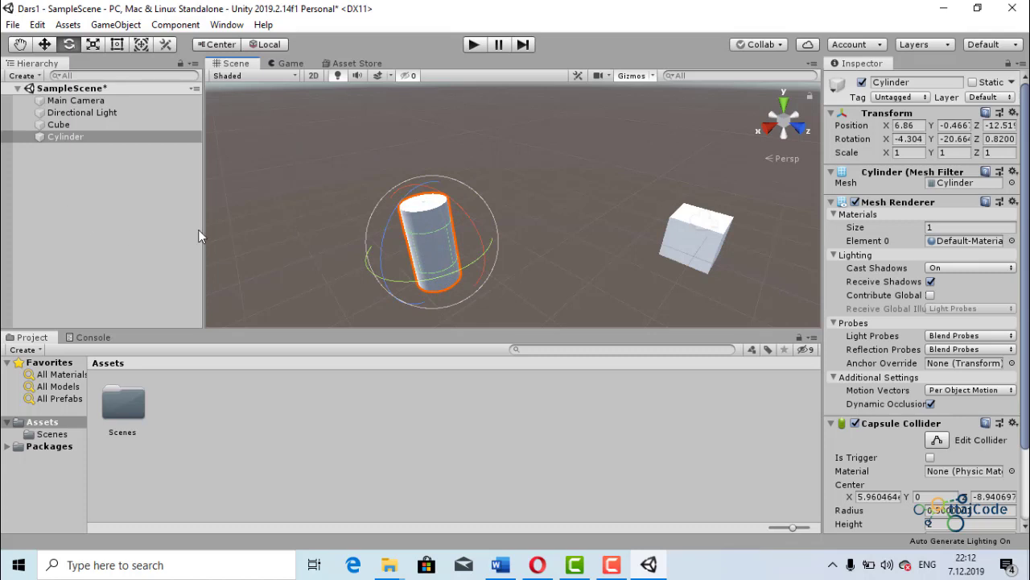
- Stretch the Cylinder with the Scale tool to about 1.67 in Y and 1.59 in Z
scroll(437, 214, down, 3)
click(93, 45)
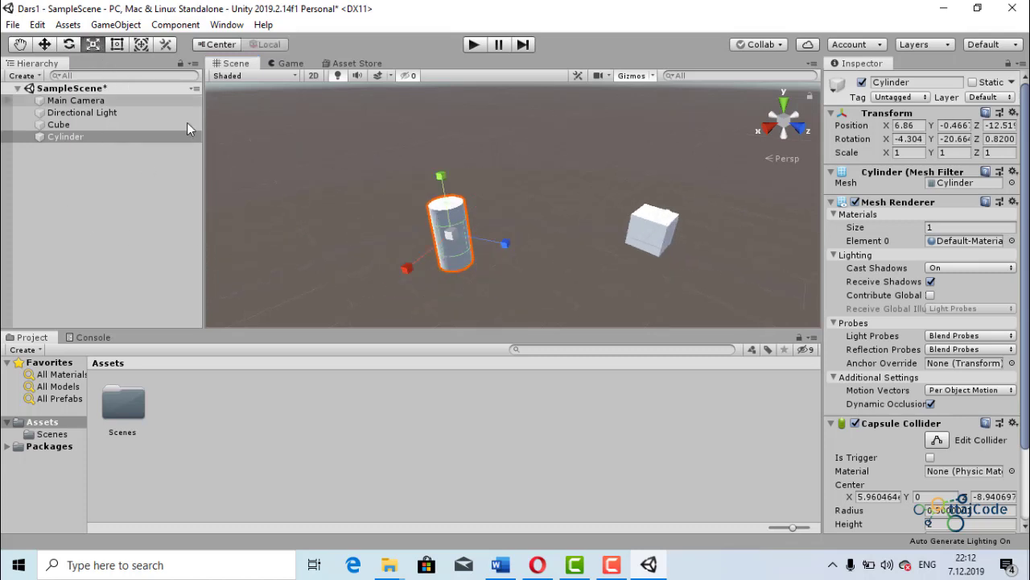
drag(439, 175, 434, 141)
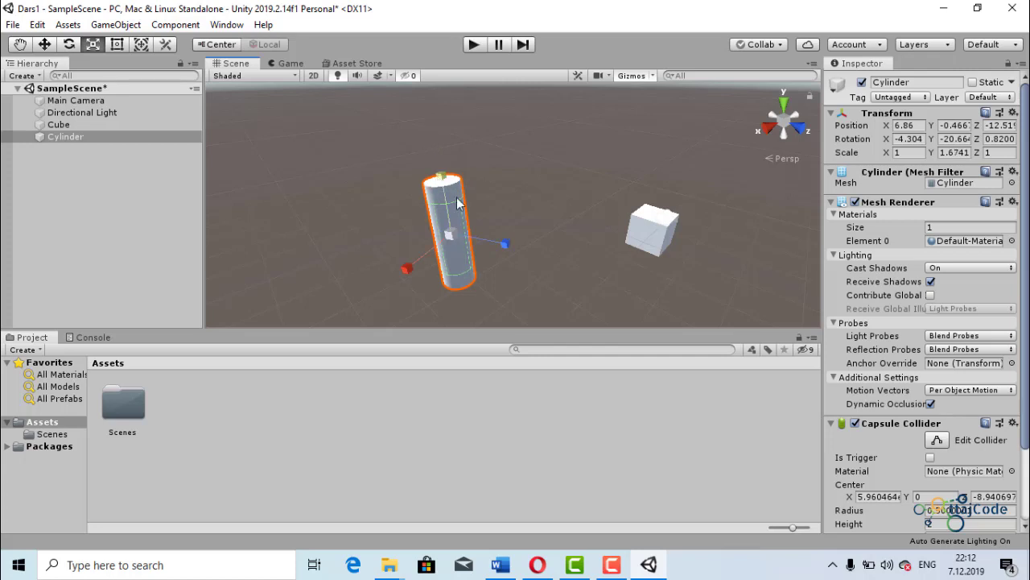
drag(505, 243, 527, 262)
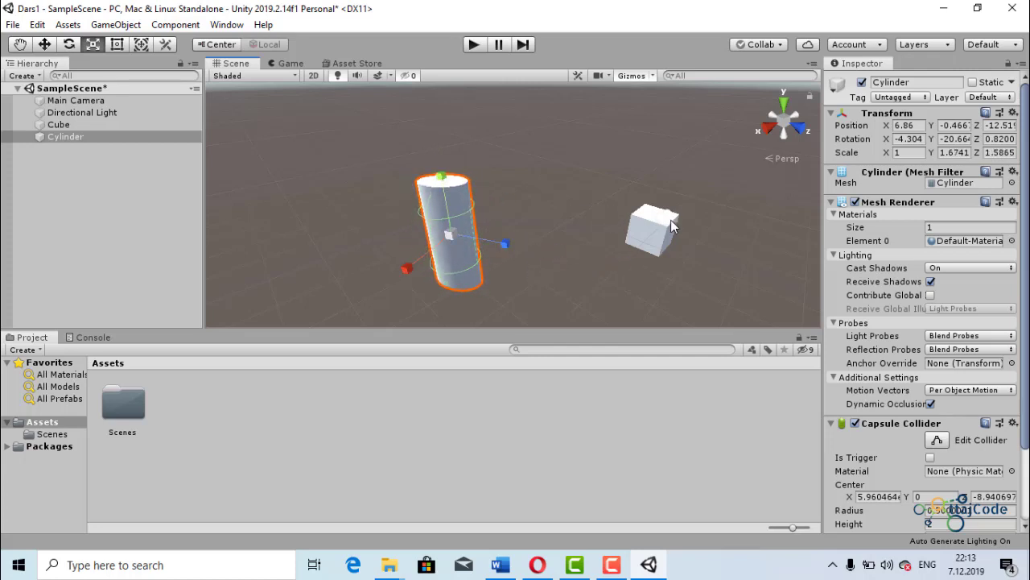
- Lower the Cylinder to about Y -0.53 and scale it to about 1.26 in X and 3.16 in Z
click(44, 45)
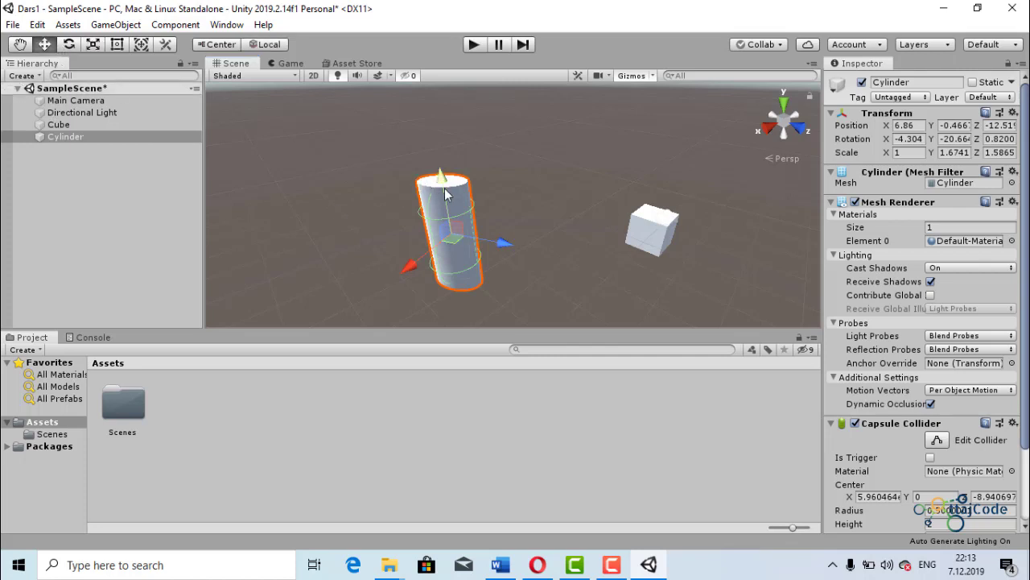
drag(446, 191, 396, 164)
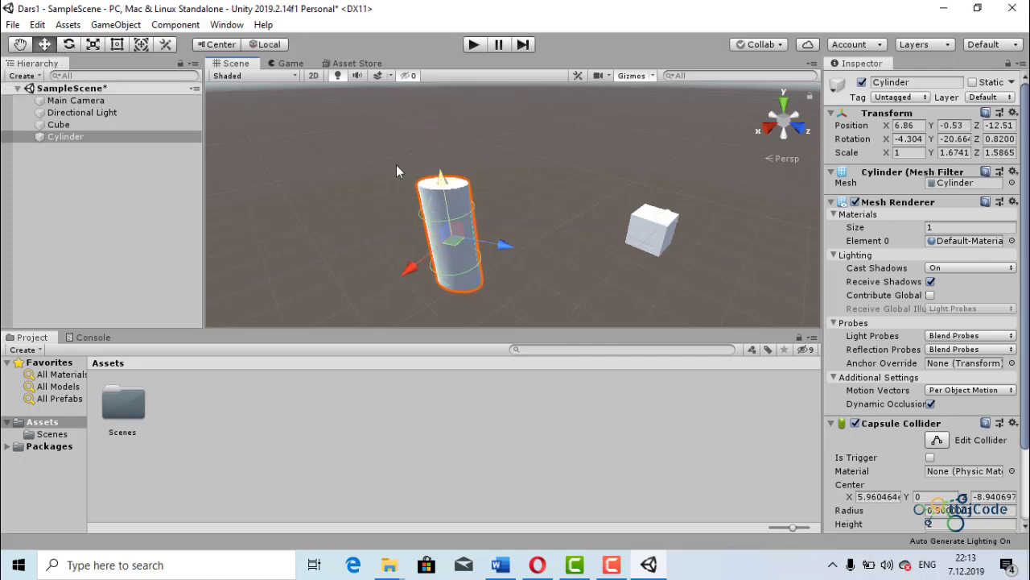
click(93, 45)
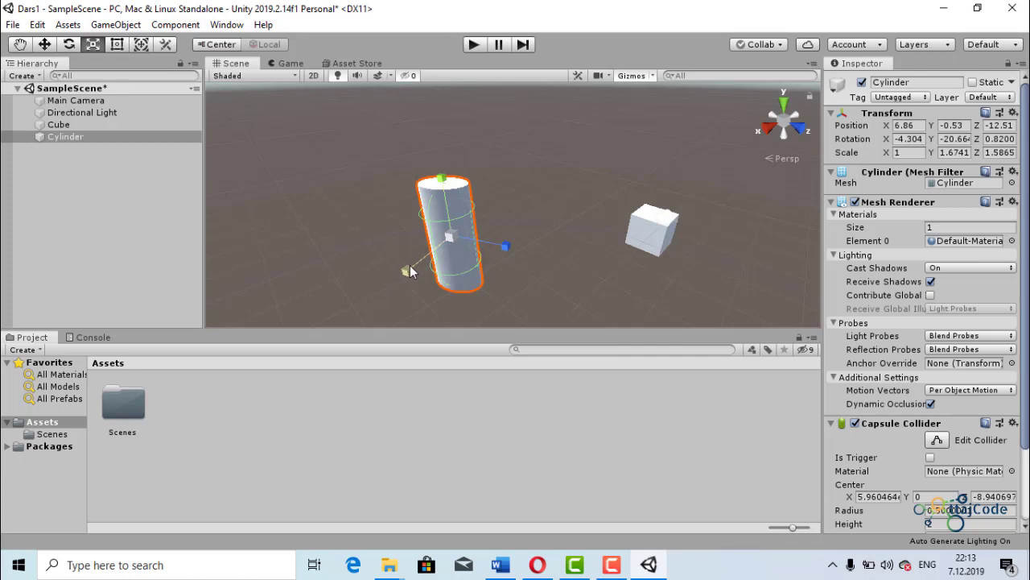
mouse_move(407, 266)
mouse_down()
mouse_move(375, 283)
mouse_move(404, 265)
mouse_move(407, 277)
mouse_up()
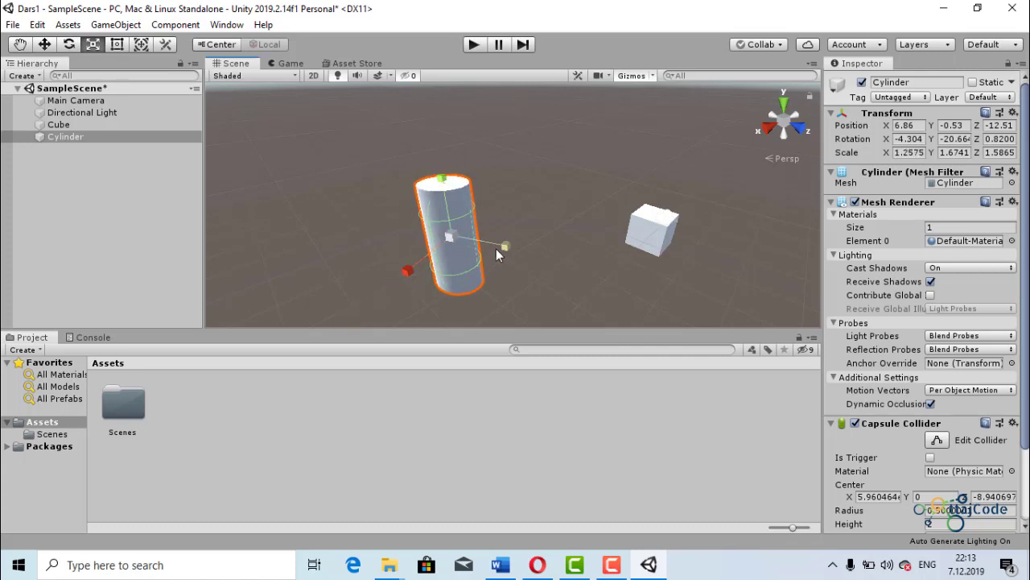
drag(505, 245, 528, 259)
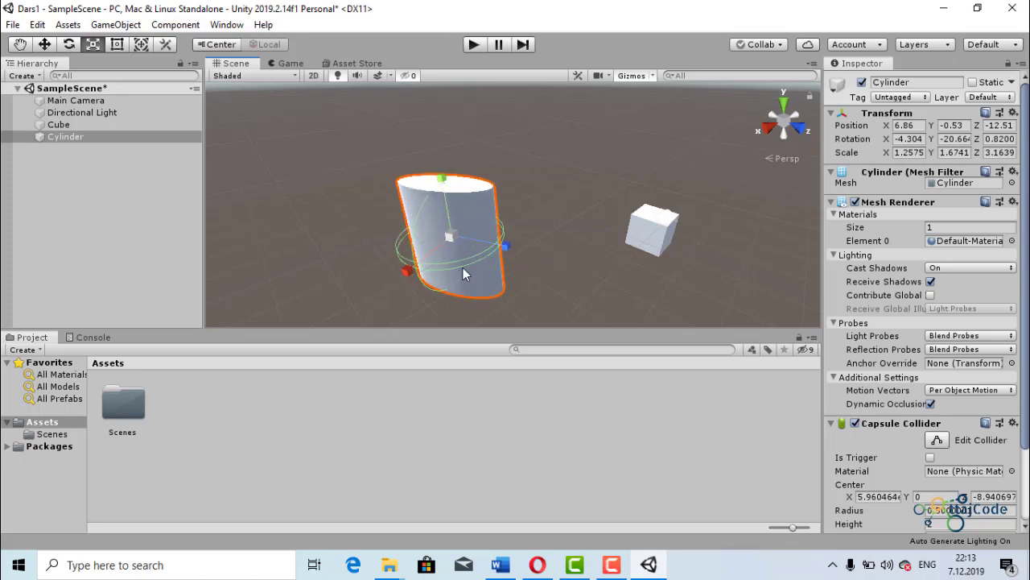
- Select the Cube and scale it to about 6.42 in X, 3.24 in Y and 1.92 in Z
click(671, 221)
drag(668, 175, 672, 128)
drag(620, 253, 569, 318)
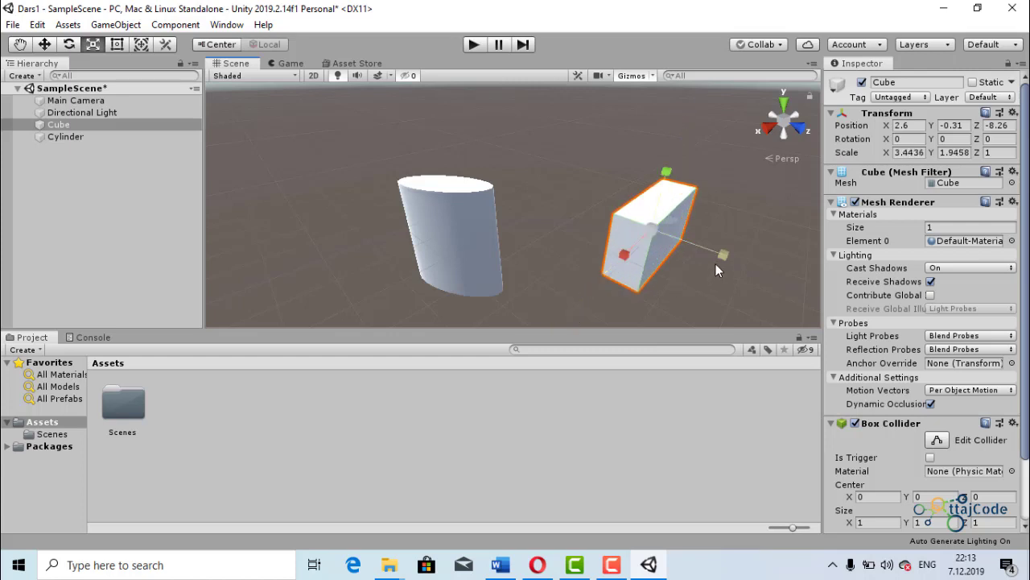
drag(717, 256, 778, 275)
drag(666, 173, 667, 113)
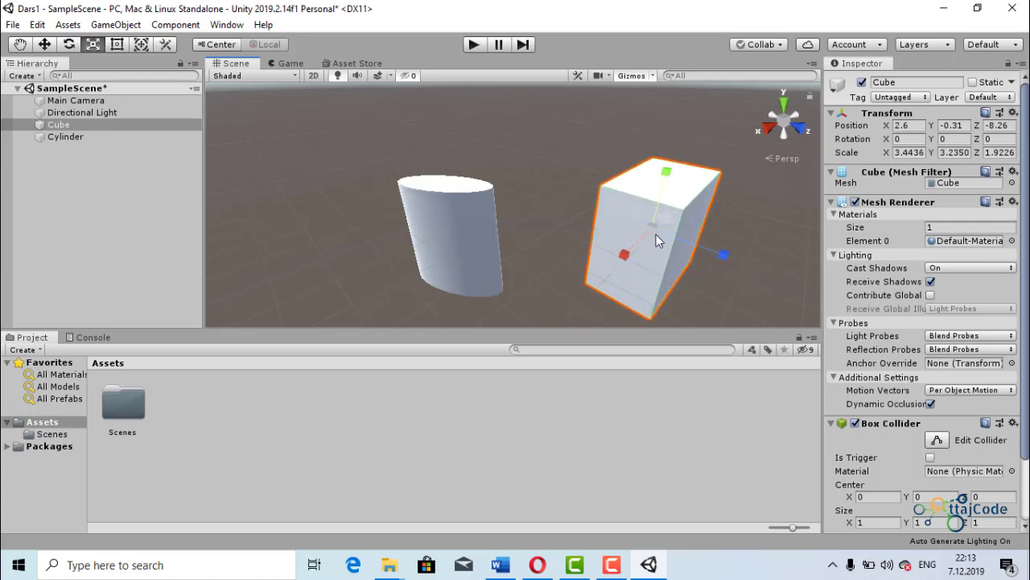
drag(628, 260, 604, 276)
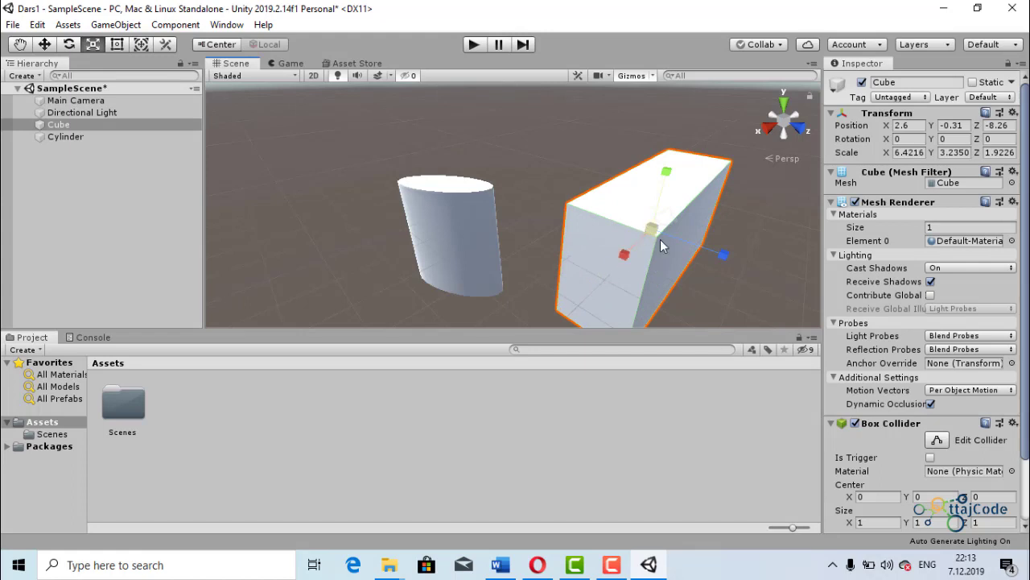
- Resize the Cube with the Rect tool to about 2.01 in X and 2.88 in Y
click(116, 45)
scroll(610, 242, down, 2)
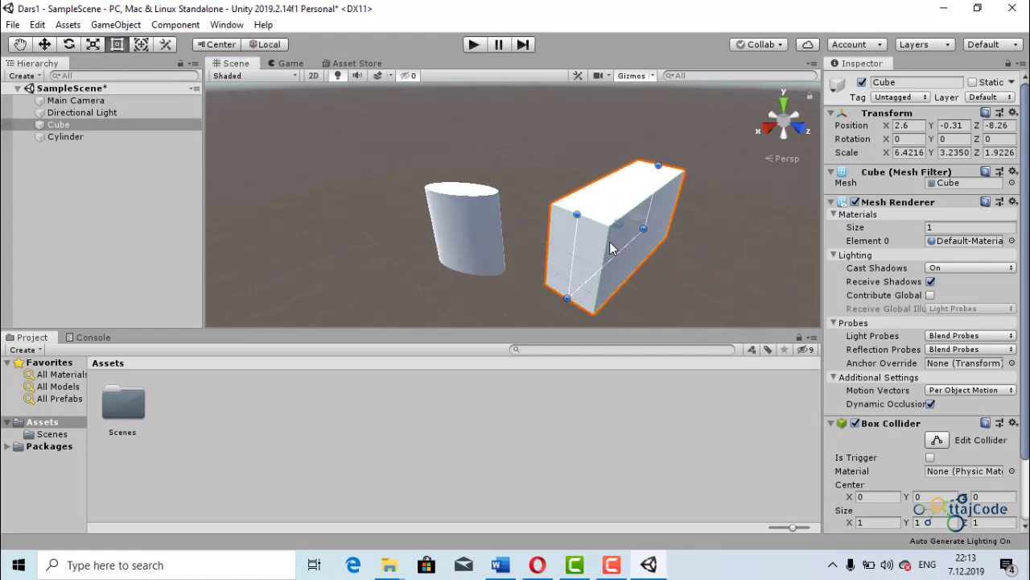
drag(628, 229, 588, 224)
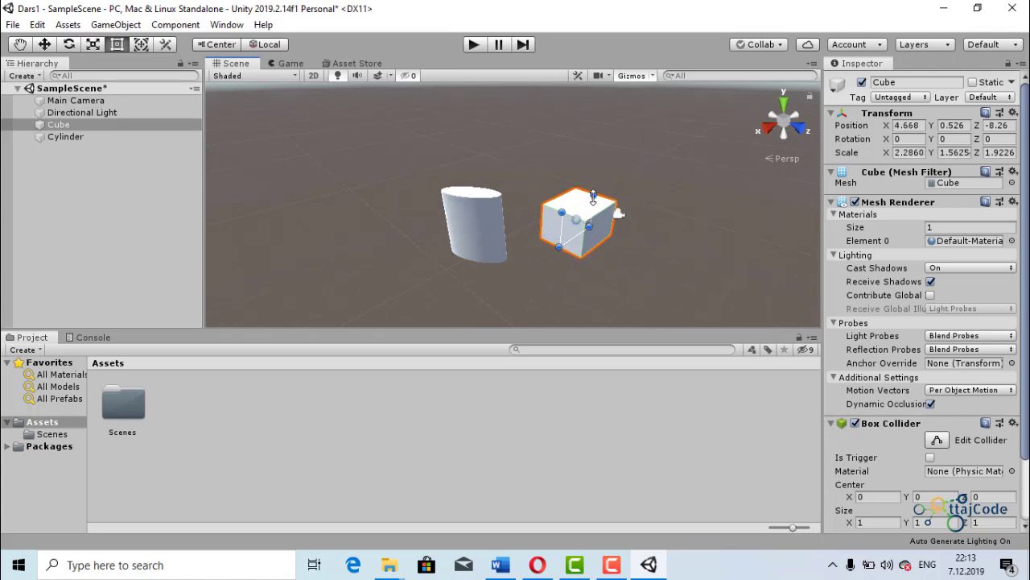
drag(594, 195, 594, 168)
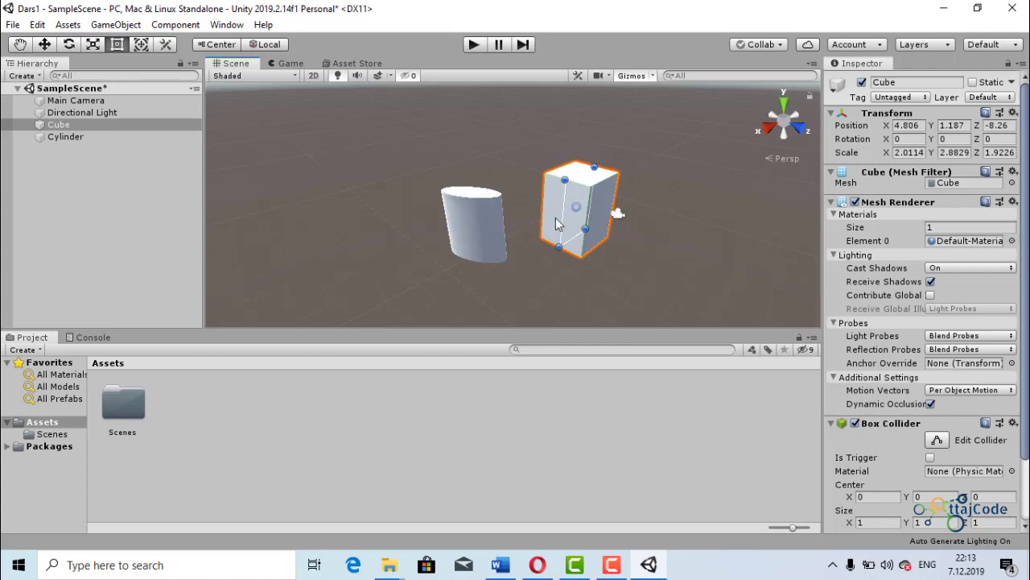
- Enlarge the Cube with the Scale tool to about 4.97 in X and 3.02 in Z
click(94, 44)
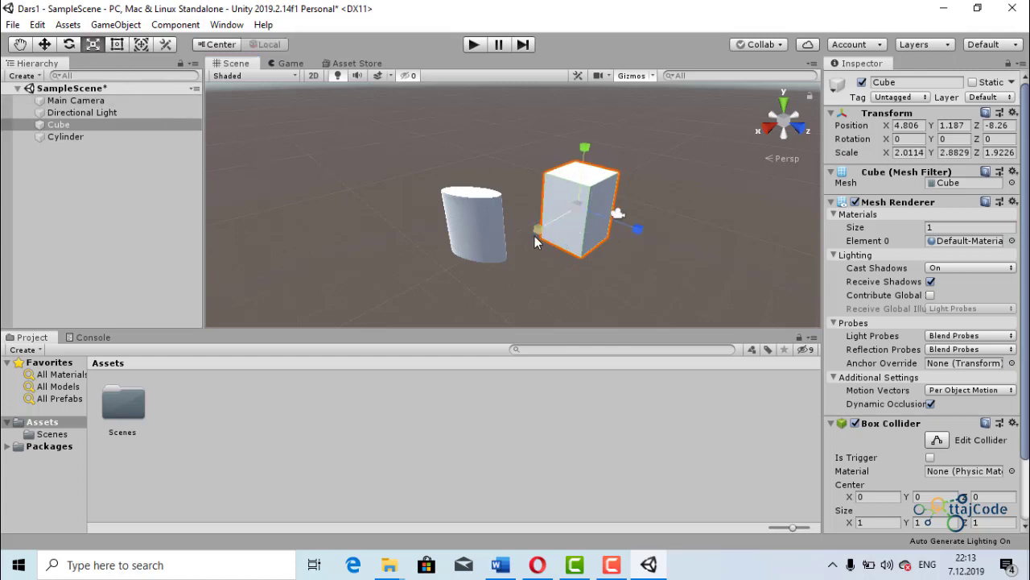
drag(544, 235, 499, 251)
drag(637, 230, 660, 239)
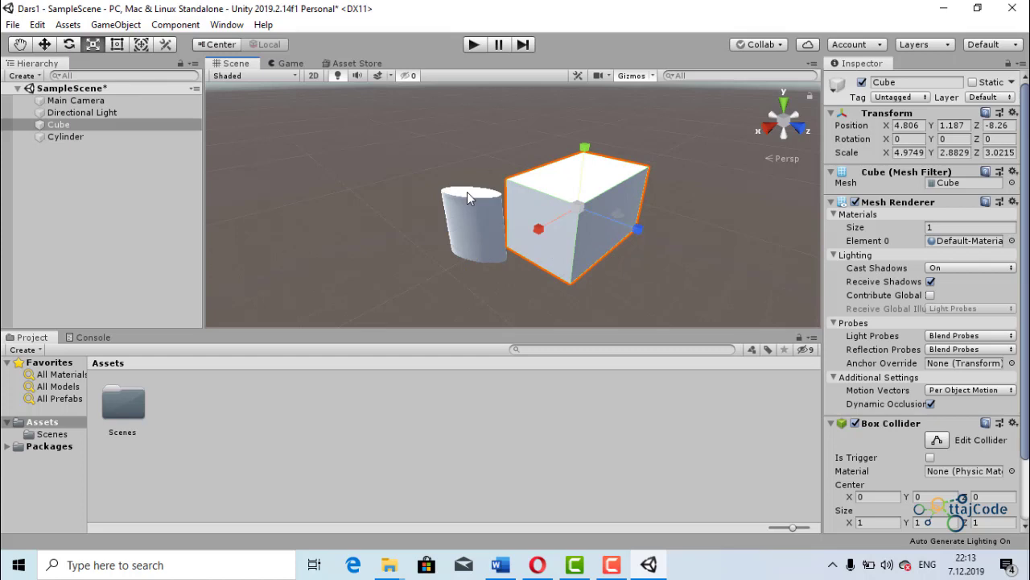
- Resize the Cube with the Rect tool to about 9.08 in X and 4.11 in Y
click(117, 45)
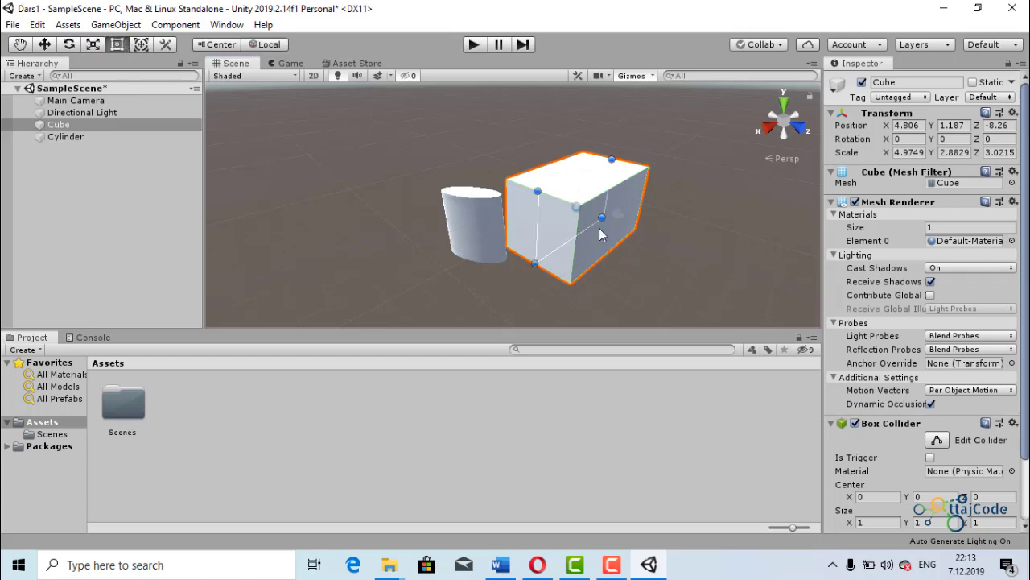
drag(602, 218, 641, 228)
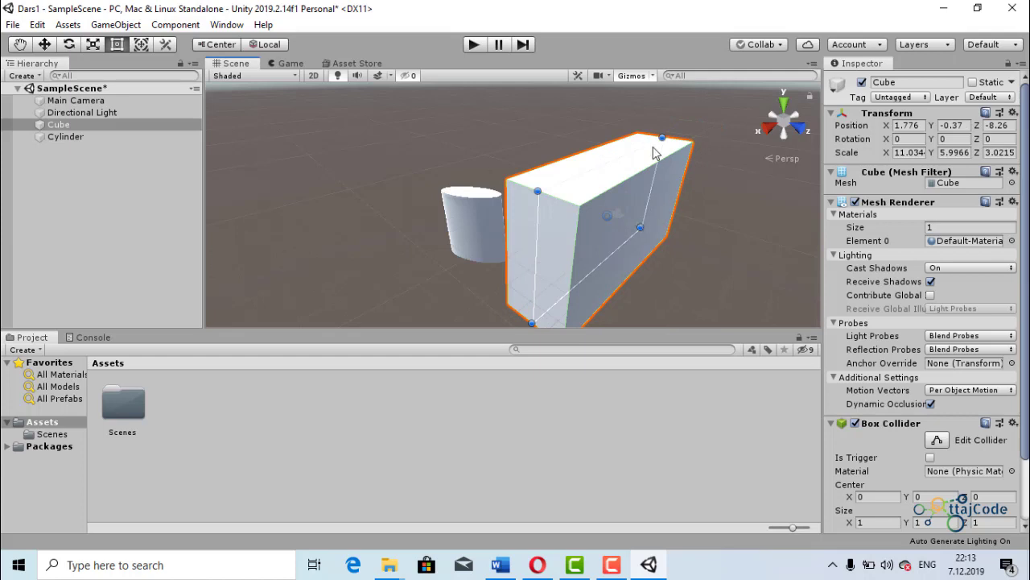
drag(662, 135, 640, 178)
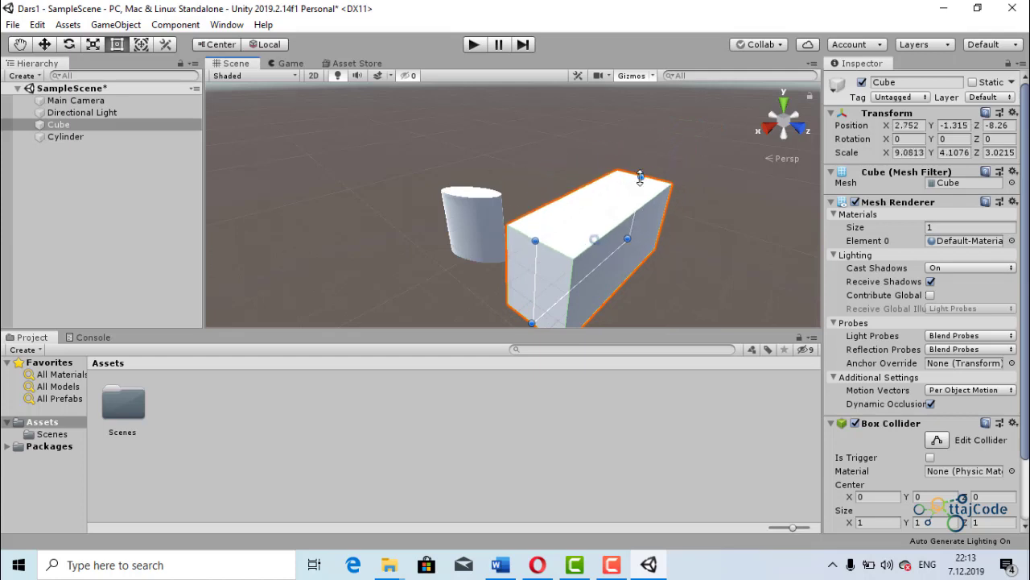
- Move the Cube along its Z axis to about Z -5.95 using the combined Transform tool
click(141, 44)
scroll(682, 272, down, 5)
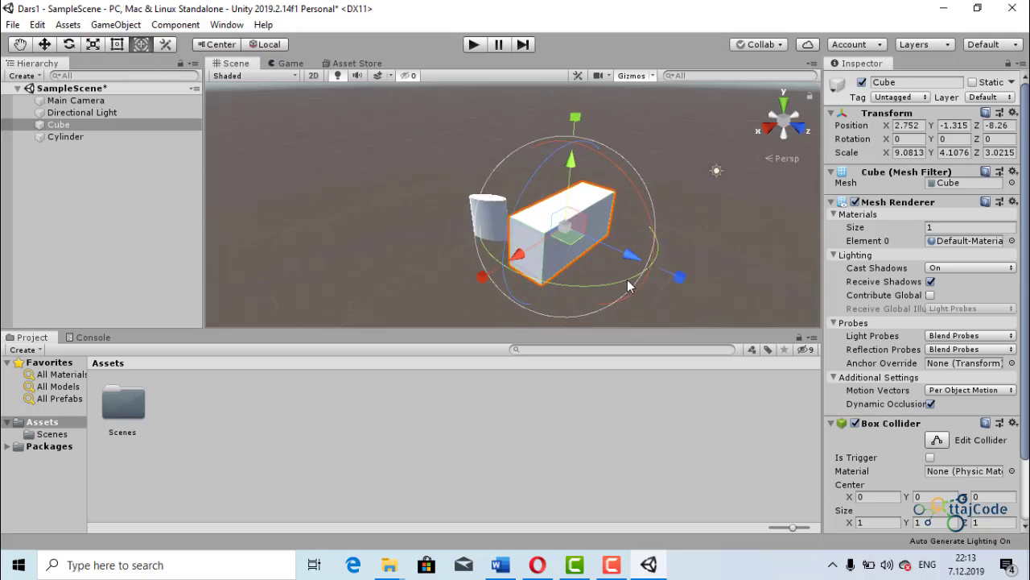
drag(626, 260, 653, 268)
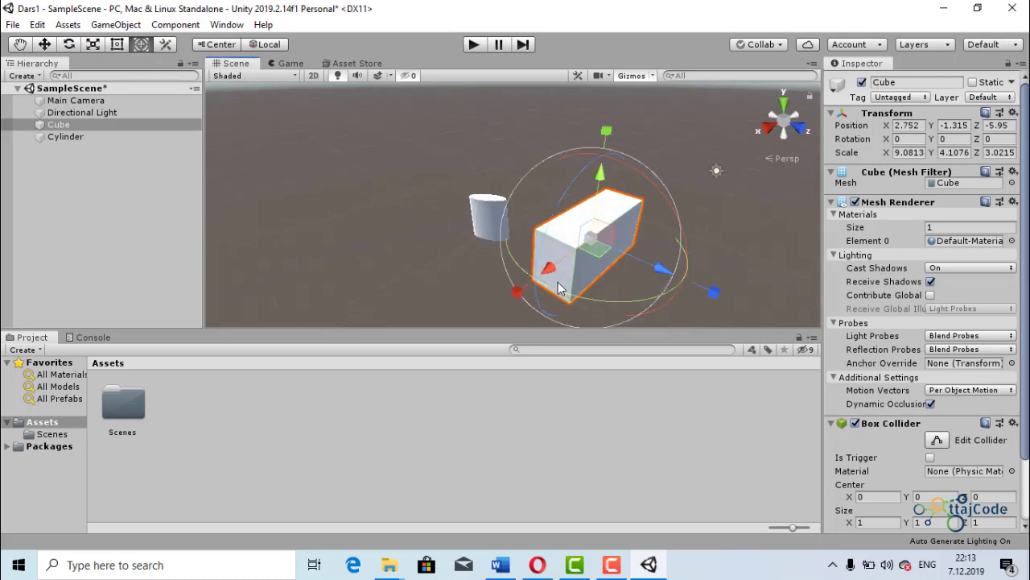
- Move the Cube to about X -15.04, Z -23.5 and rotate it about 30.3 degrees around X with the Transform tool
drag(547, 274, 593, 211)
scroll(579, 214, down, 2)
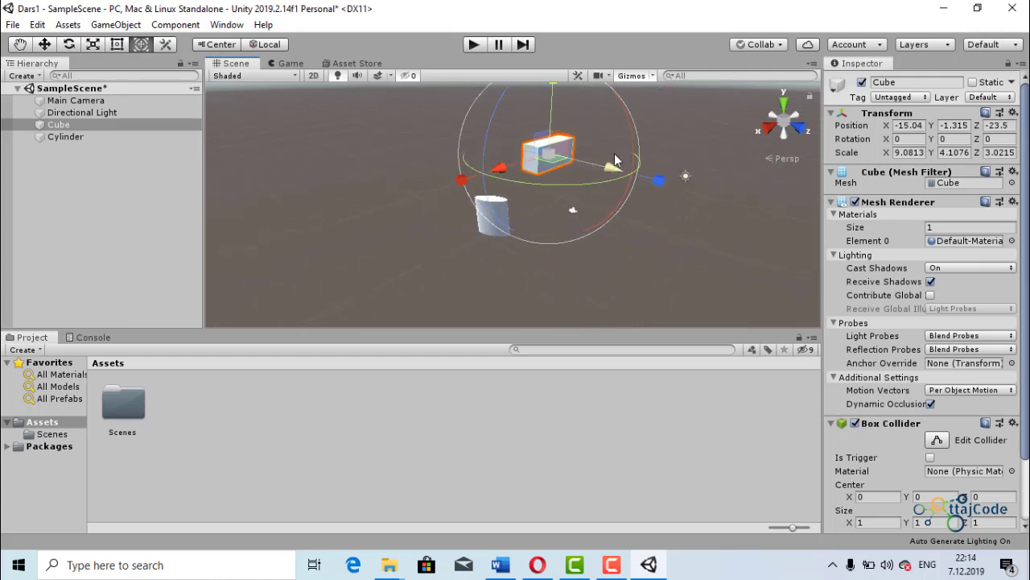
drag(627, 145, 605, 231)
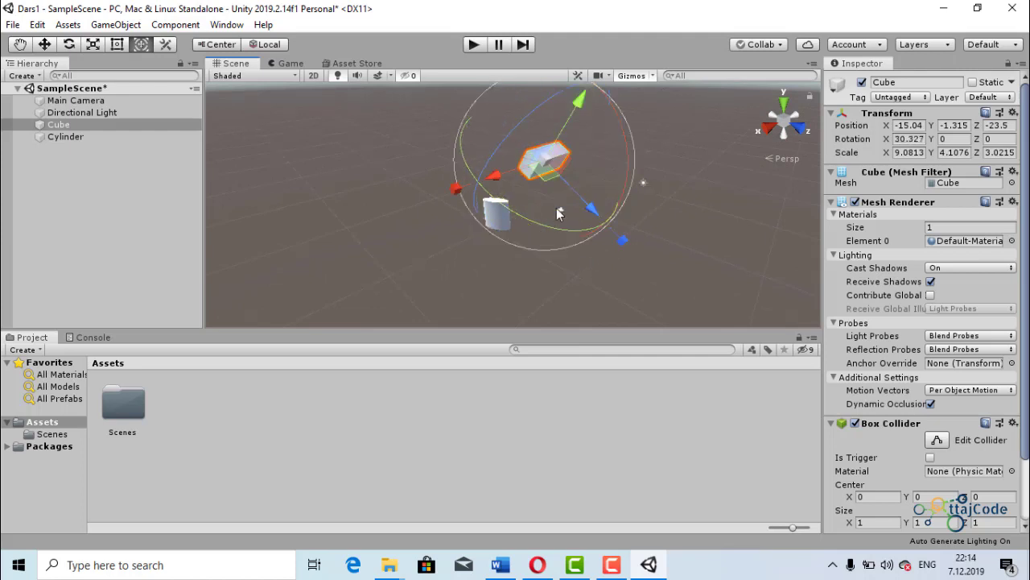
- Switch between the Move and Rotate tools and return to the combined Transform tool
click(67, 41)
click(47, 42)
click(69, 43)
click(46, 45)
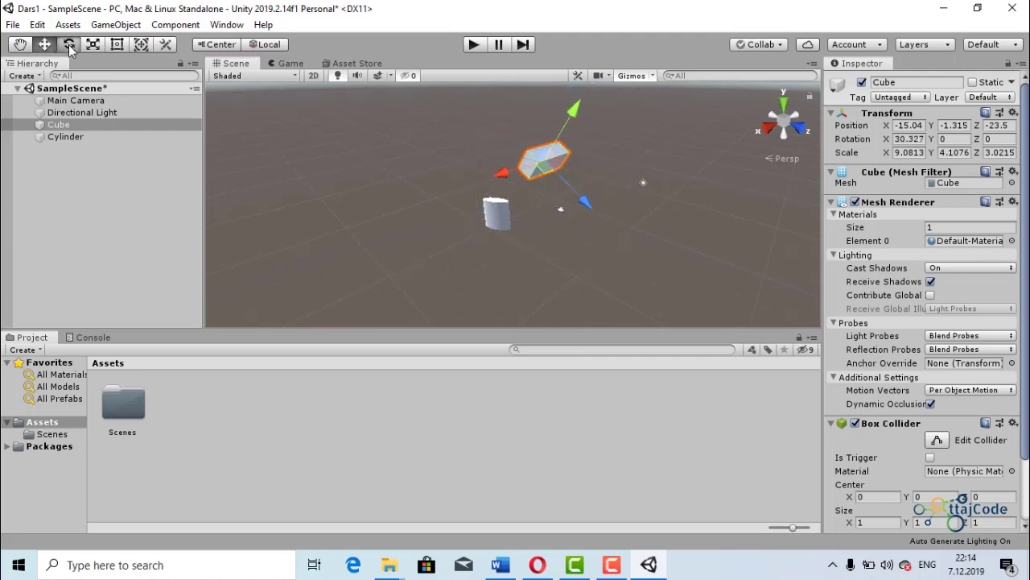
click(70, 44)
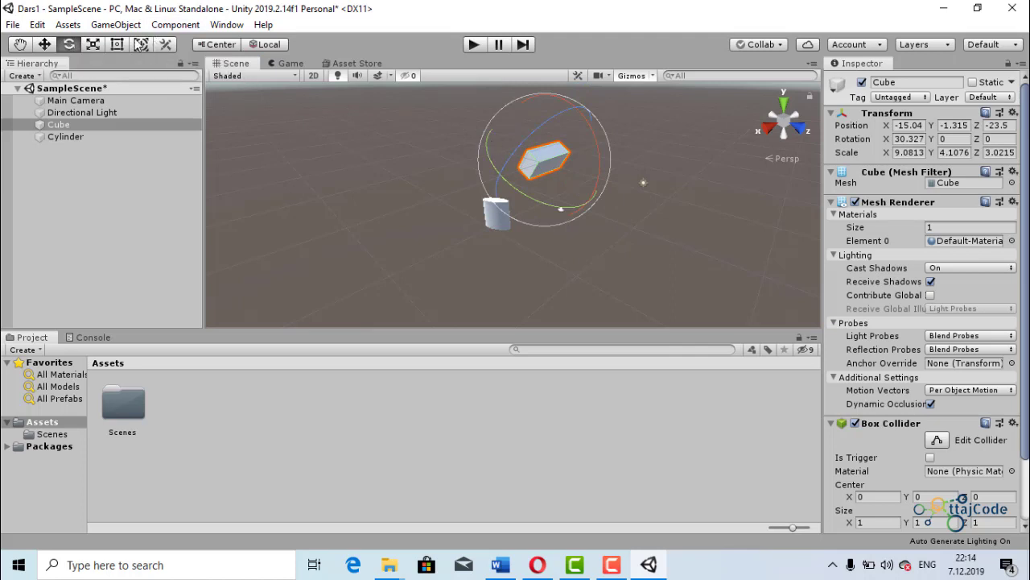
key(y)
- Check which custom editor tools are available
click(167, 48)
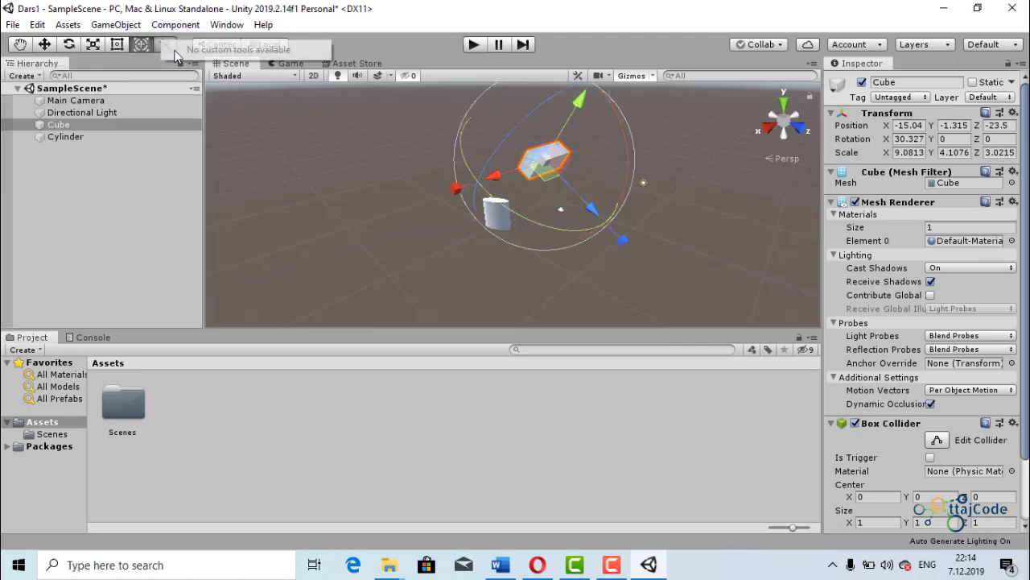
click(345, 166)
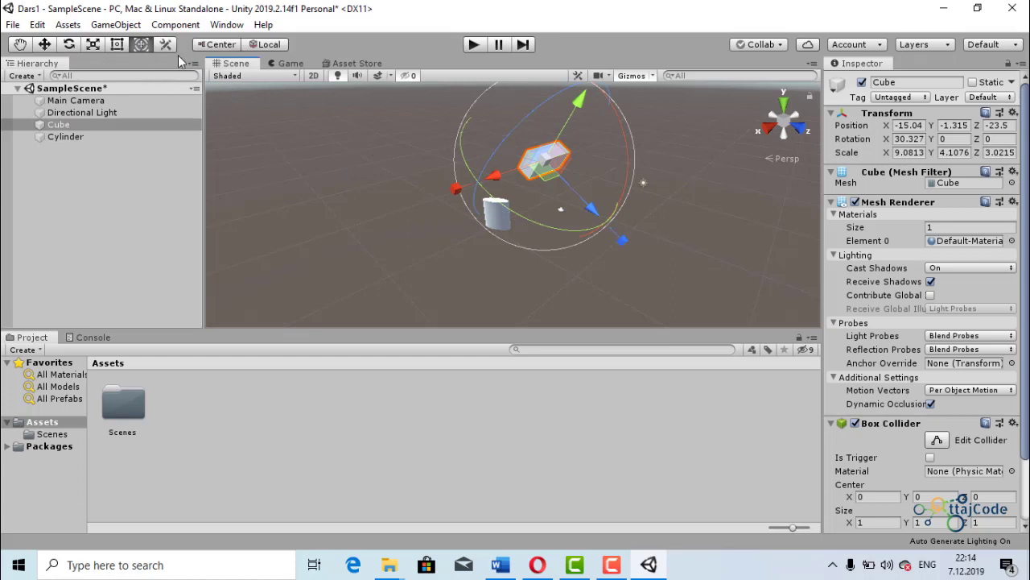
click(167, 47)
click(282, 137)
- Toggle the tool handle position to Pivot and back to Center, and its rotation to Global and back to Local
click(218, 45)
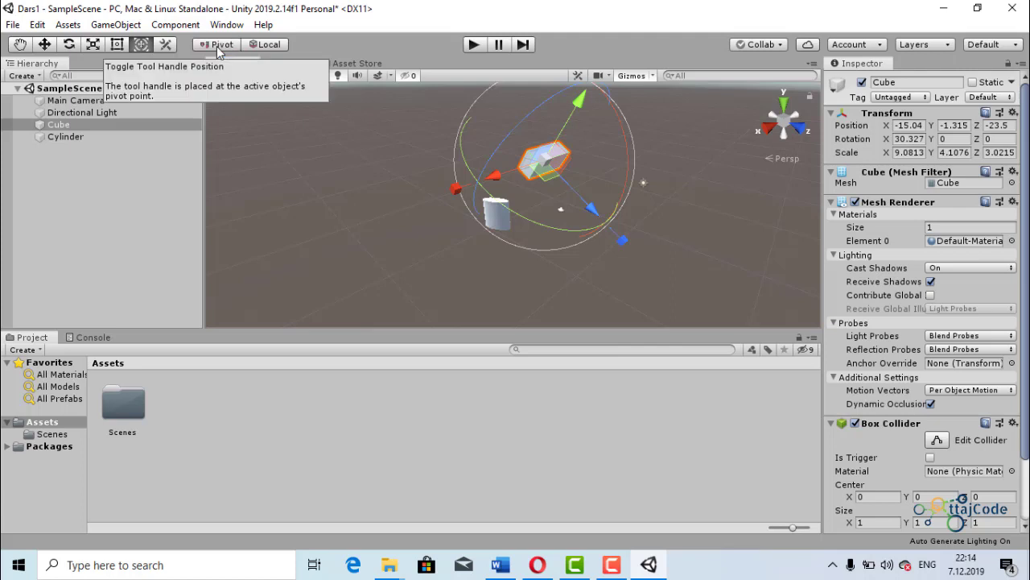
click(217, 46)
click(271, 46)
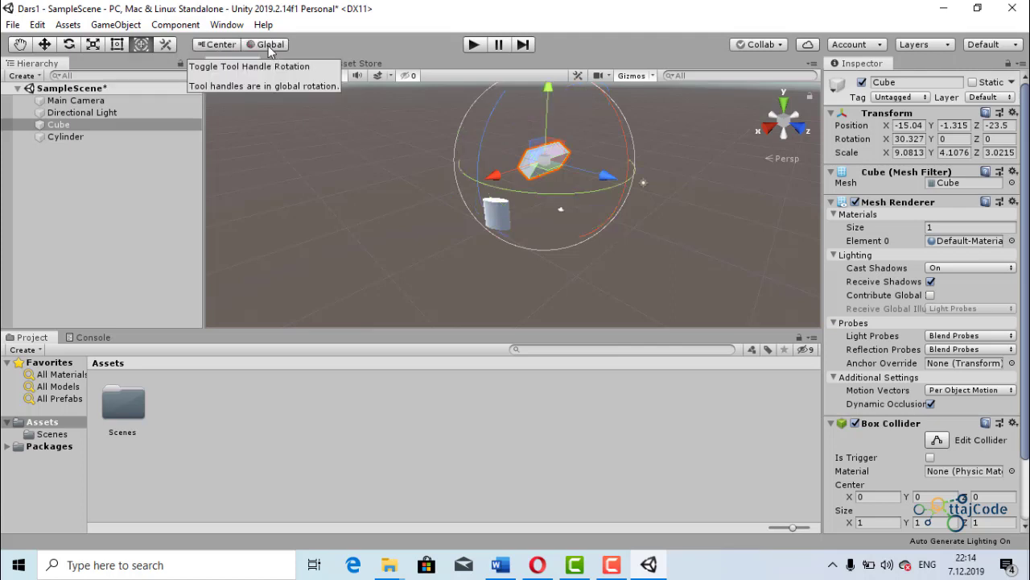
click(271, 46)
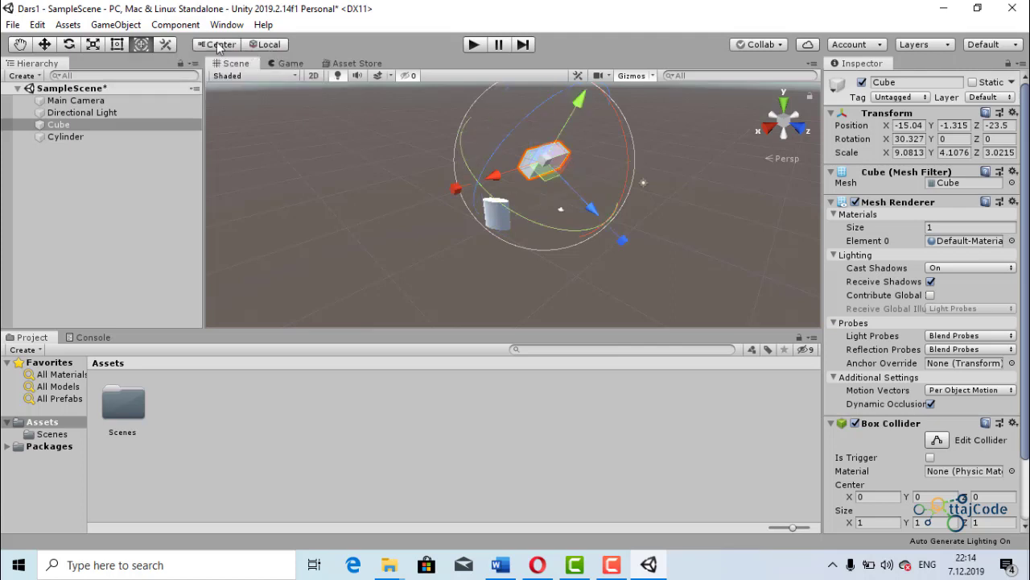
- Set the tool handle position to Pivot for the Cube
scroll(543, 199, down, 3)
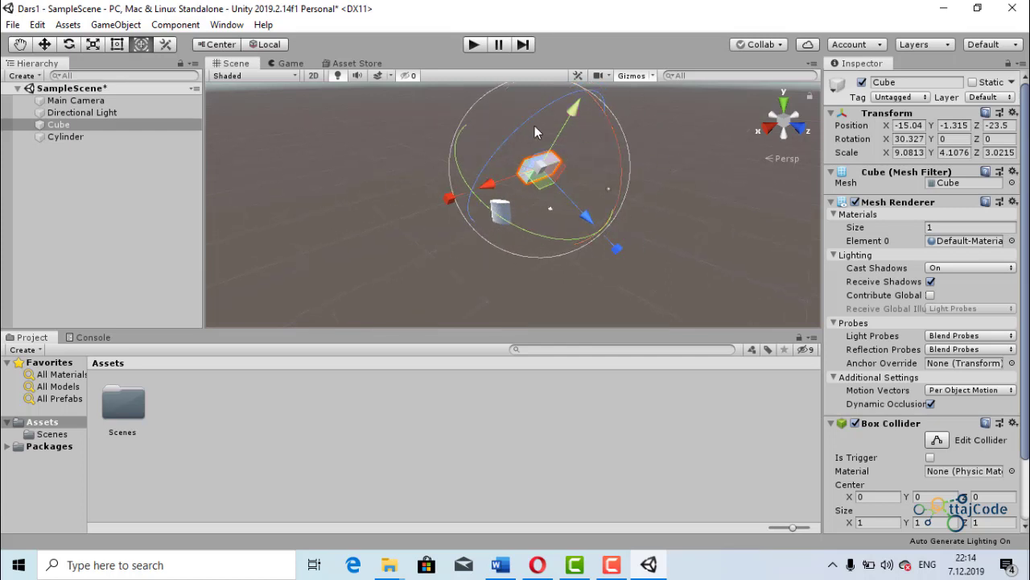
scroll(561, 193, down, 3)
click(214, 45)
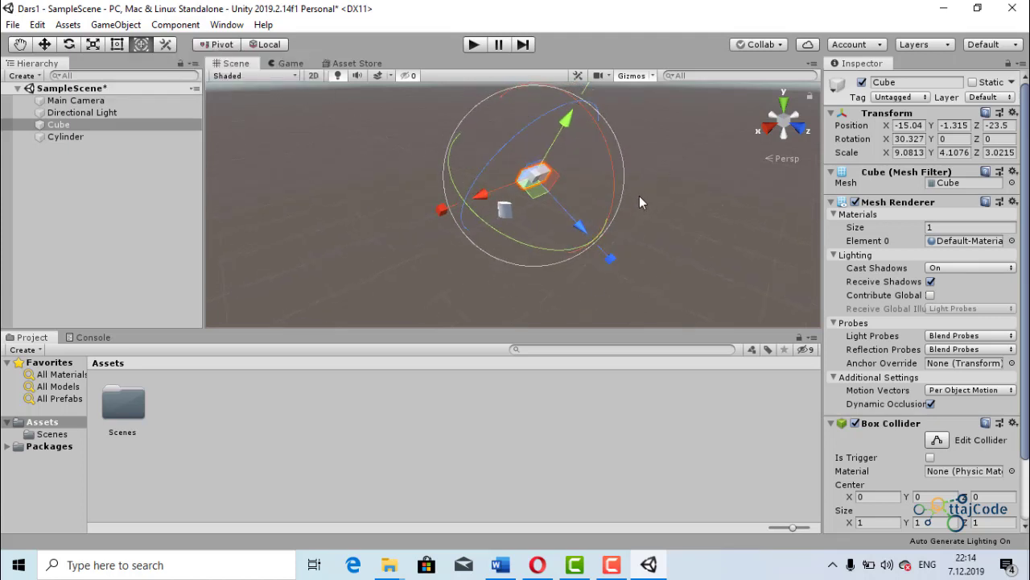
scroll(593, 199, down, 5)
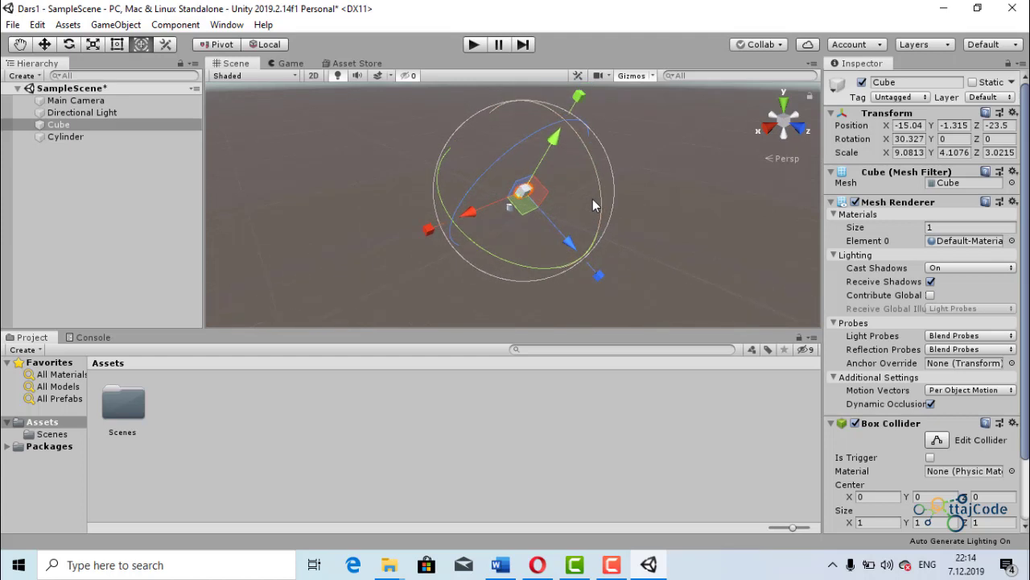
scroll(592, 199, down, 2)
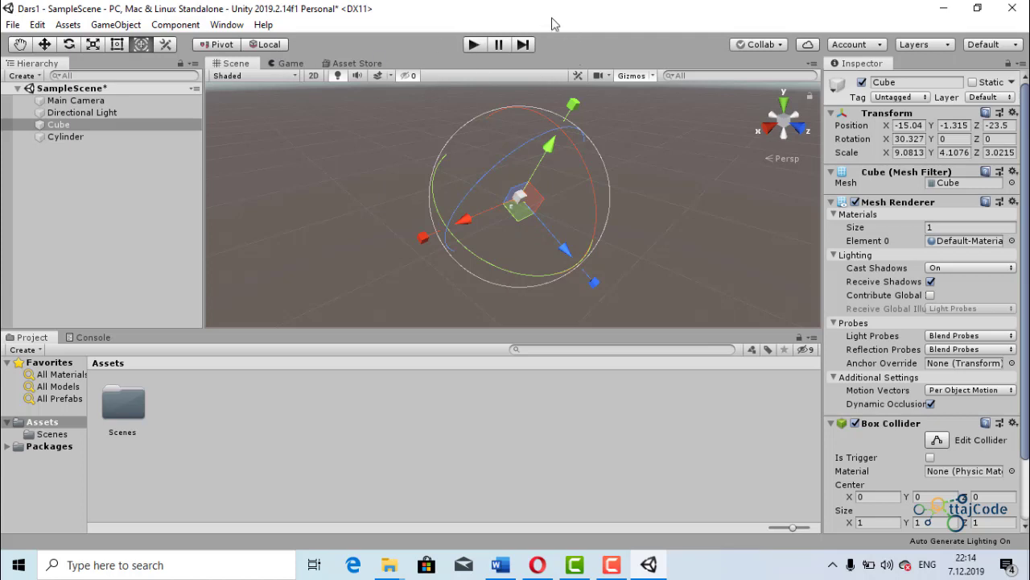
- Run the scene in Play mode, pause it and stop it, two times in a row
click(474, 45)
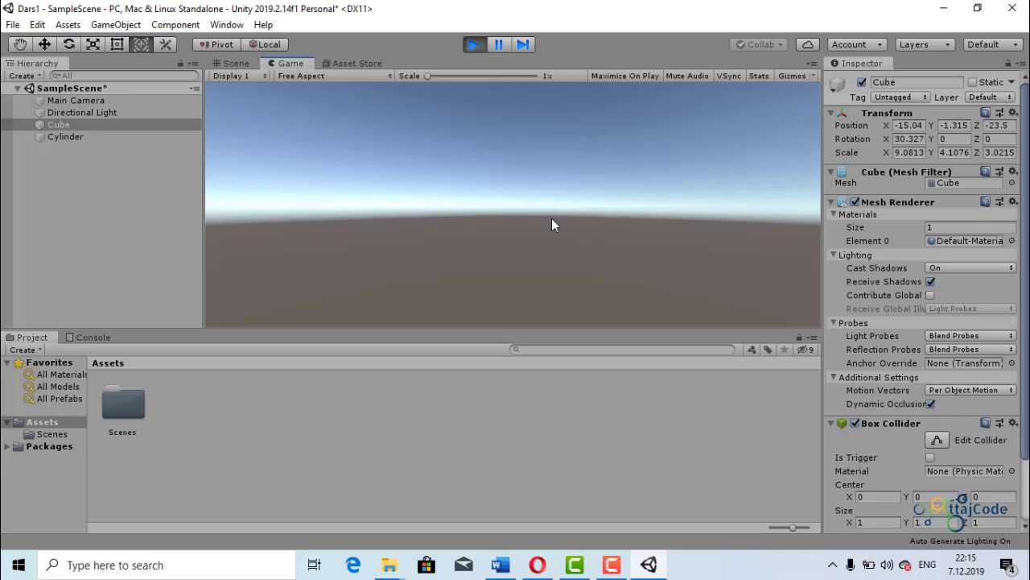
click(498, 40)
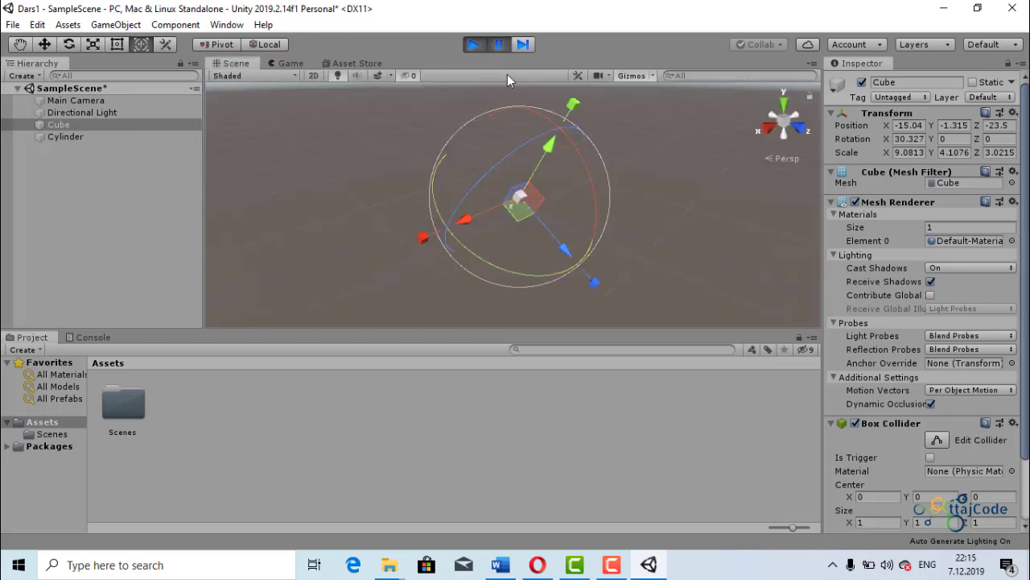
click(473, 46)
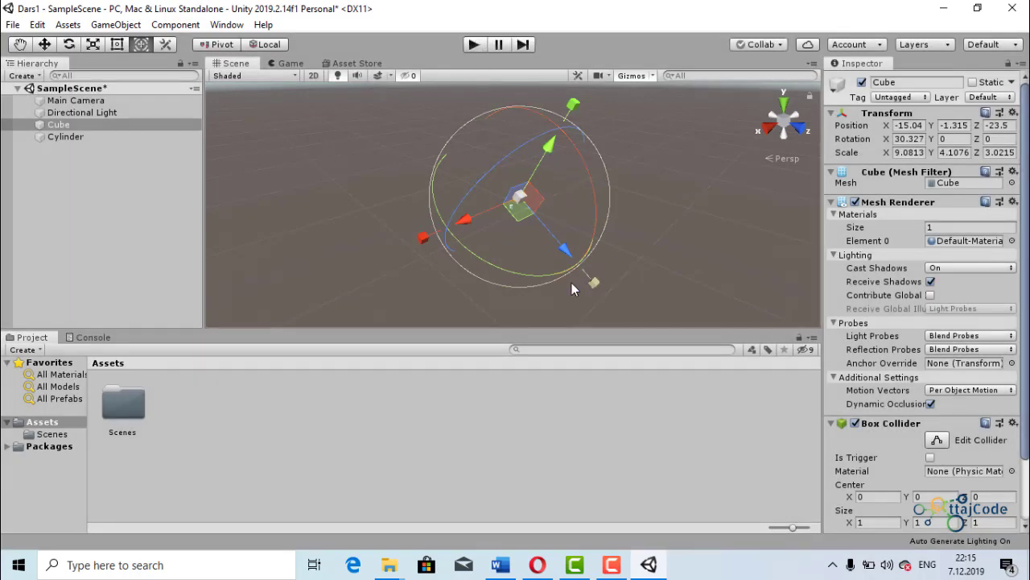
click(473, 44)
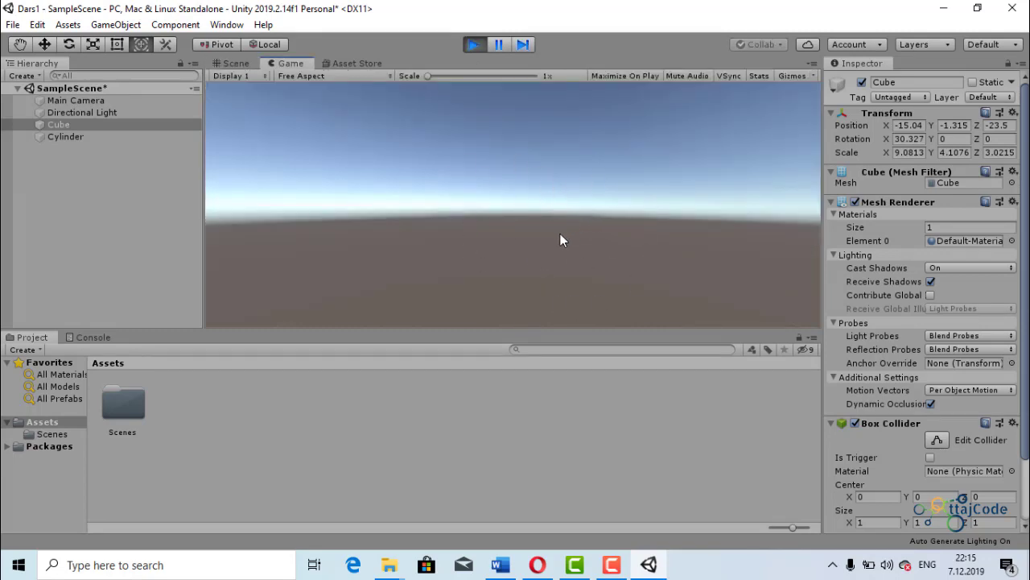
click(496, 51)
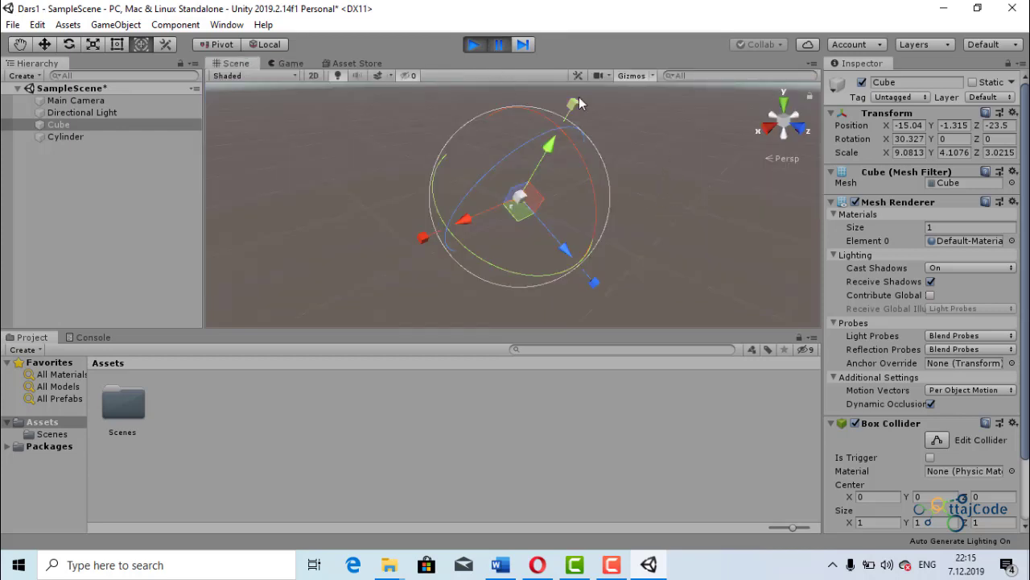
click(474, 45)
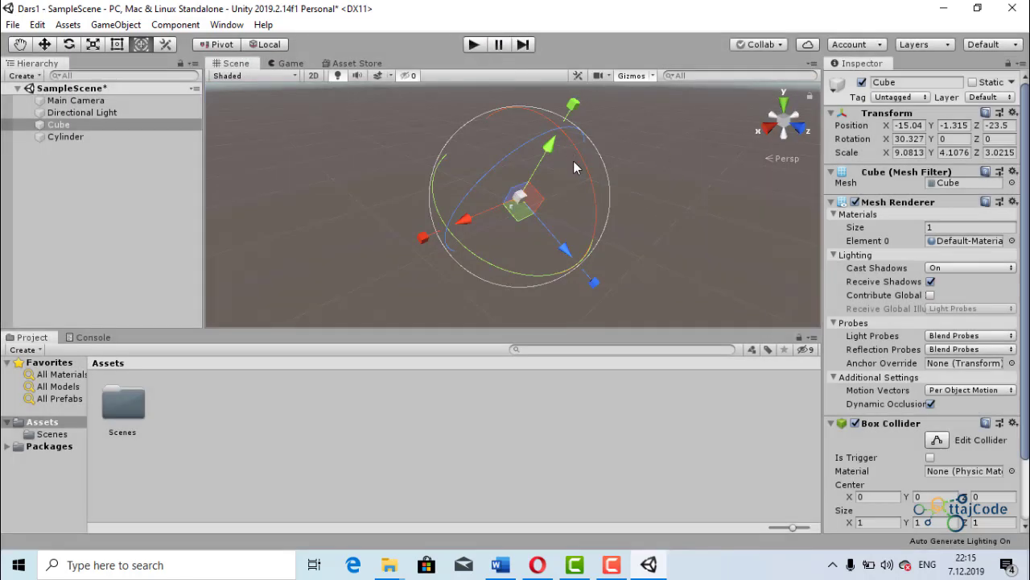
- Examine the Collab window and the available Account options, closing both without choosing anything
click(776, 45)
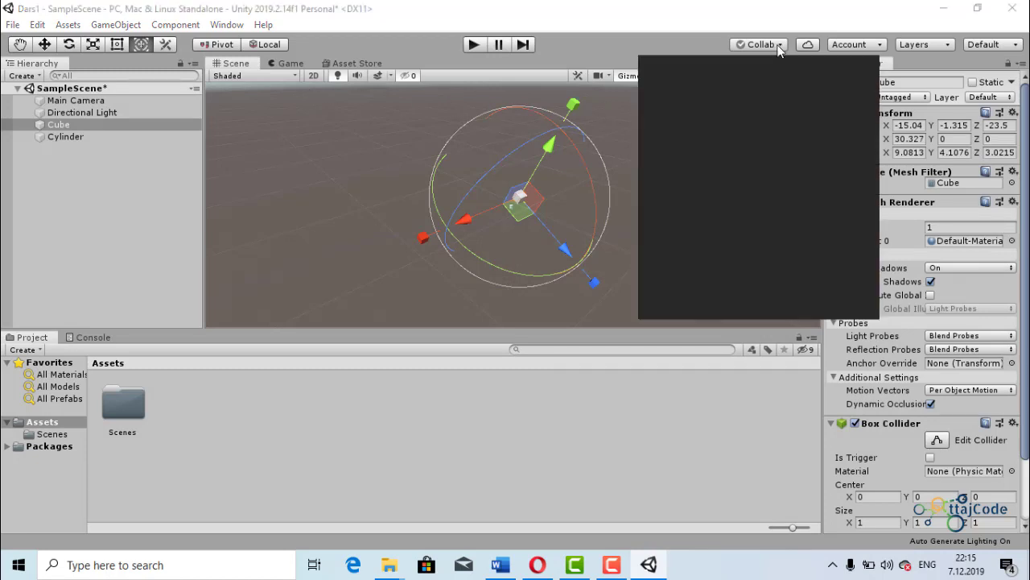
click(778, 47)
click(880, 48)
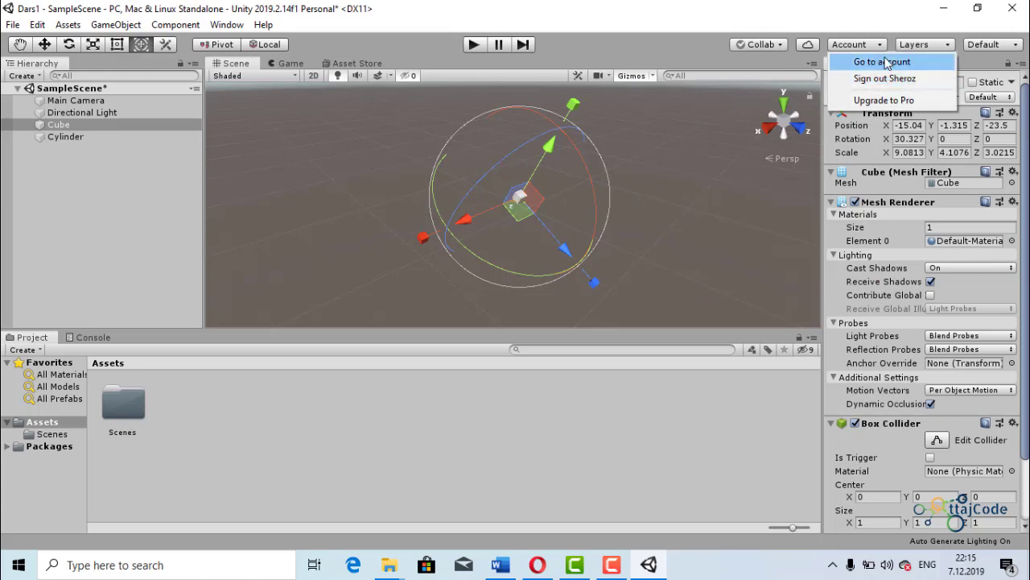
click(875, 48)
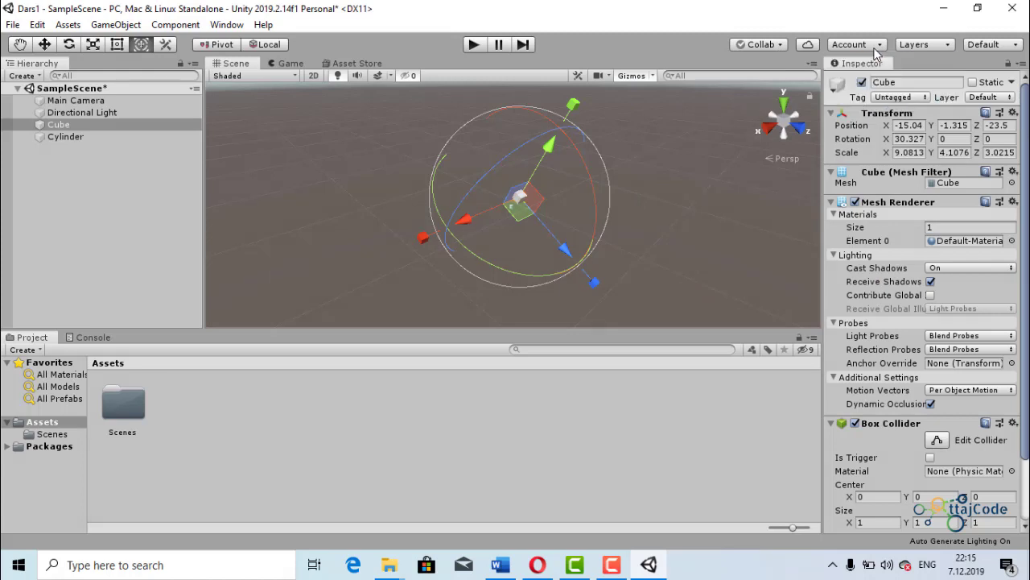
- Hide the Default layer in the scene views and make it visible again
click(948, 48)
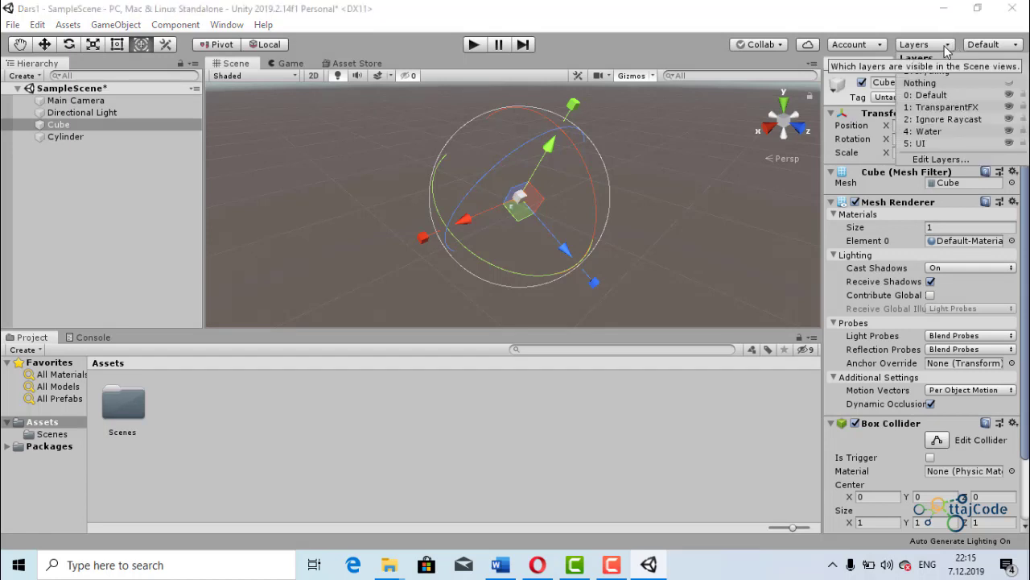
click(958, 96)
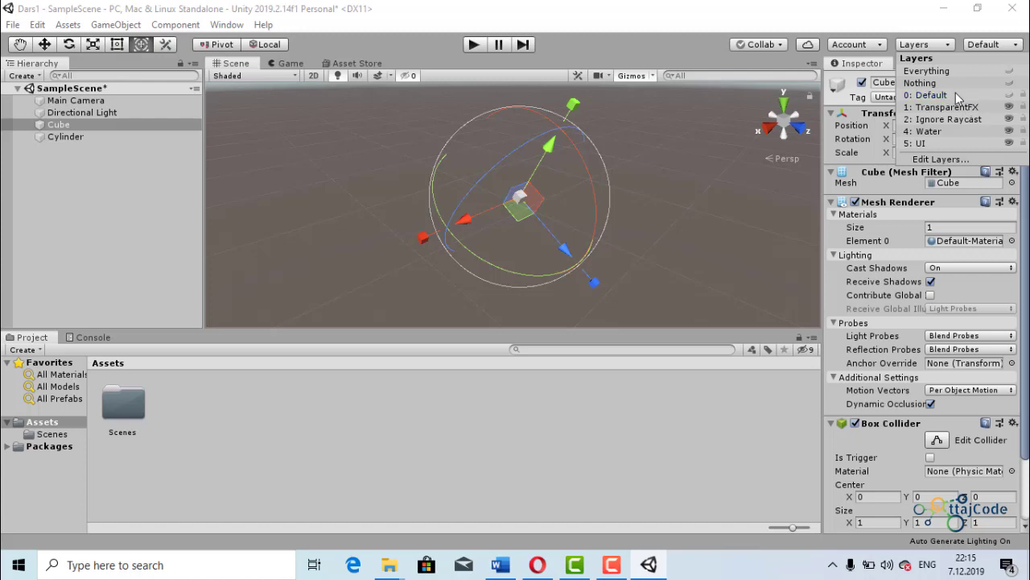
click(956, 96)
click(926, 45)
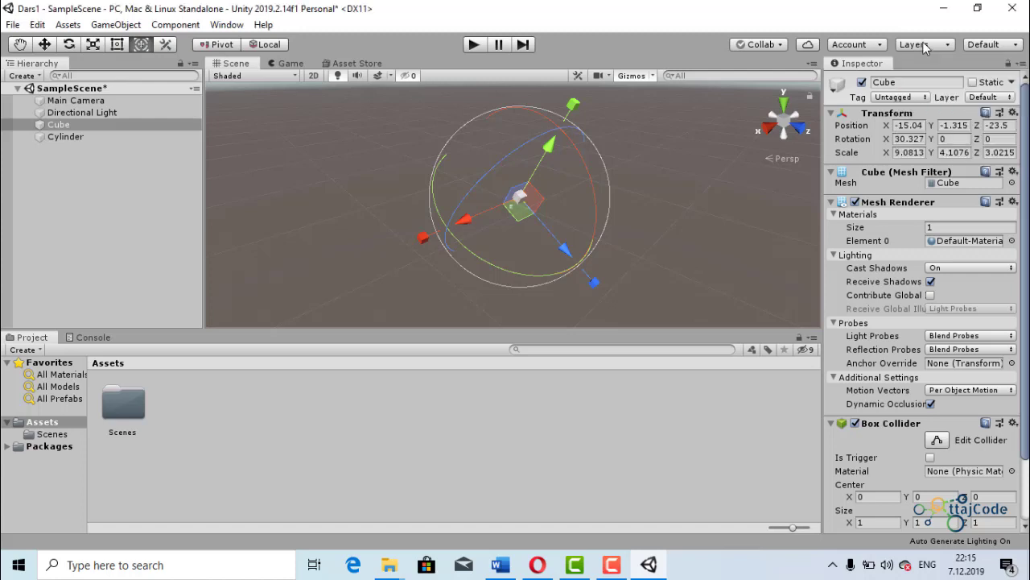
- Try the 2 by 3 editor layout, followed by the 4 Split layout
click(991, 48)
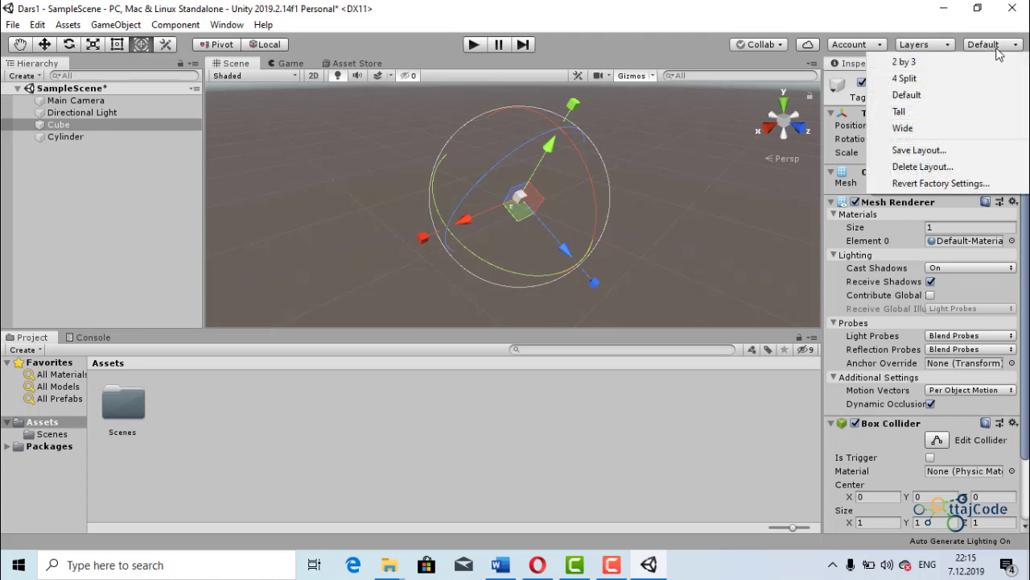
click(905, 66)
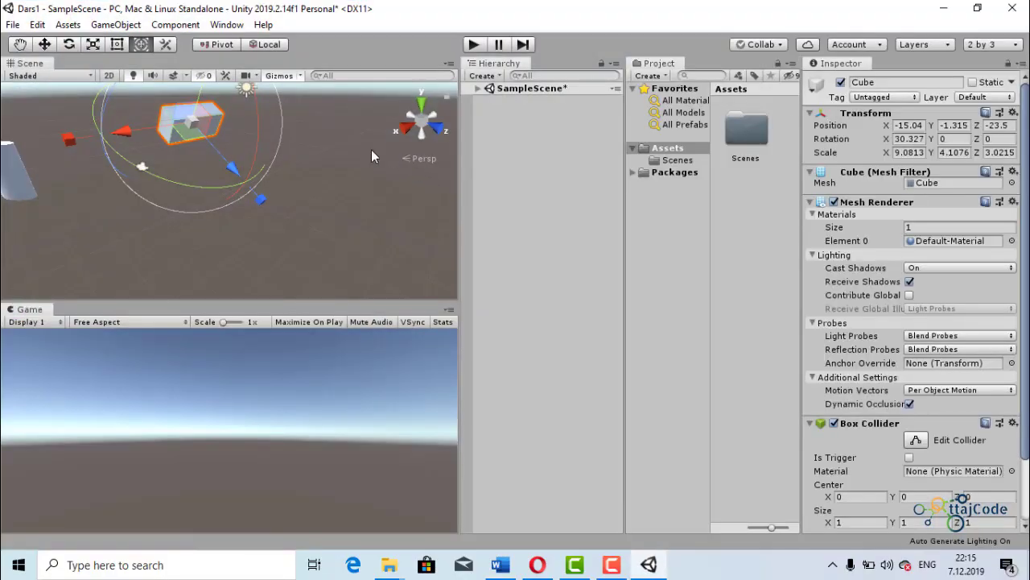
click(986, 45)
click(950, 79)
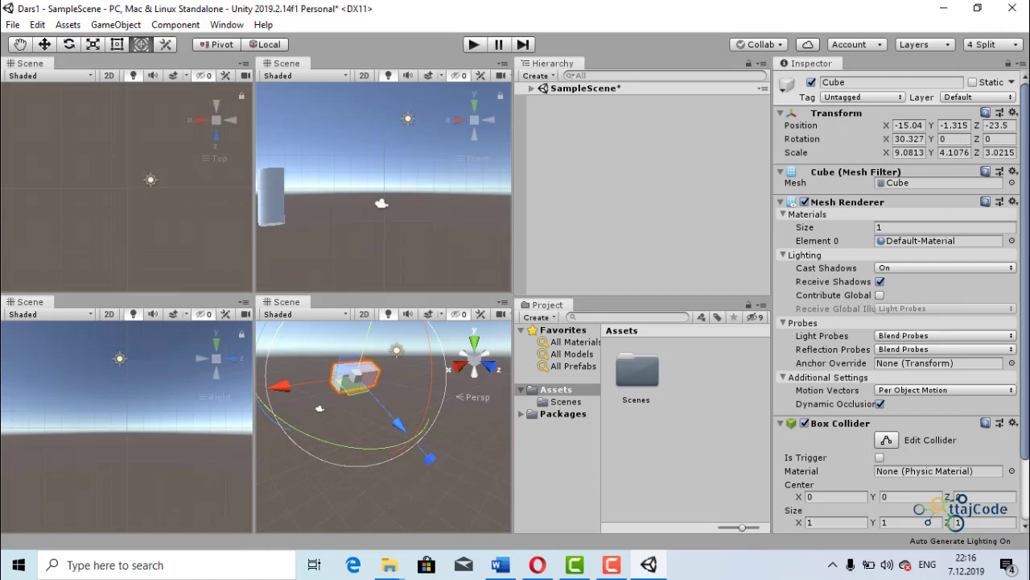
- Switch the editor back to the Default layout
click(990, 44)
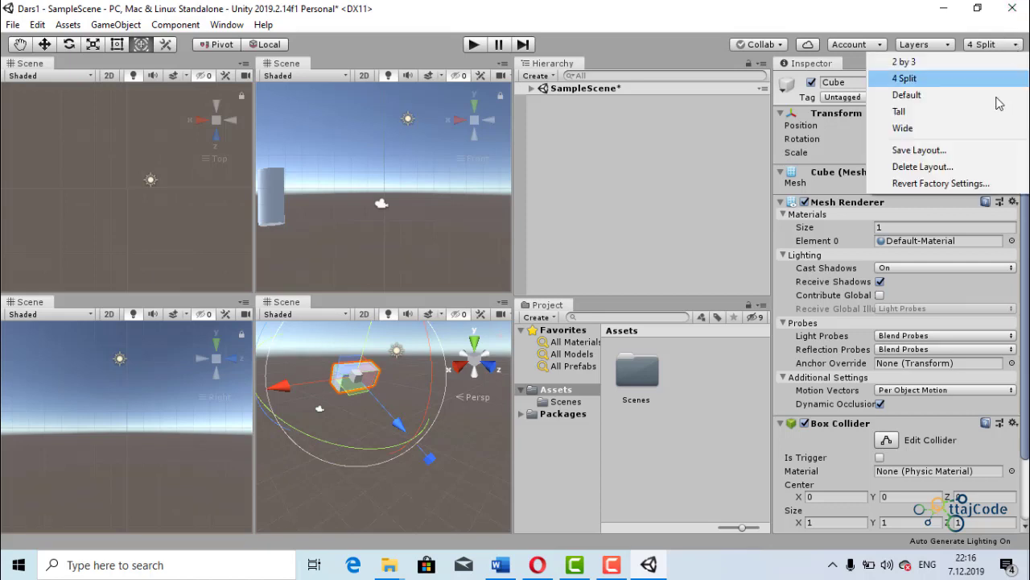
click(926, 95)
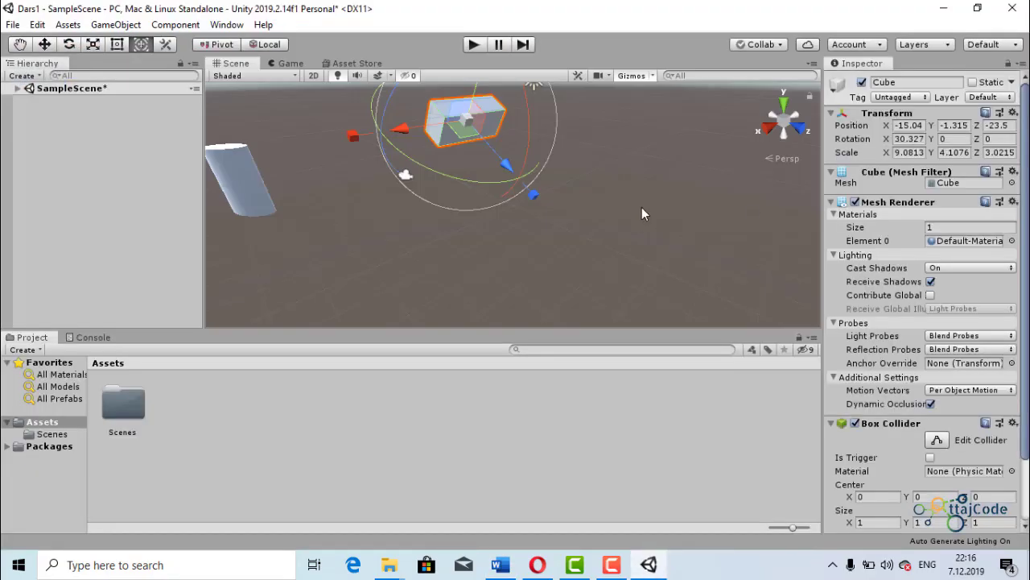
scroll(582, 231, down, 5)
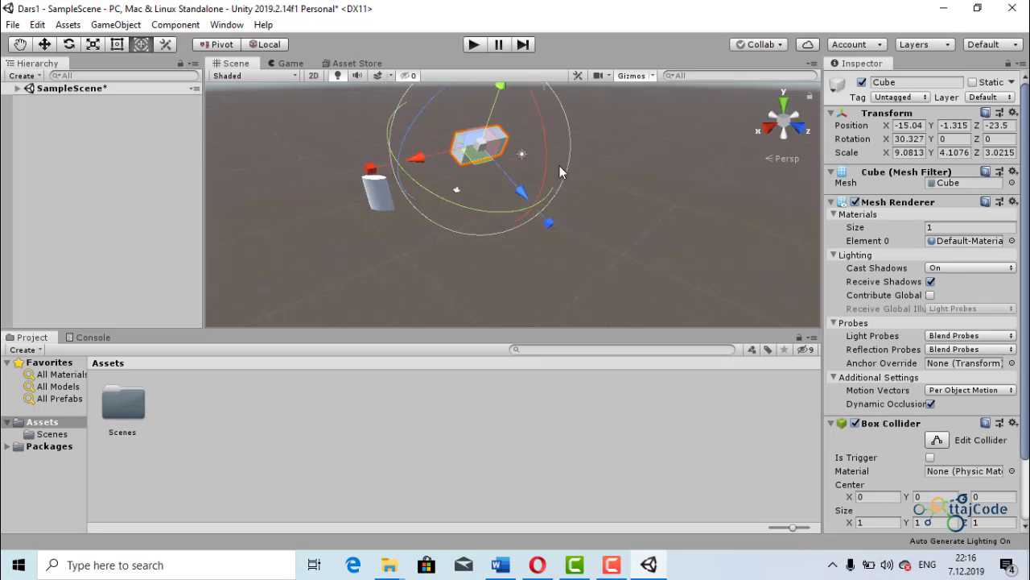
- Try the Tall editor layout and switch to the Wide layout
click(1002, 46)
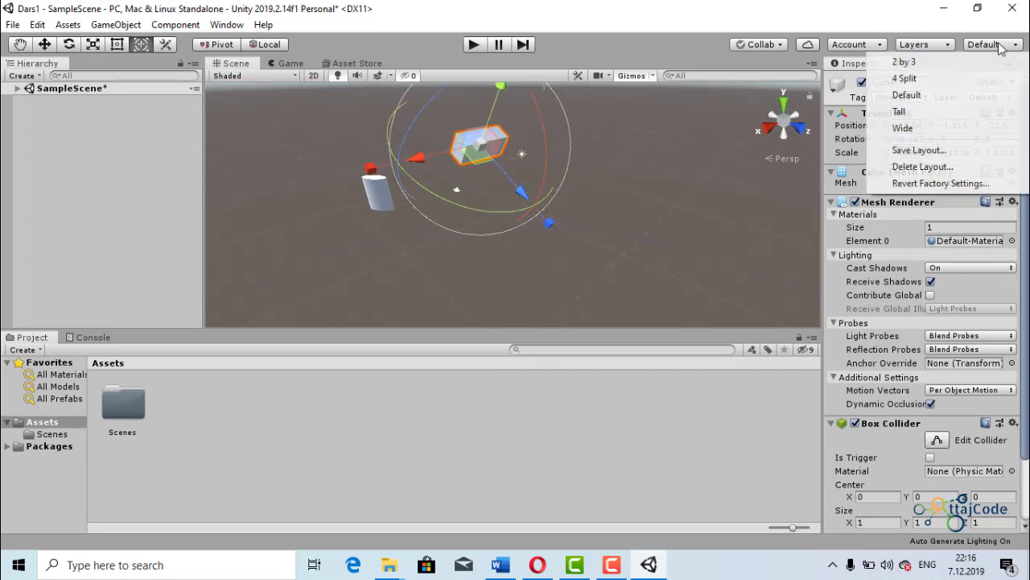
click(944, 114)
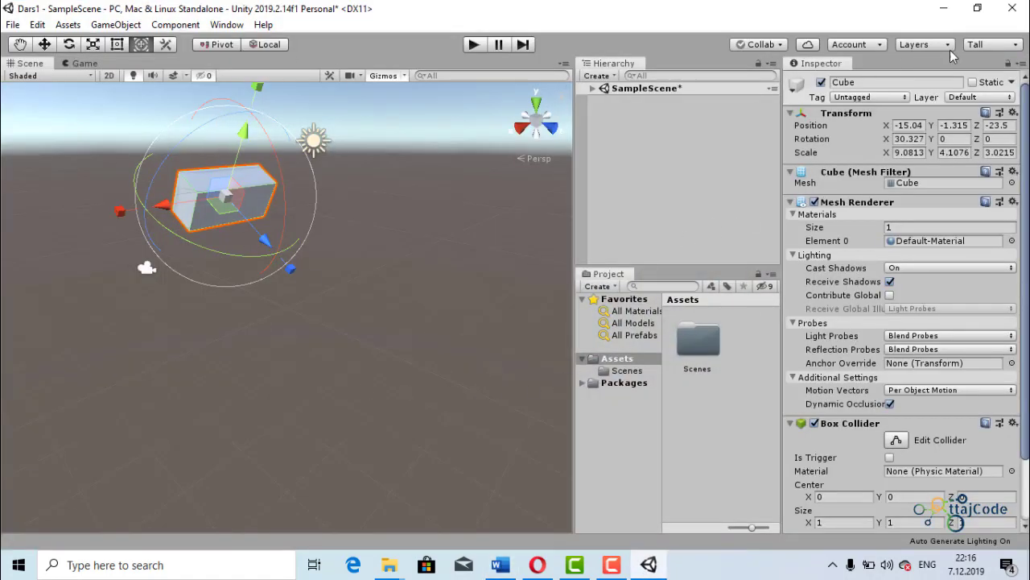
click(992, 46)
click(962, 129)
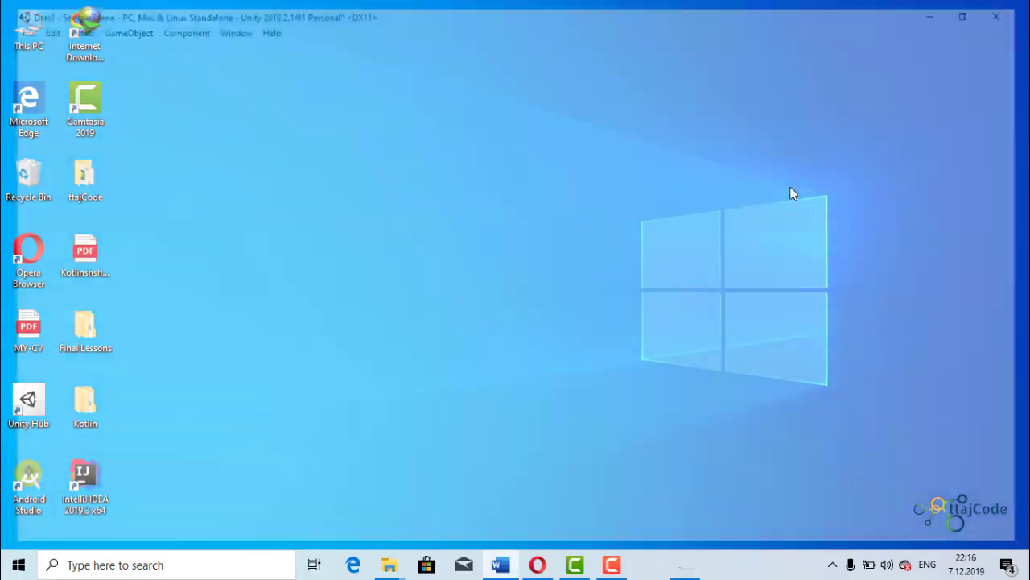
scroll(589, 196, down, 5)
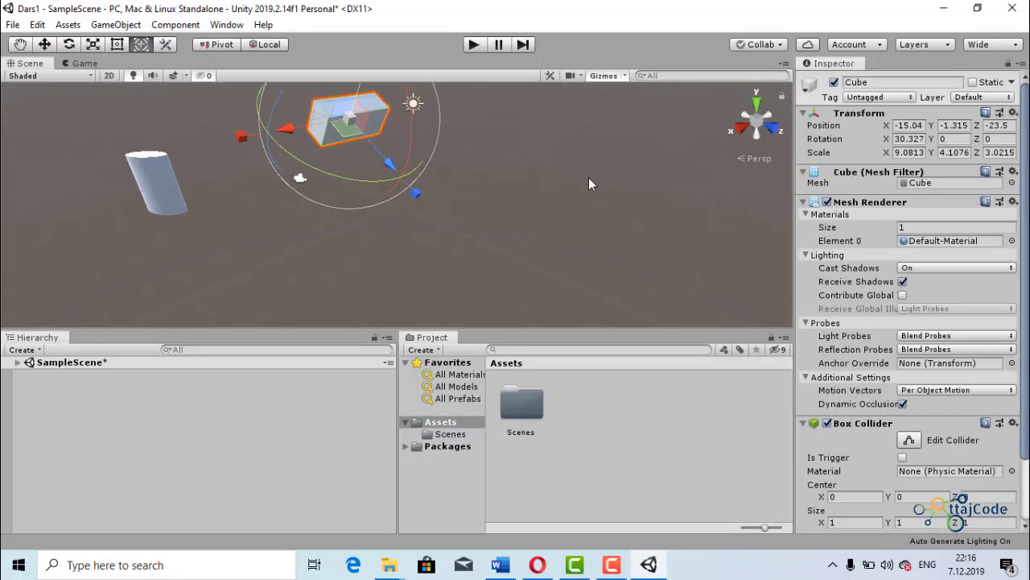
- Switch the editor from the Wide layout back to the Default layout
scroll(537, 136, down, 3)
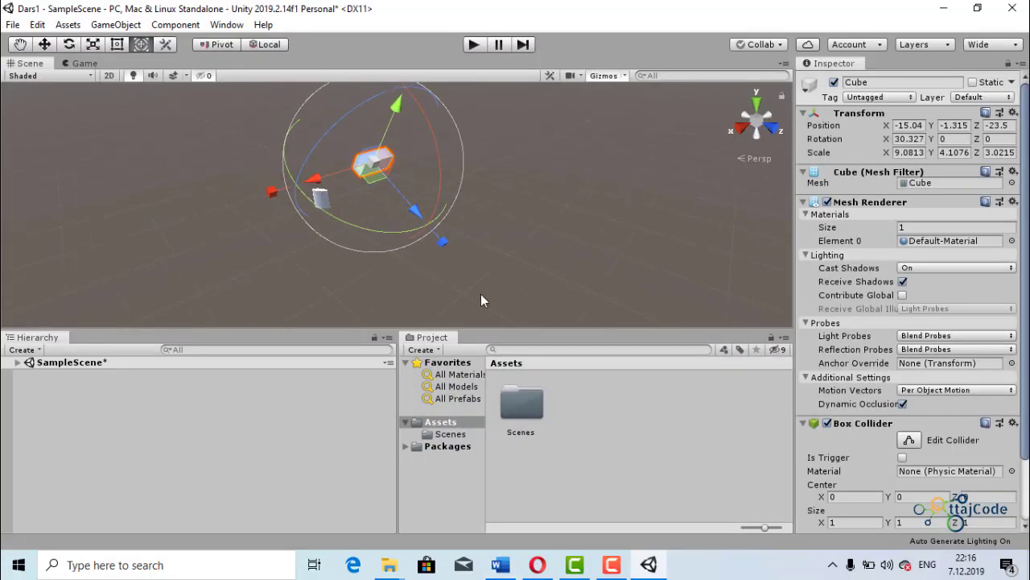
click(1013, 46)
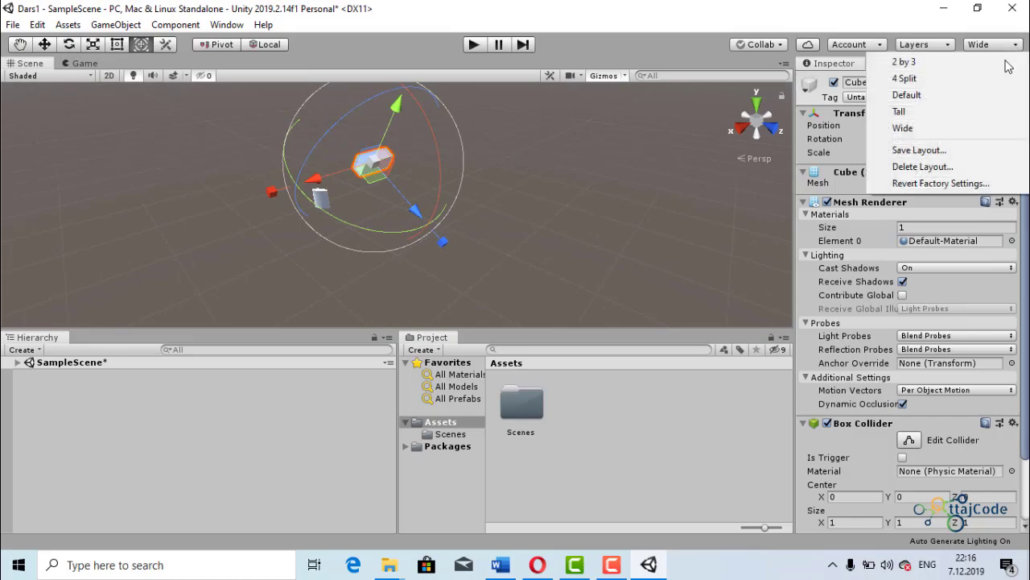
click(978, 95)
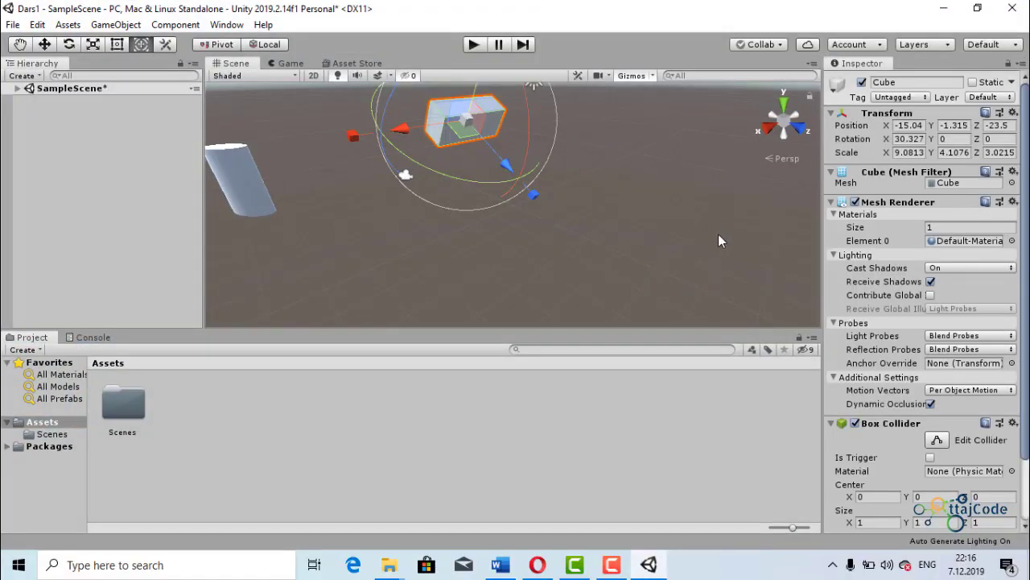
scroll(505, 183, down, 5)
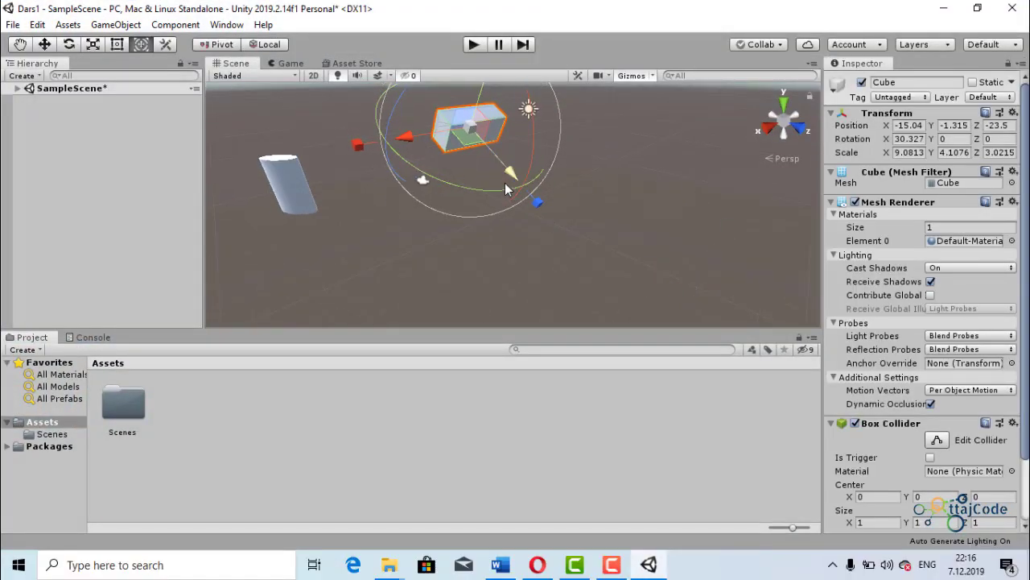
scroll(535, 149, down, 4)
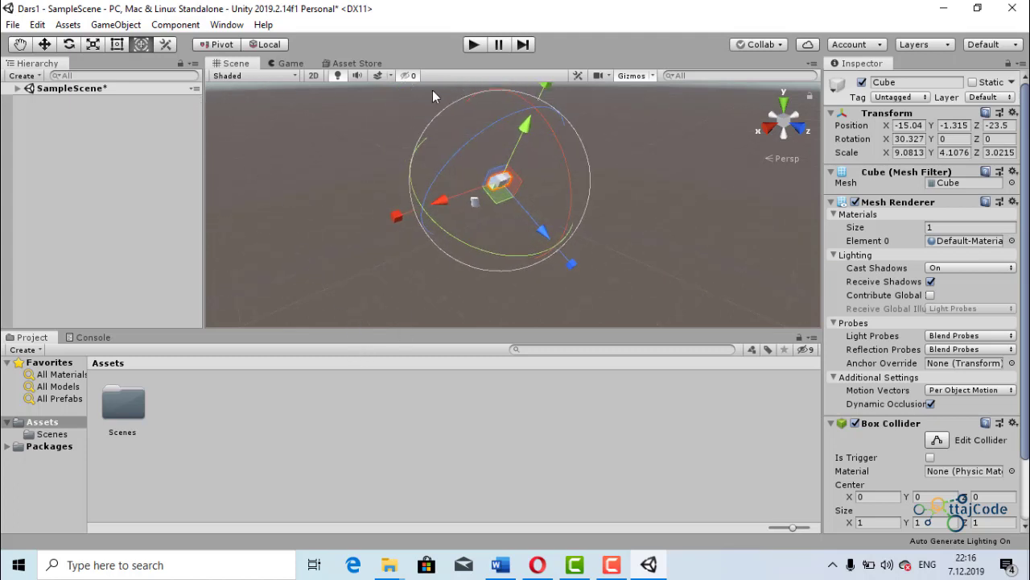
- Show the Console in place of the project files
click(211, 343)
click(85, 338)
mouse_move(87, 339)
mouse_down()
mouse_move(284, 210)
mouse_move(681, 167)
mouse_move(654, 249)
mouse_move(807, 211)
mouse_move(63, 342)
mouse_move(77, 340)
mouse_up()
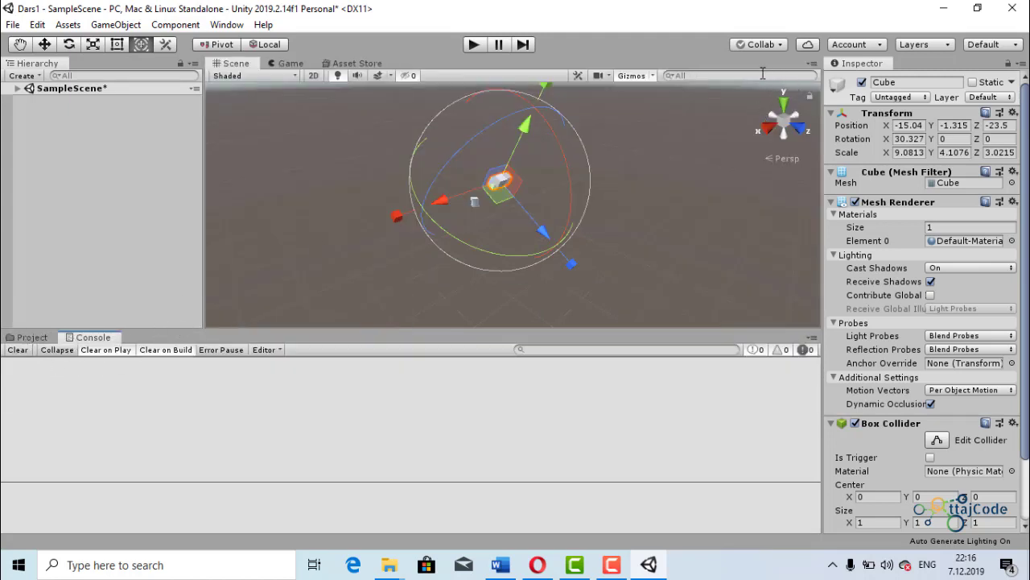
- Expand SampleScene in the Hierarchy, and hide all its objects in the scene view and show them again
click(107, 63)
drag(44, 62, 24, 84)
scroll(578, 206, up, 3)
scroll(580, 207, up, 2)
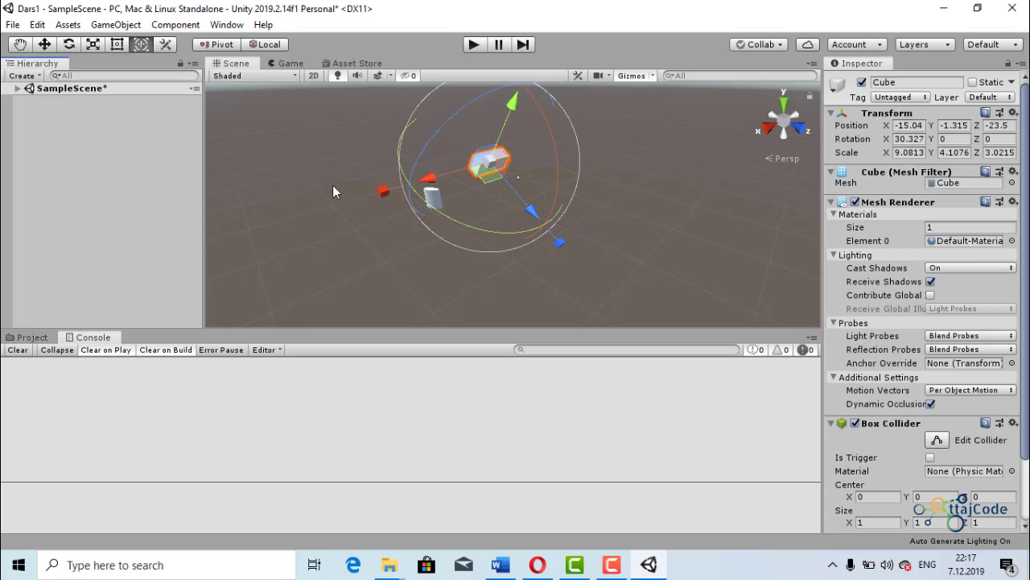
scroll(426, 199, up, 4)
click(394, 199)
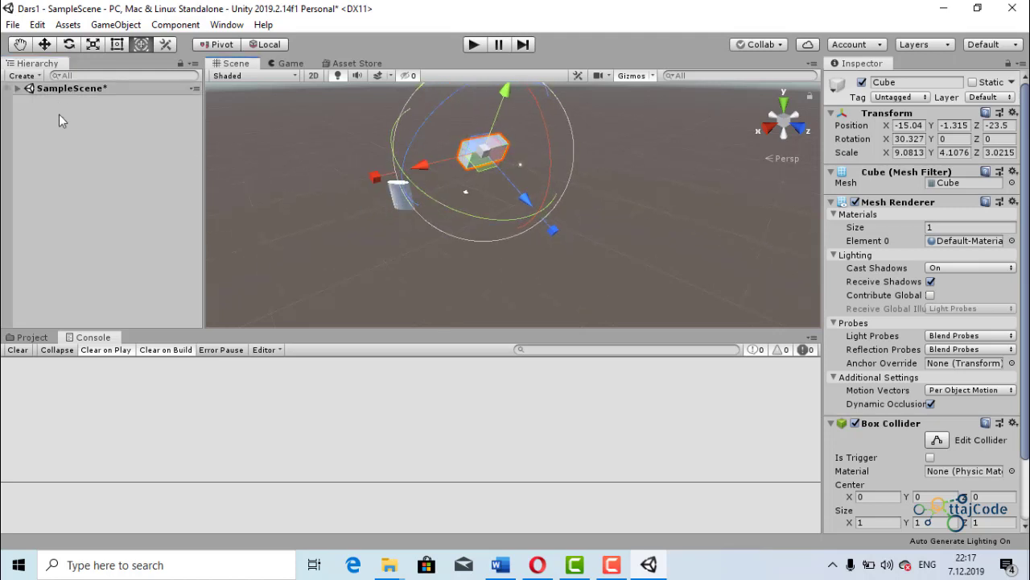
click(7, 88)
click(17, 89)
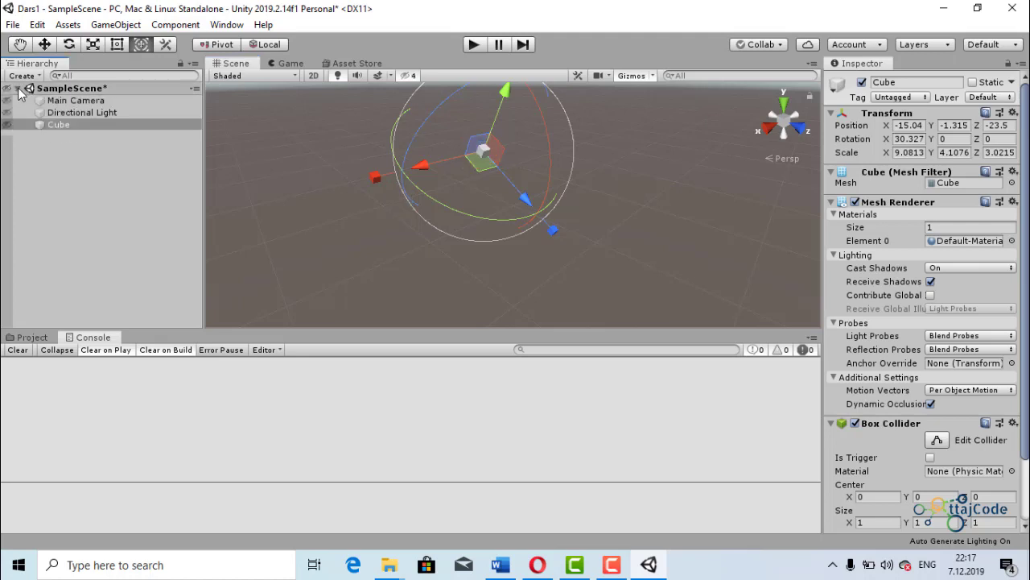
click(7, 90)
click(7, 90)
click(7, 90)
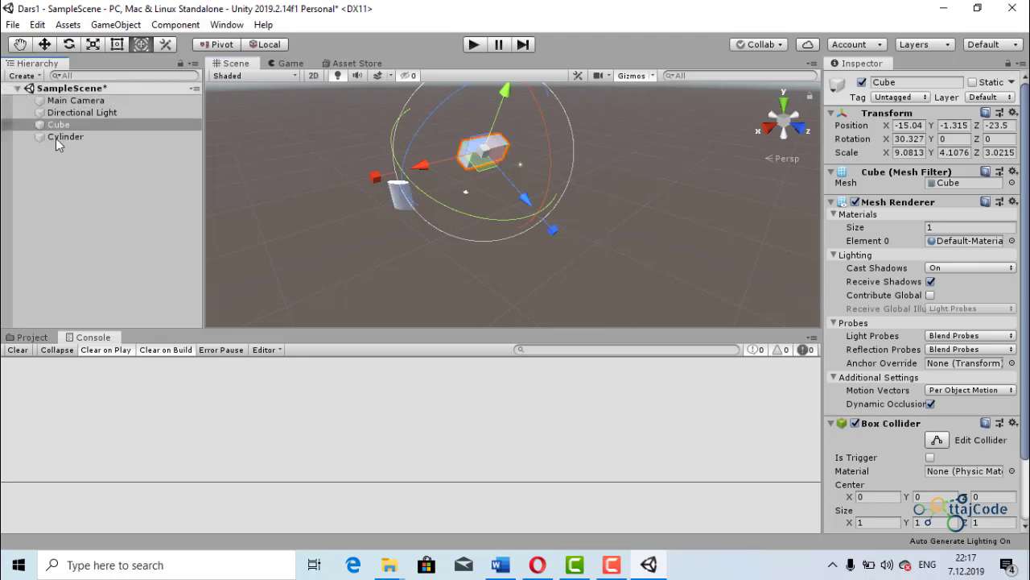
- Select the Cylinder from the Hierarchy, and try selecting the cube and the cylinder directly in the scene
double_click(69, 139)
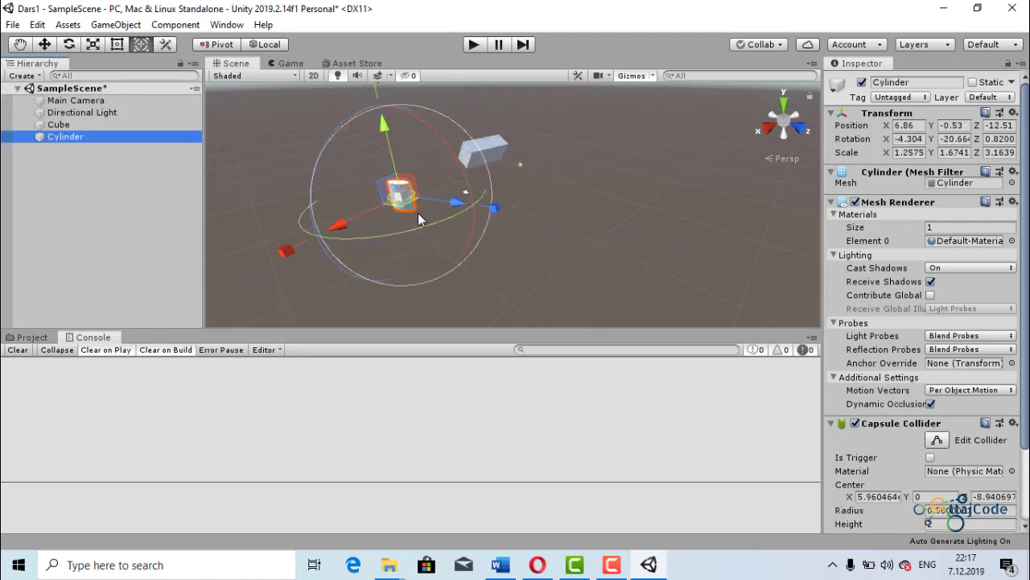
scroll(427, 211, up, 2)
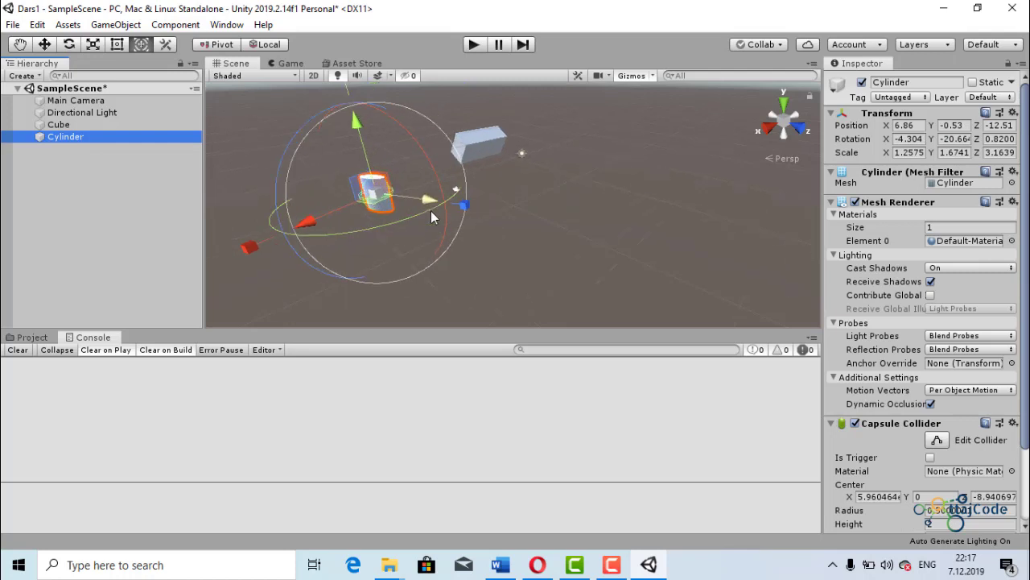
click(536, 216)
click(471, 158)
click(373, 201)
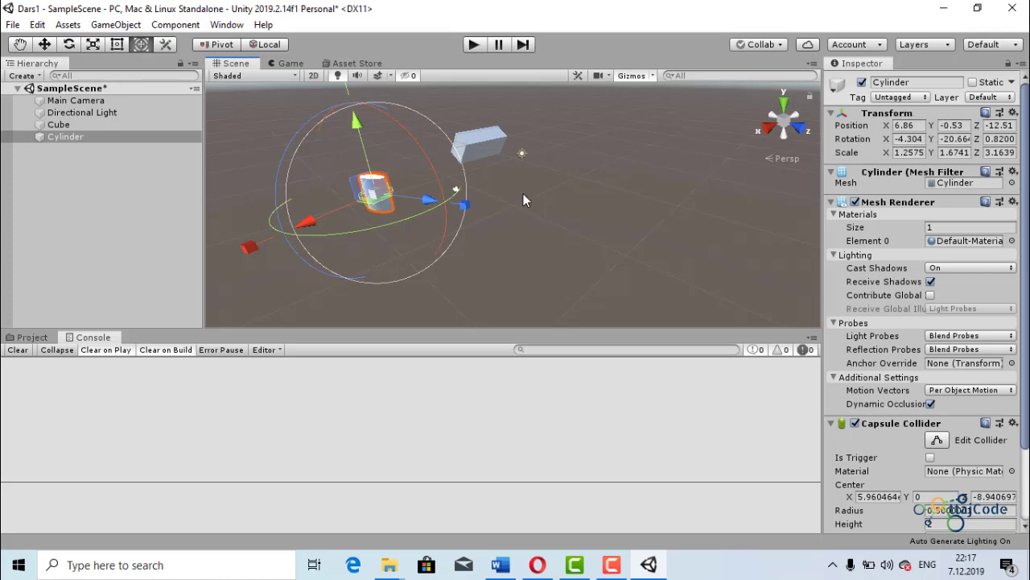
- Rotate the cylinder to about 8° on X and move it to about X 4.07, Y 4.18, Z 4.55
drag(413, 136, 418, 184)
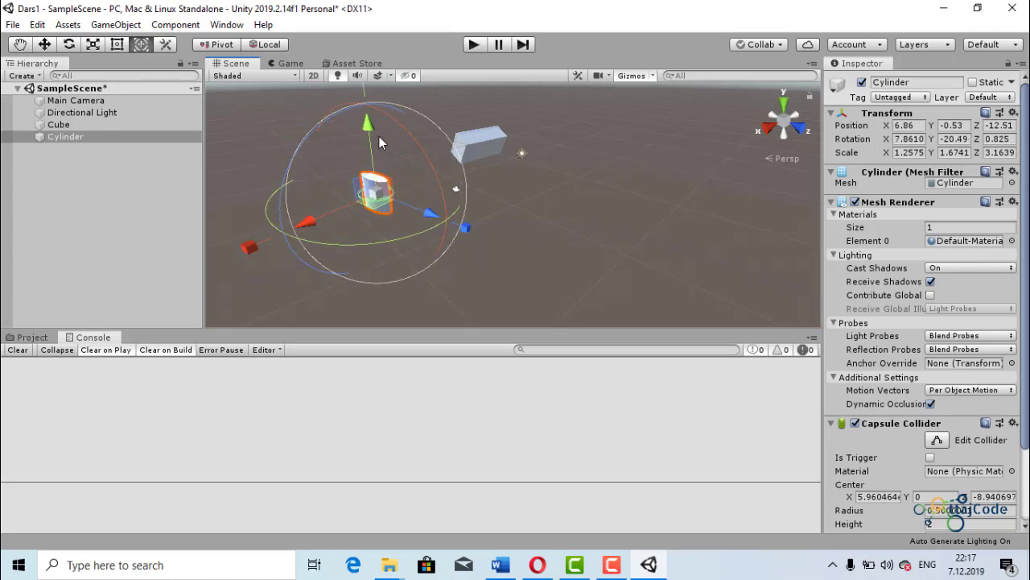
drag(366, 129, 363, 103)
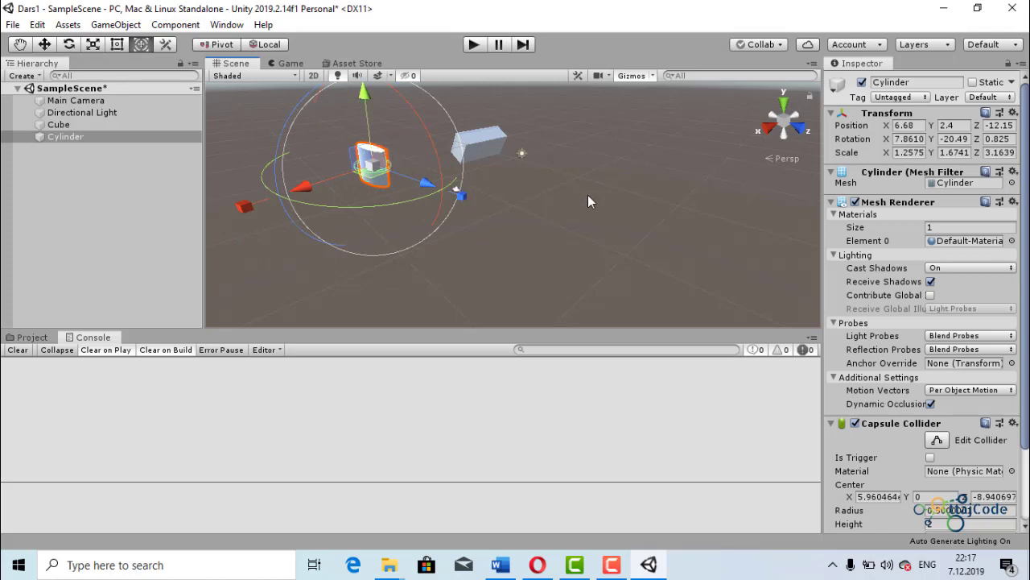
drag(429, 182, 457, 208)
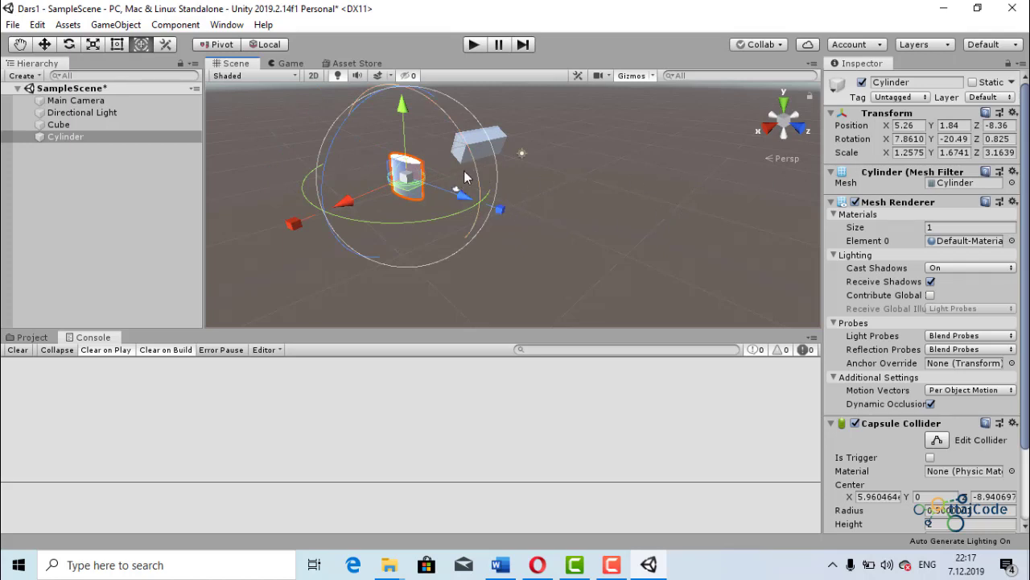
drag(492, 137, 493, 138)
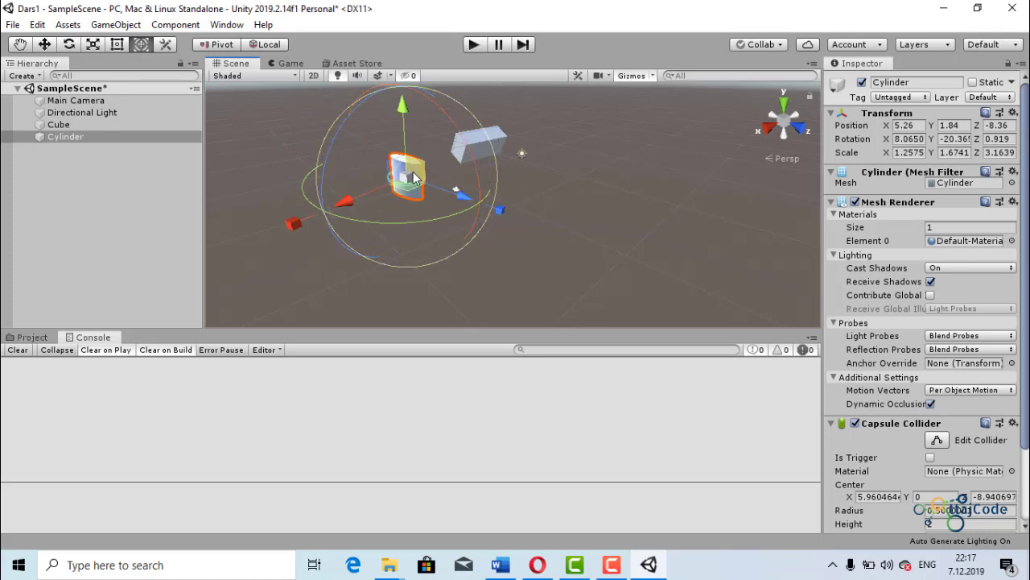
drag(343, 203, 306, 226)
drag(368, 124, 346, 115)
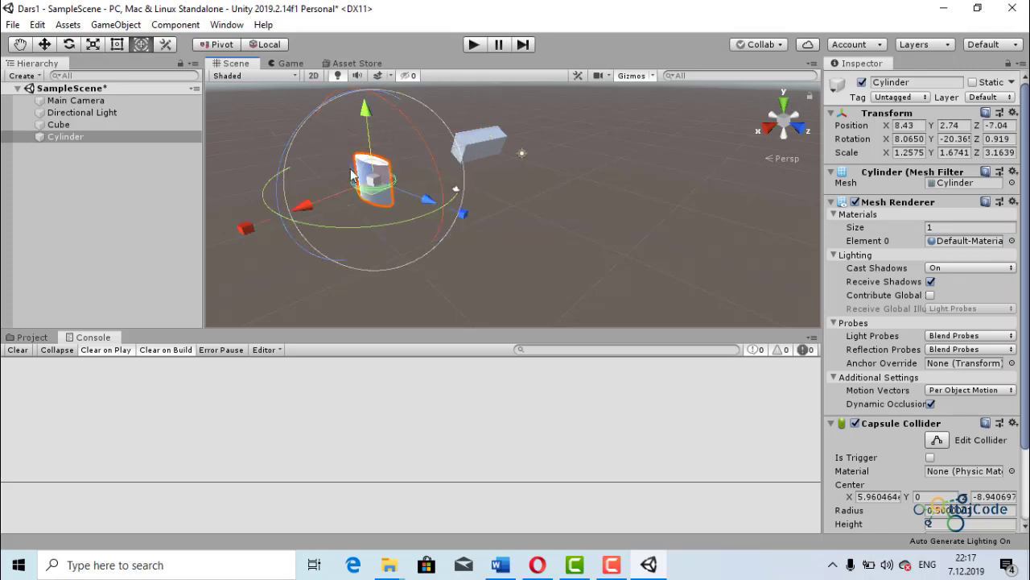
drag(392, 188, 548, 208)
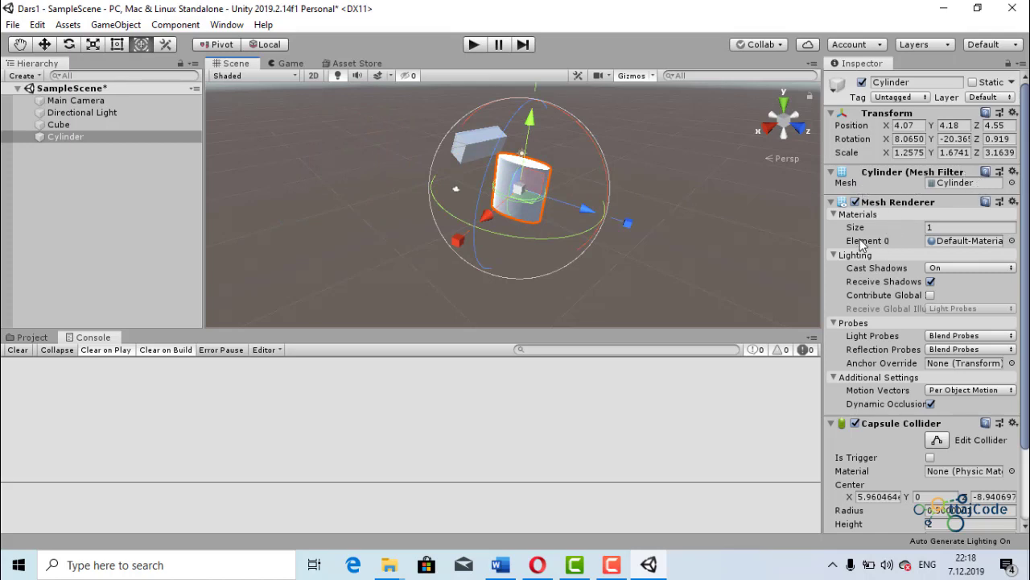
- Review the cylinder's component properties and inspect the SampleScene asset in the project's Scenes folder
click(945, 226)
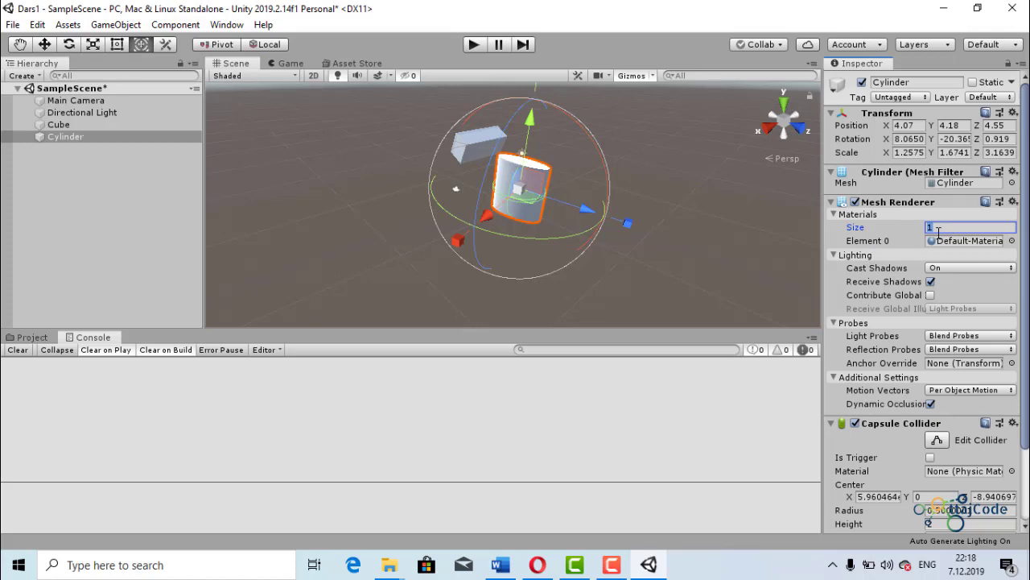
scroll(952, 271, down, 3)
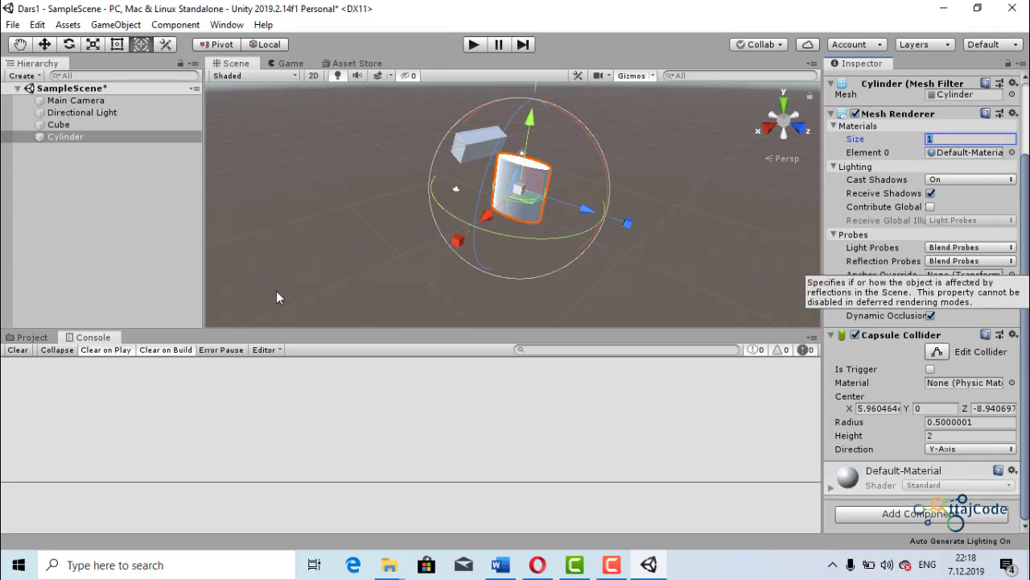
click(42, 339)
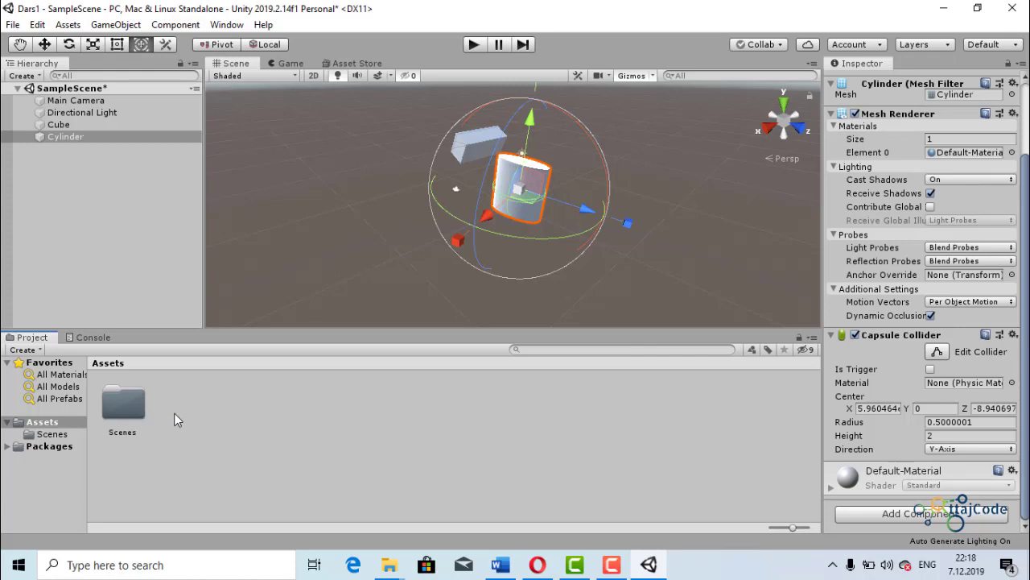
double_click(129, 403)
click(128, 408)
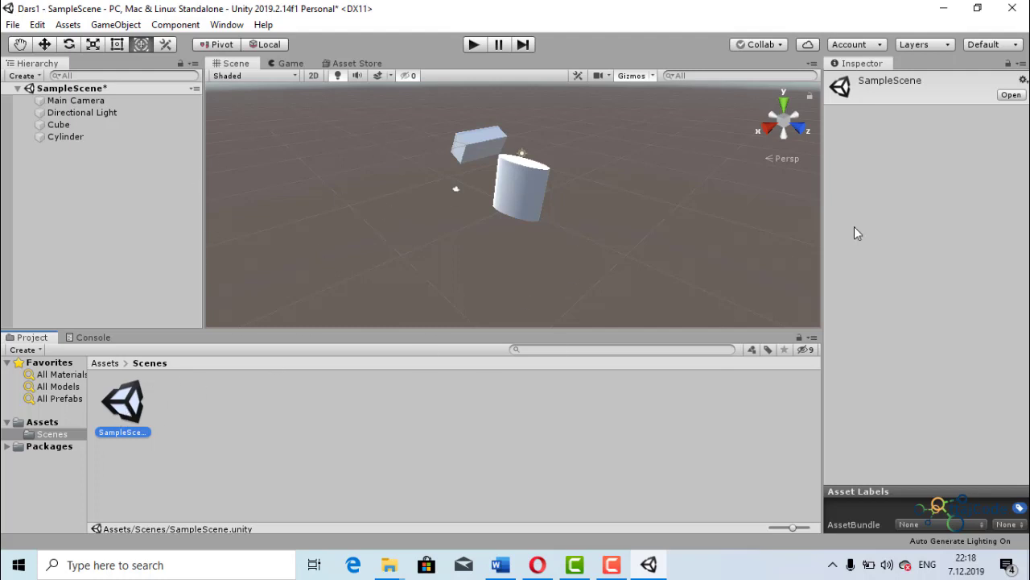
- Create a folder named Darsi in the project's Assets folder
click(96, 362)
right_click(233, 394)
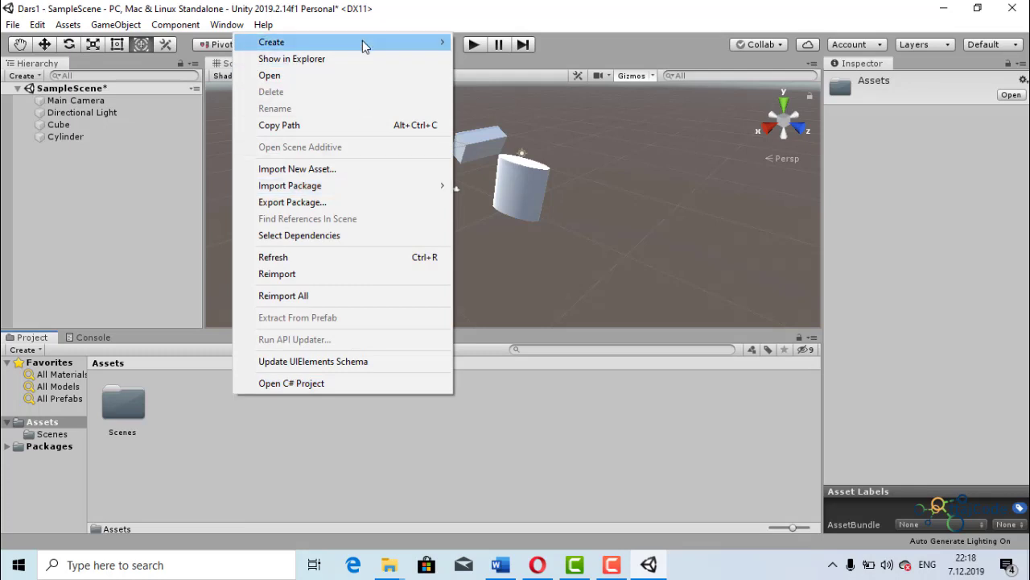
mouse_move(364, 47)
click(483, 31)
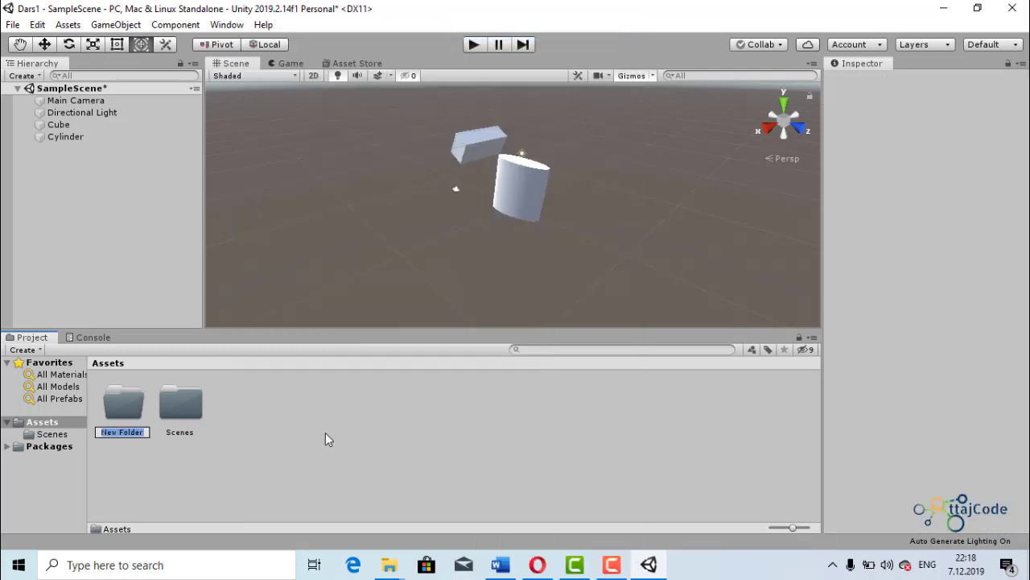
key(BackSpace)
text(Dars1)
key(Return)
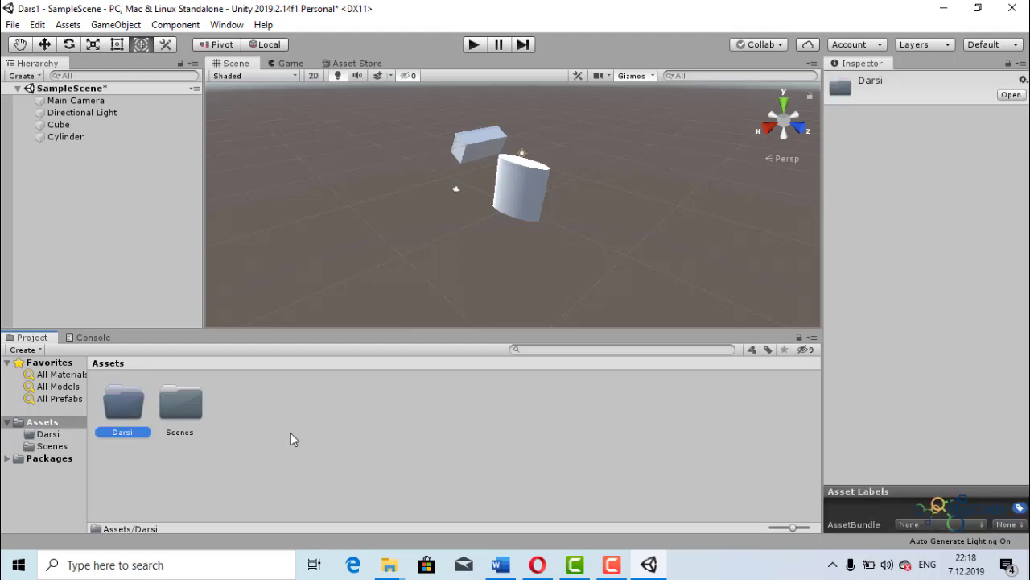
- Look at the asset types that can be created inside the Darsi folder and return to Assets
double_click(132, 411)
right_click(235, 424)
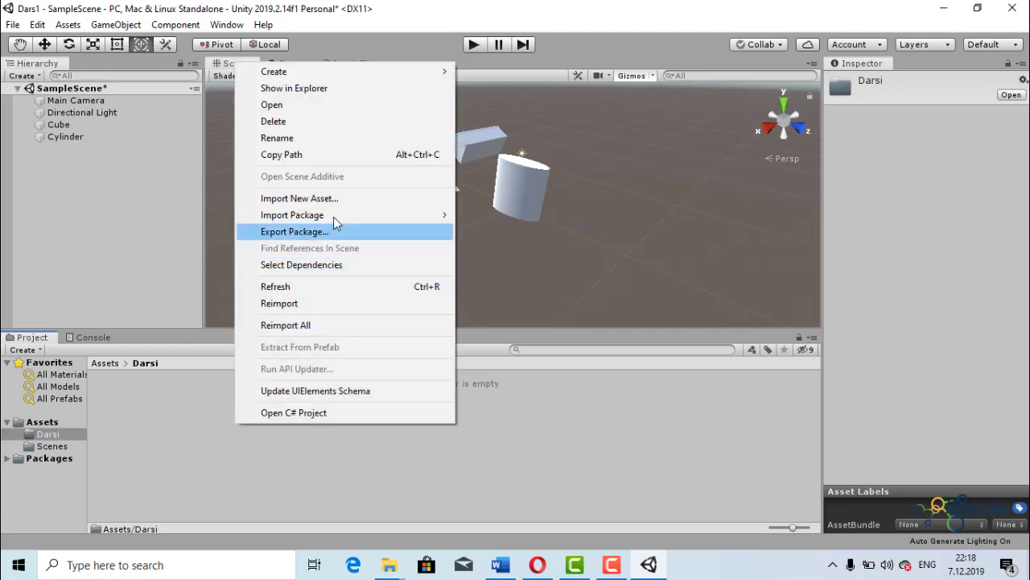
mouse_move(435, 71)
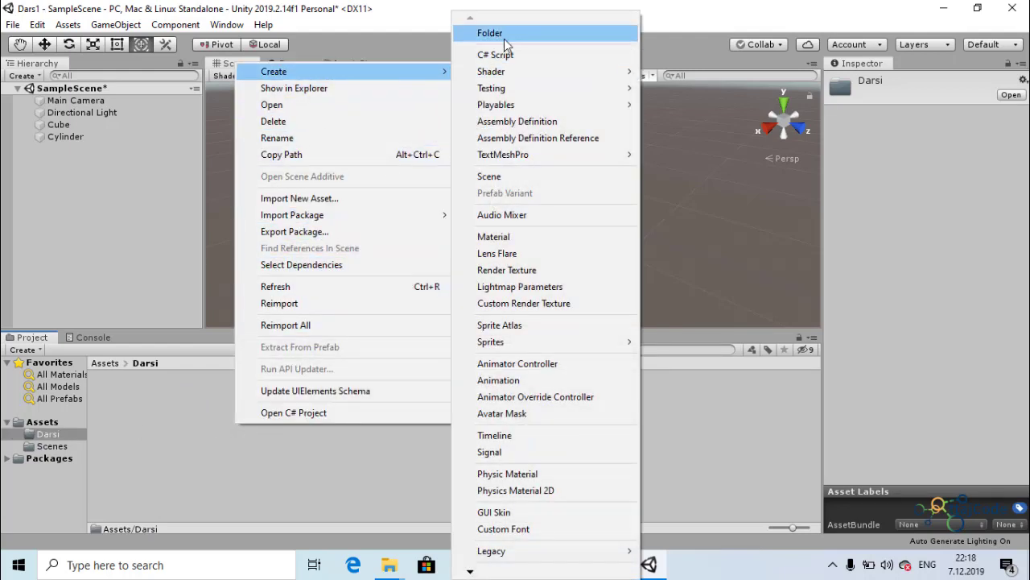
click(151, 431)
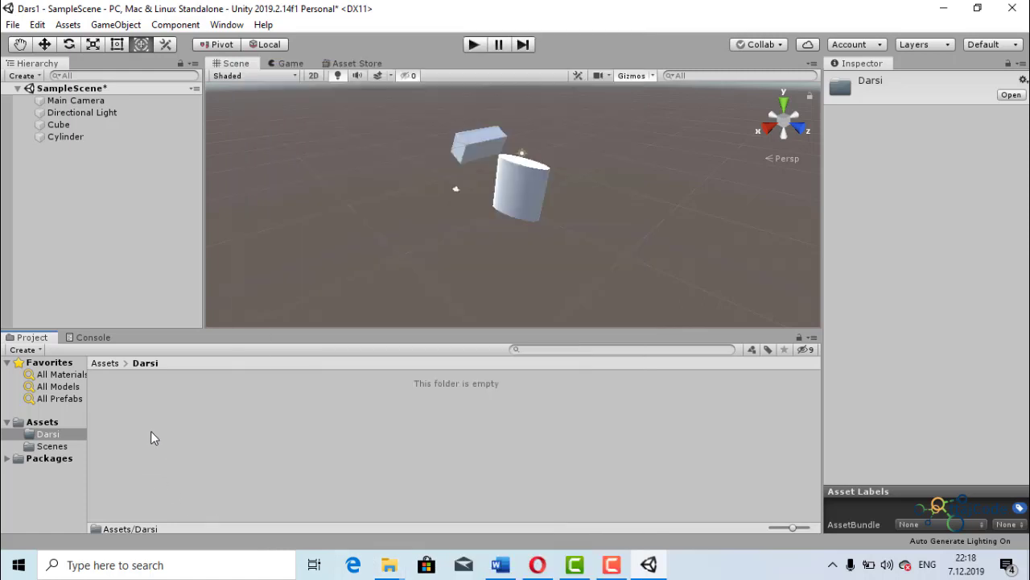
click(100, 364)
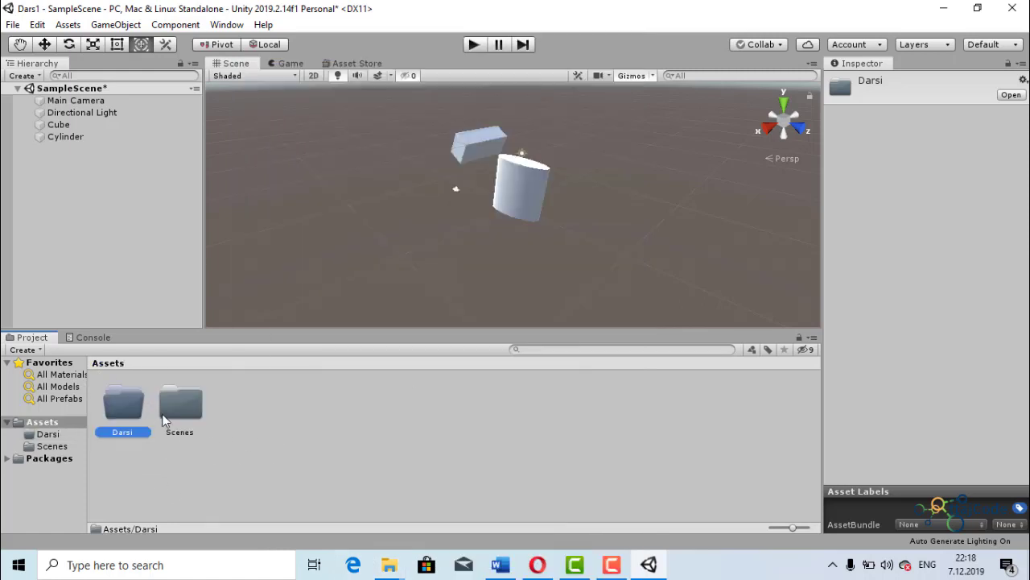
- Create a second folder in Assets, named Harakat
right_click(254, 411)
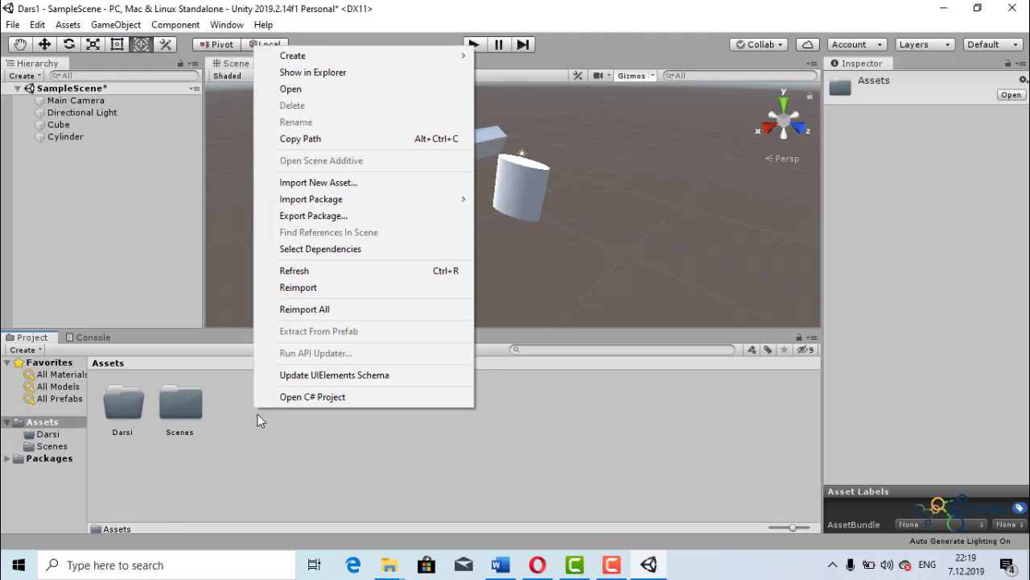
mouse_move(403, 54)
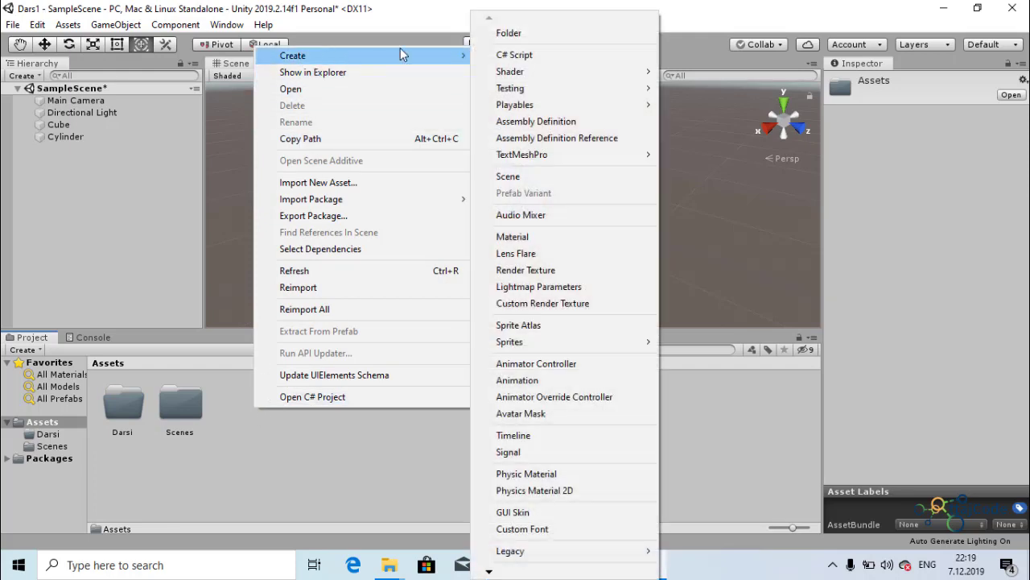
click(509, 33)
key(BackSpace)
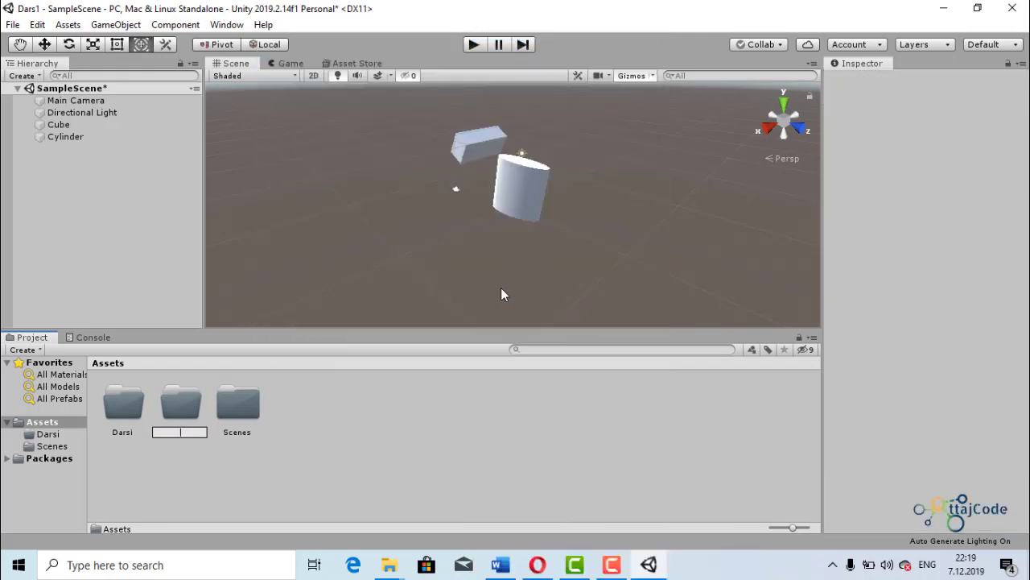
text(Harakat)
key(Return)
- Create a C# script named Harak inside the Harakat folder
double_click(182, 406)
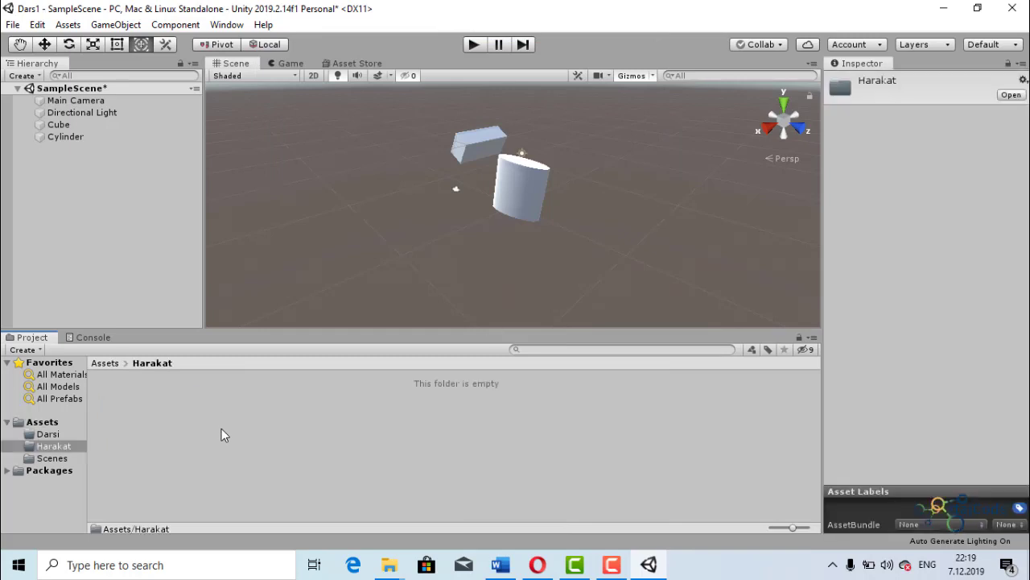
right_click(151, 427)
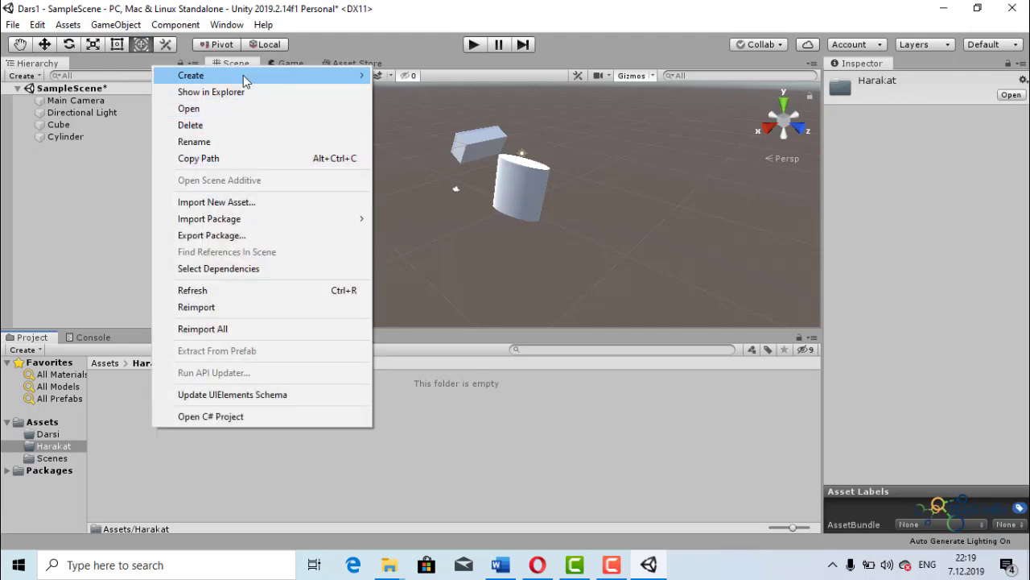
mouse_move(244, 76)
click(463, 58)
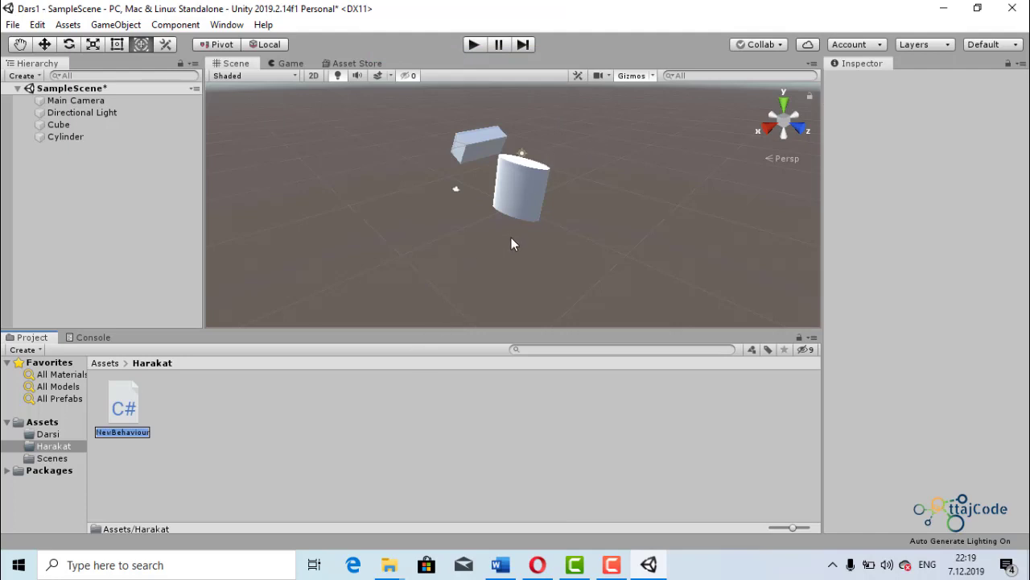
key(BackSpace)
text(Harak)
key(Return)
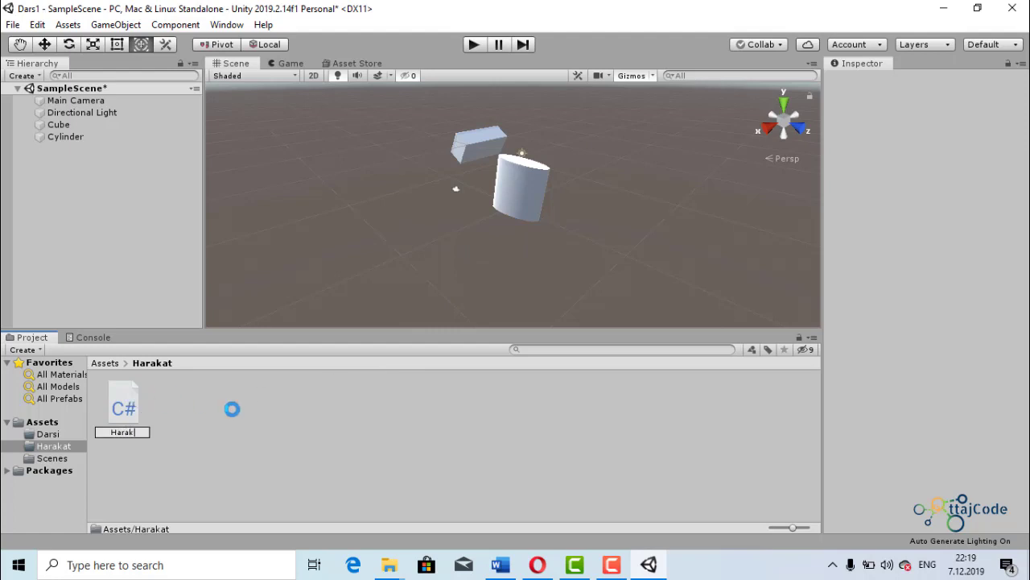
- Look at the asset types that can be created in the Harakat folder and check the Console before returning to the project files
right_click(193, 406)
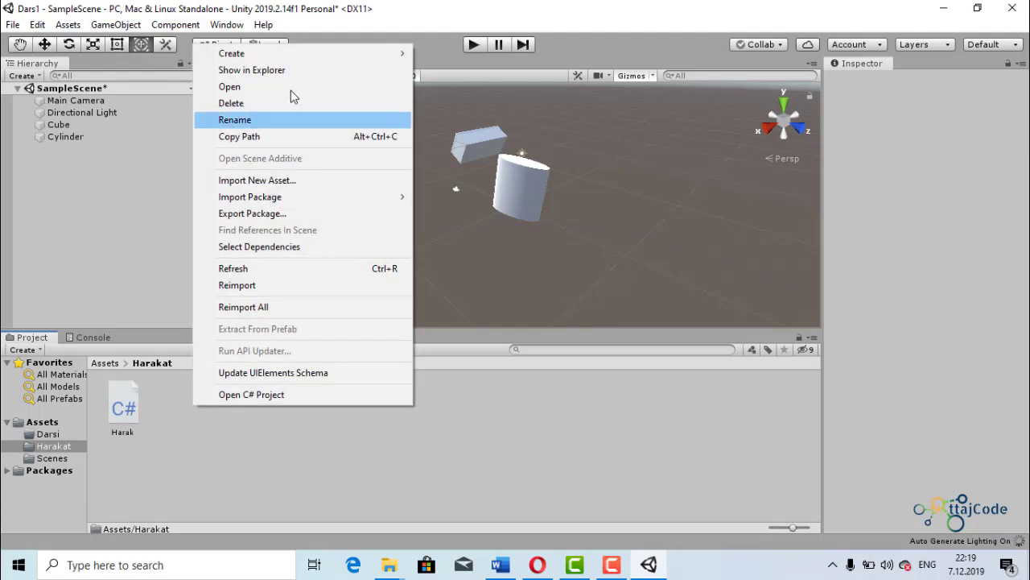
mouse_move(333, 55)
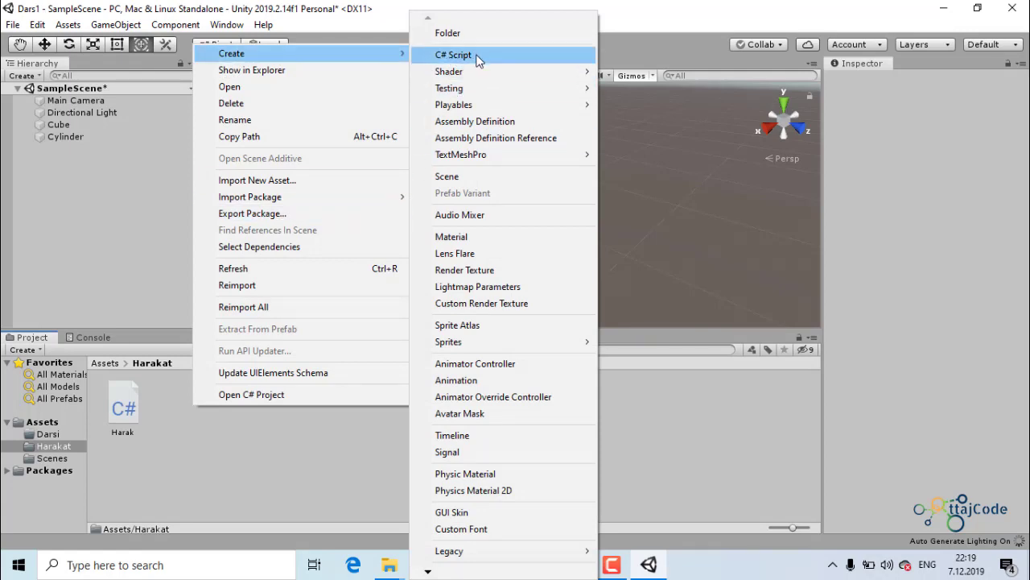
click(281, 469)
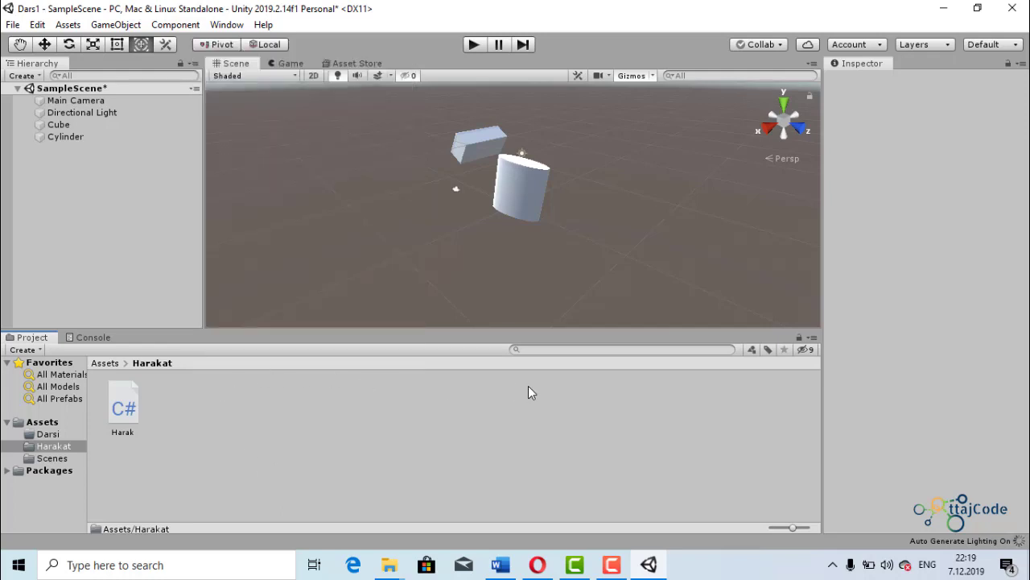
click(90, 339)
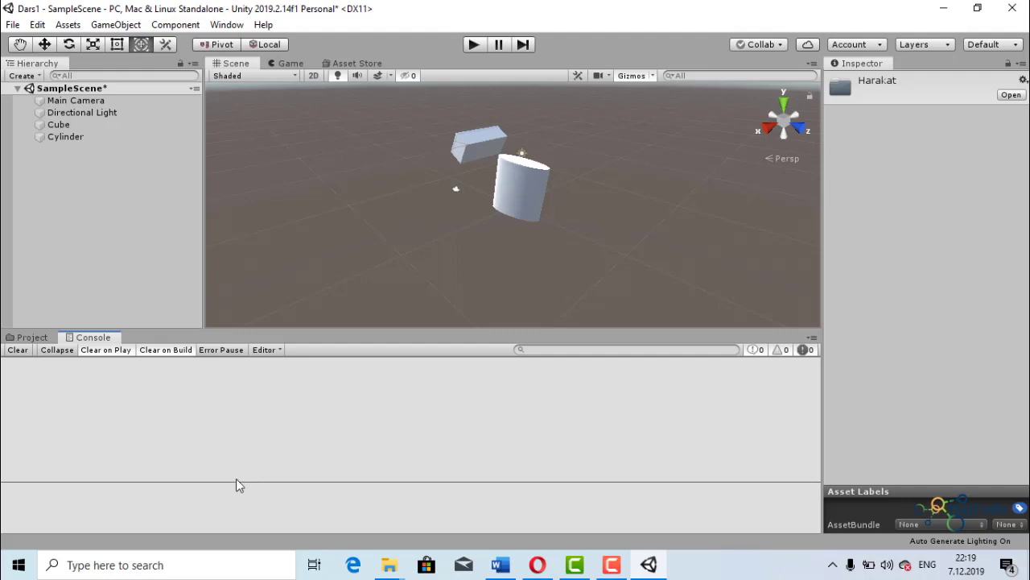
click(16, 340)
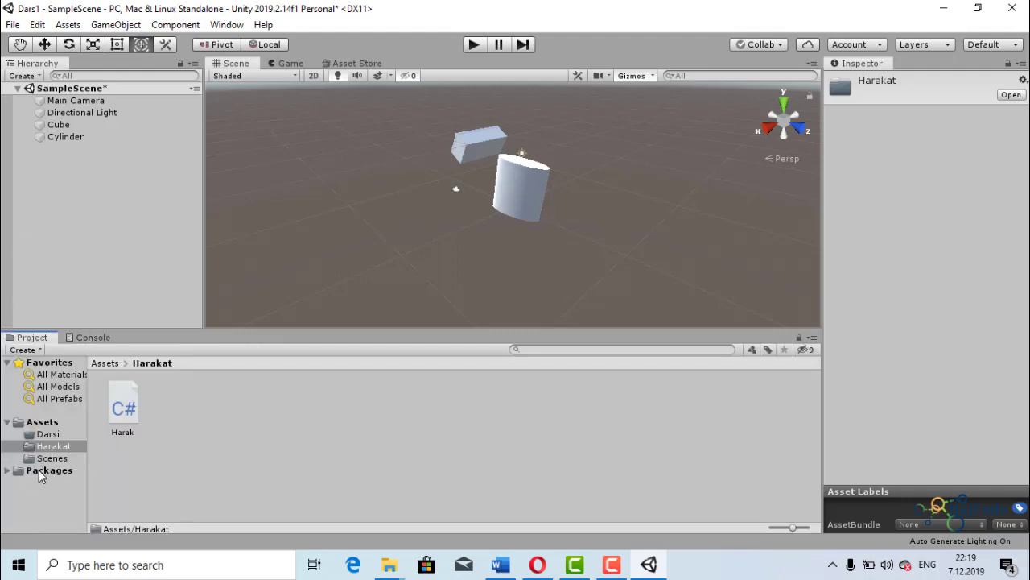
- Browse the Assets folder tree, viewing the contents of Darsi, Harakat and Scenes
click(36, 434)
click(33, 422)
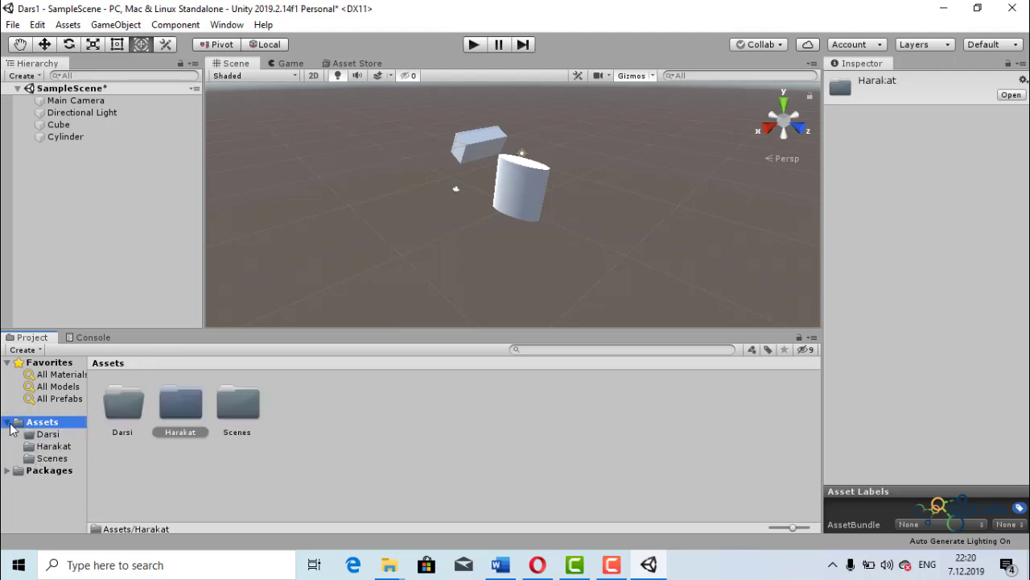
click(8, 422)
click(8, 422)
click(52, 446)
click(48, 434)
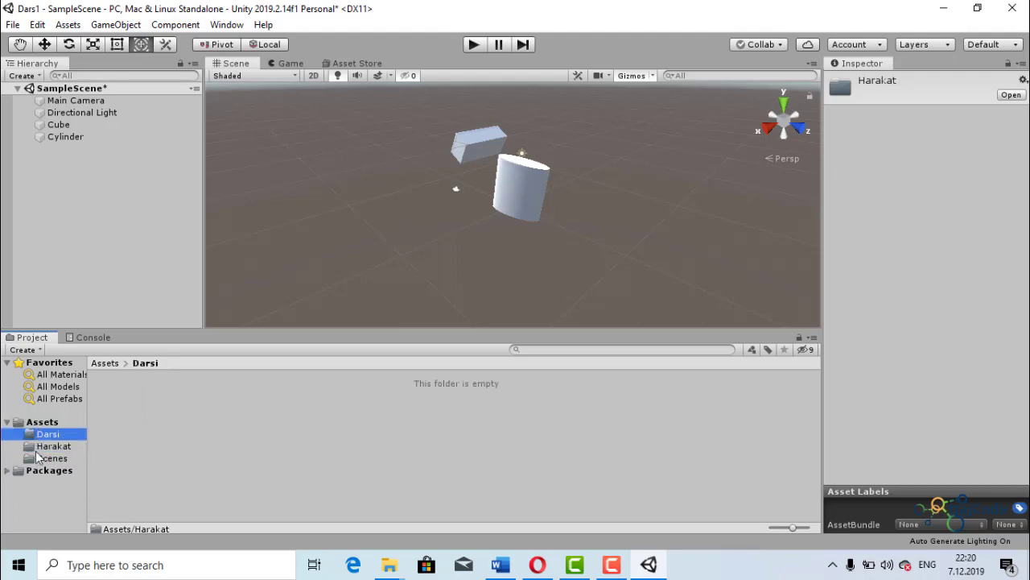
click(52, 445)
click(36, 470)
click(40, 459)
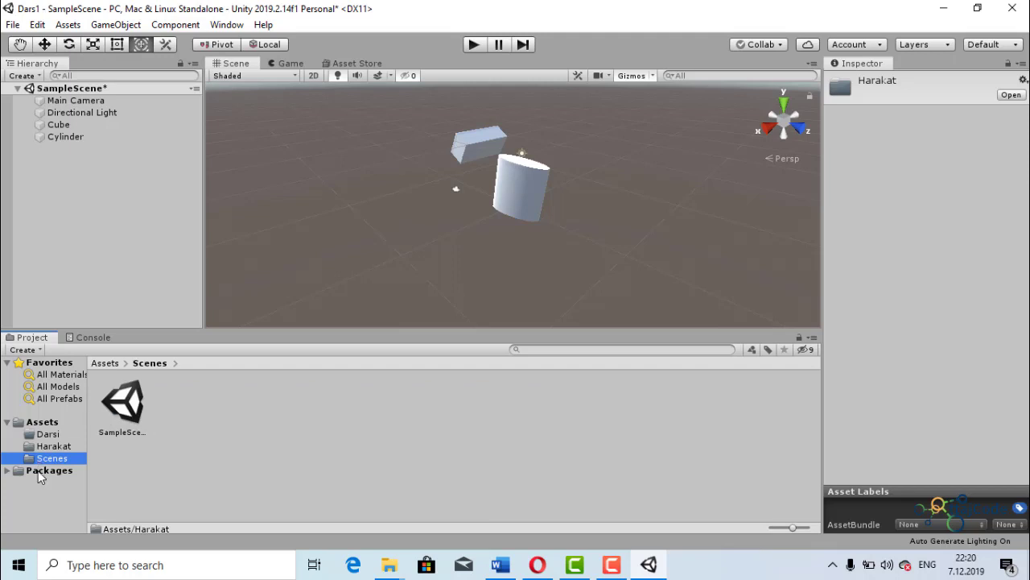
- Expand Packages in the project tree, look through the included packages and collapse it again
click(6, 470)
scroll(39, 486, down, 2)
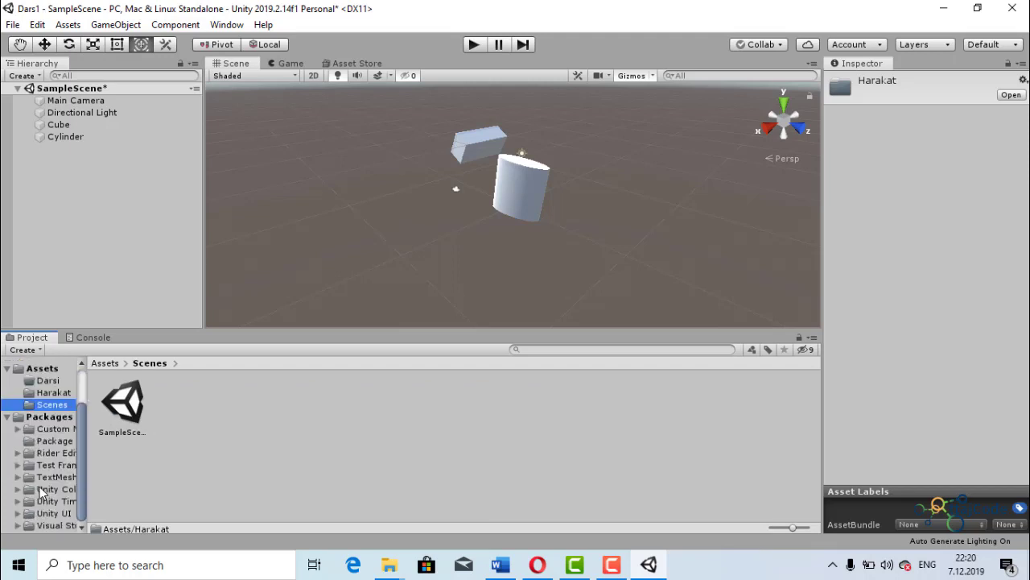
scroll(46, 504, up, 2)
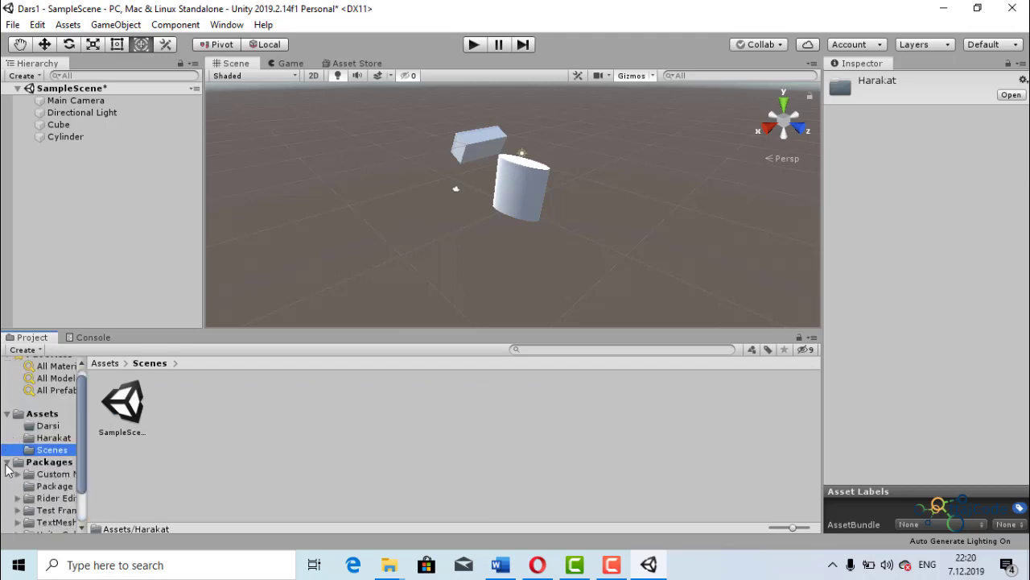
click(7, 470)
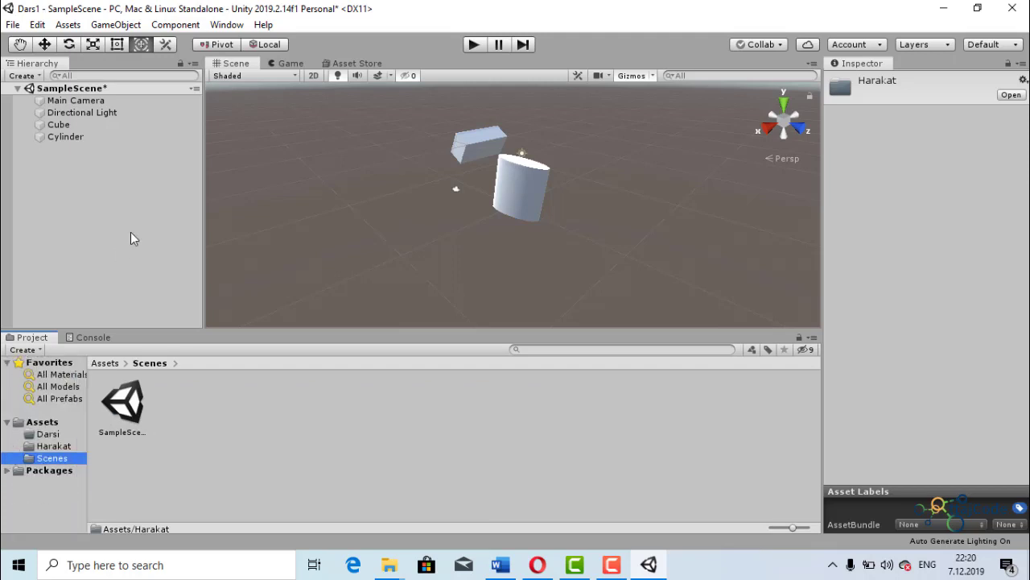
- Open the Asset Store and look over its home page, including the search field, filters, featured assets and recommendations
click(337, 63)
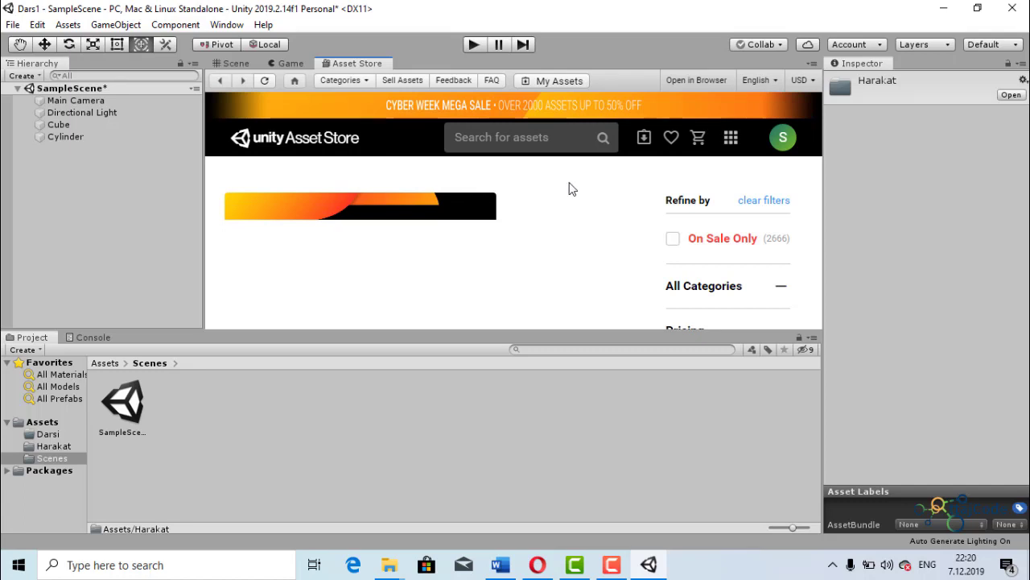
scroll(589, 258, down, 3)
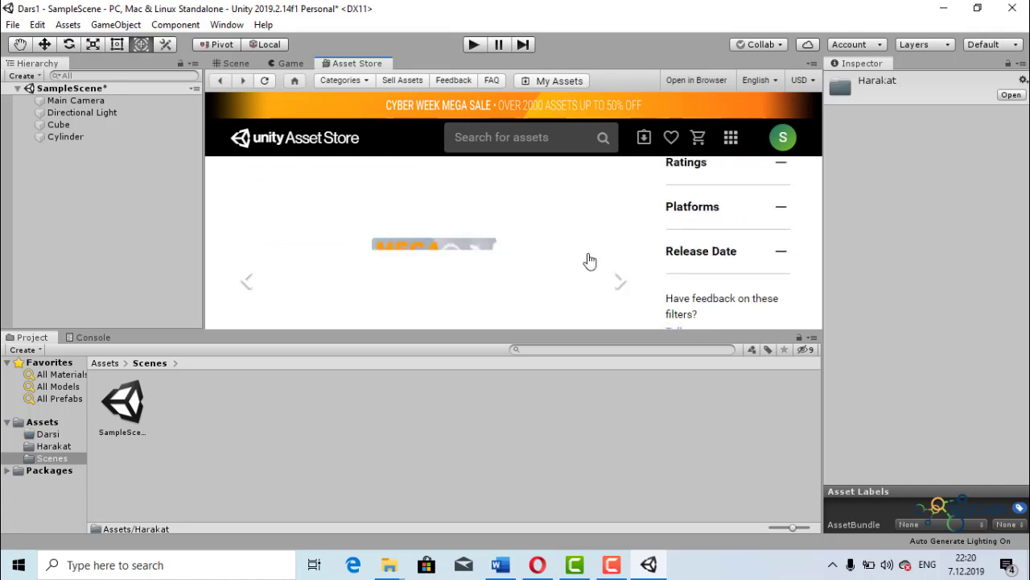
scroll(589, 260, up, 3)
click(561, 138)
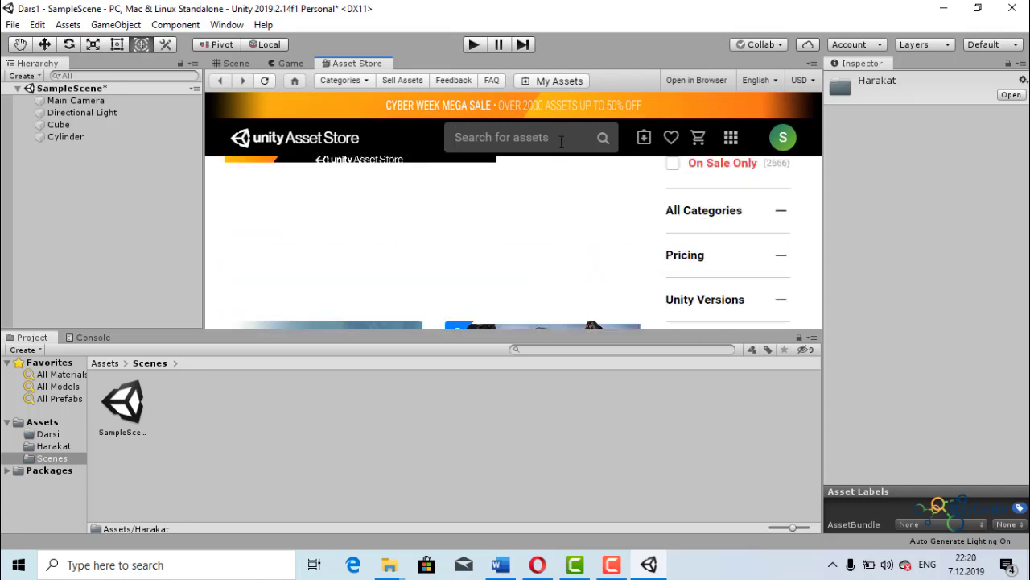
scroll(571, 193, down, 4)
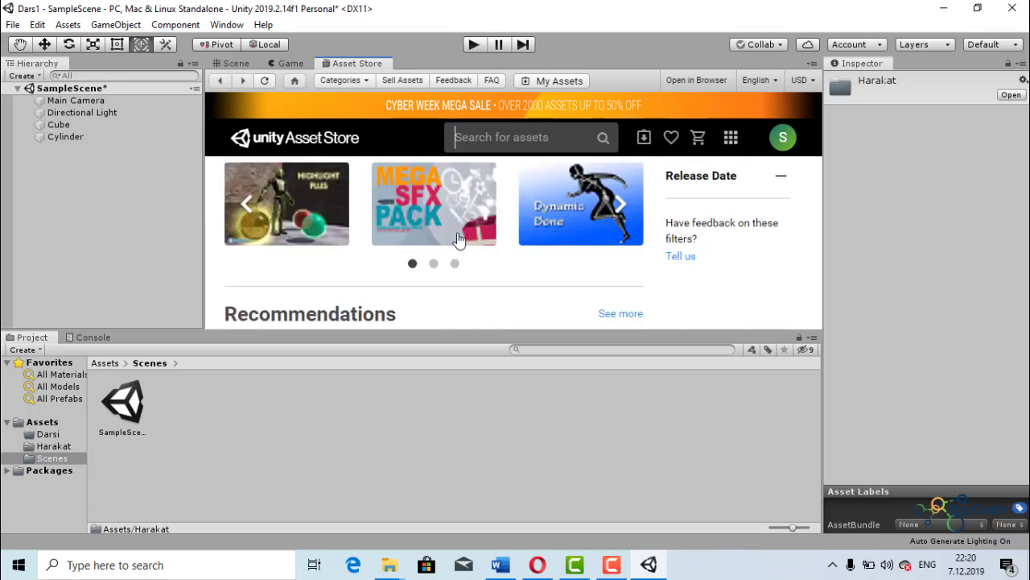
scroll(350, 253, down, 3)
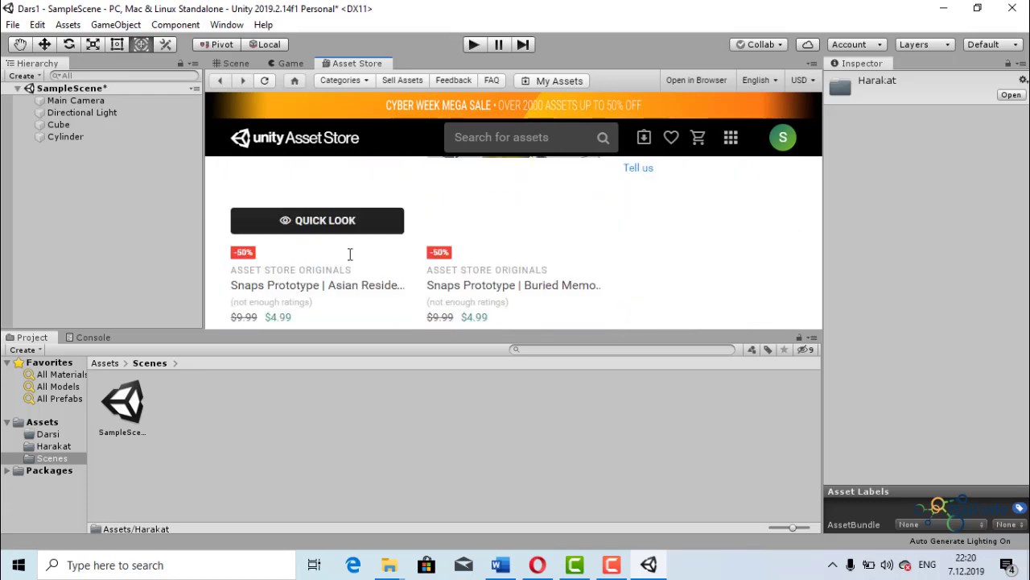
scroll(351, 254, up, 6)
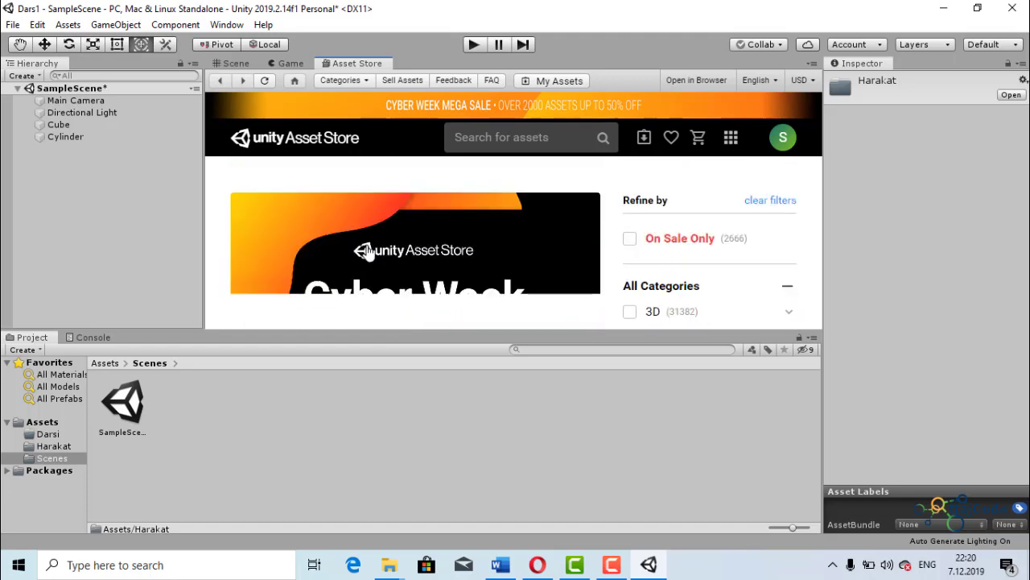
scroll(499, 255, down, 5)
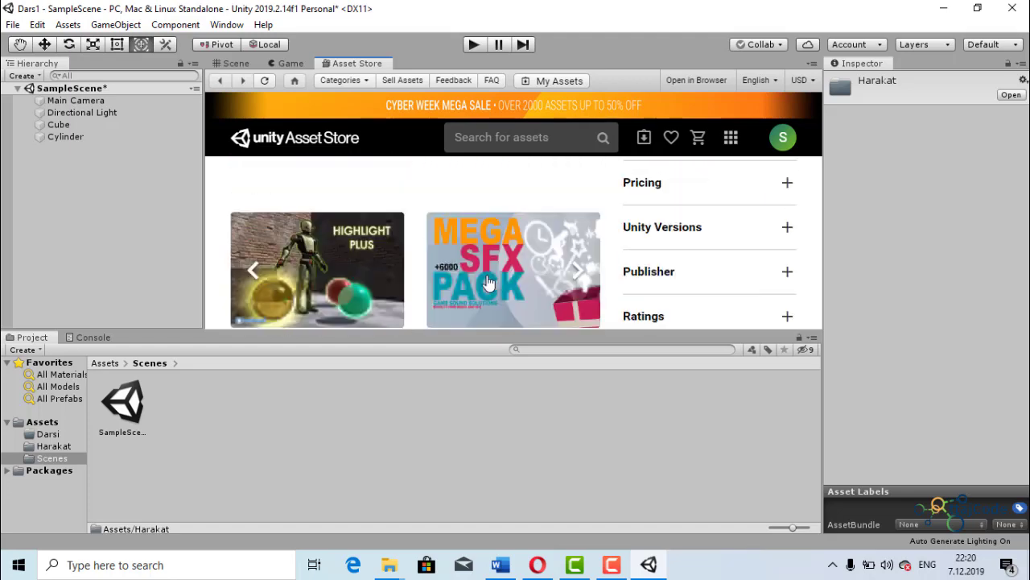
scroll(489, 282, down, 1)
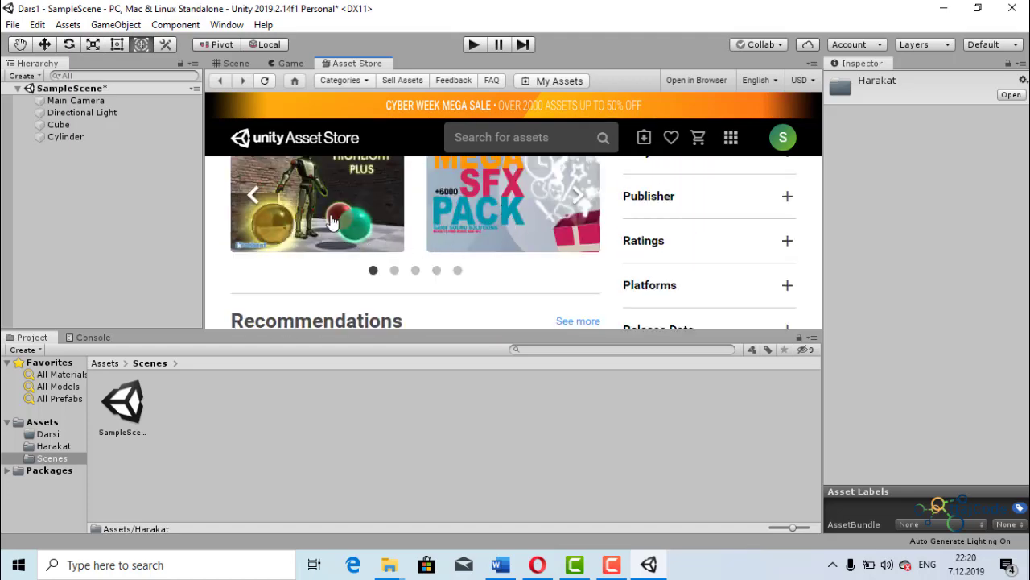
scroll(332, 223, up, 1)
scroll(334, 258, down, 2)
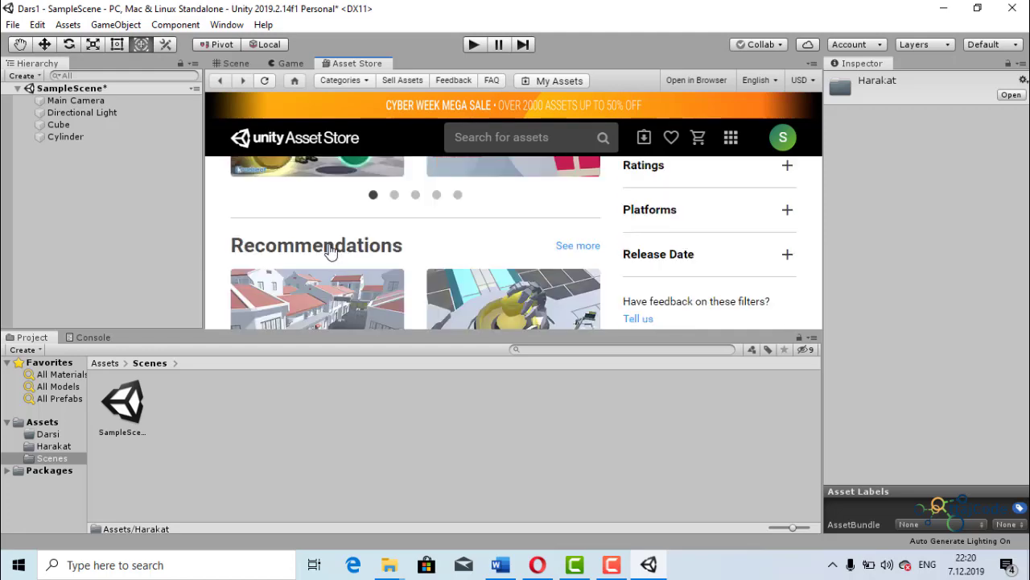
scroll(330, 252, up, 2)
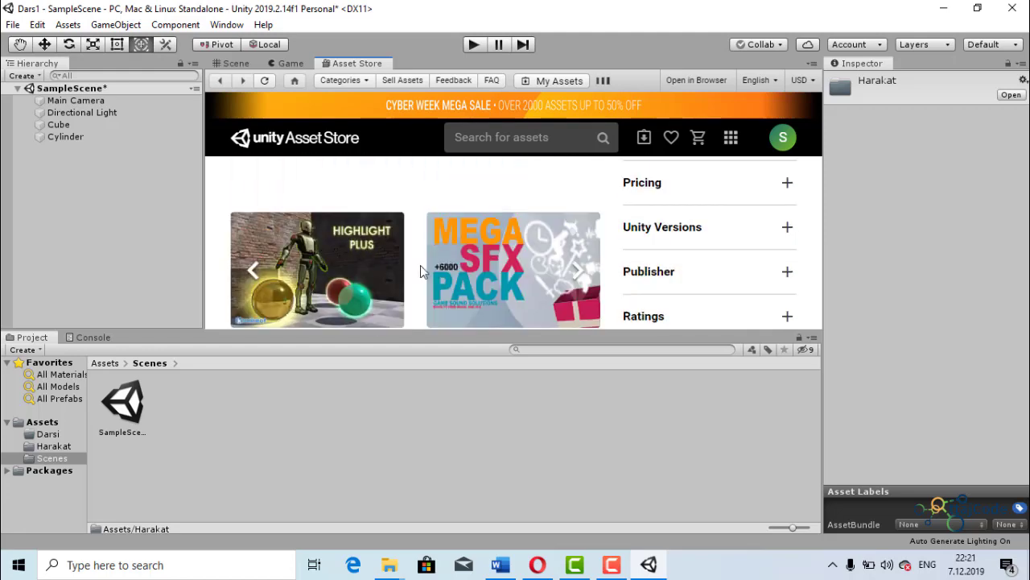
scroll(420, 266, down, 2)
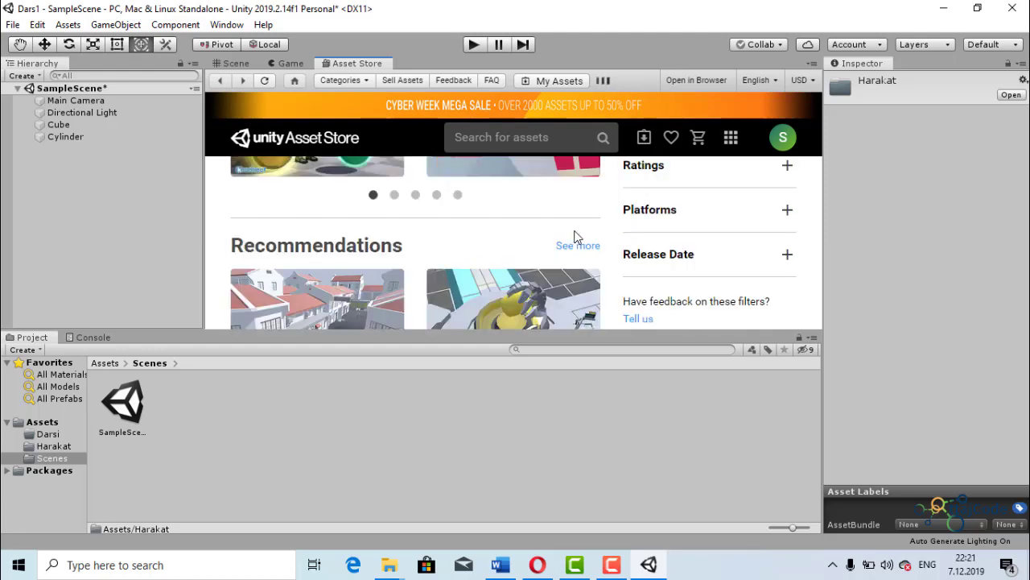
scroll(575, 236, down, 2)
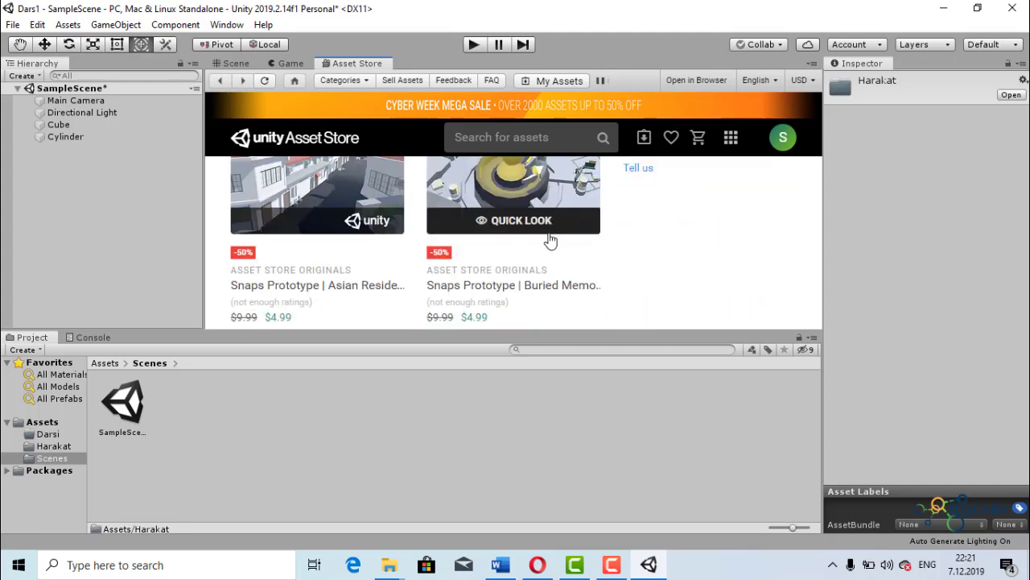
scroll(495, 298, down, 1)
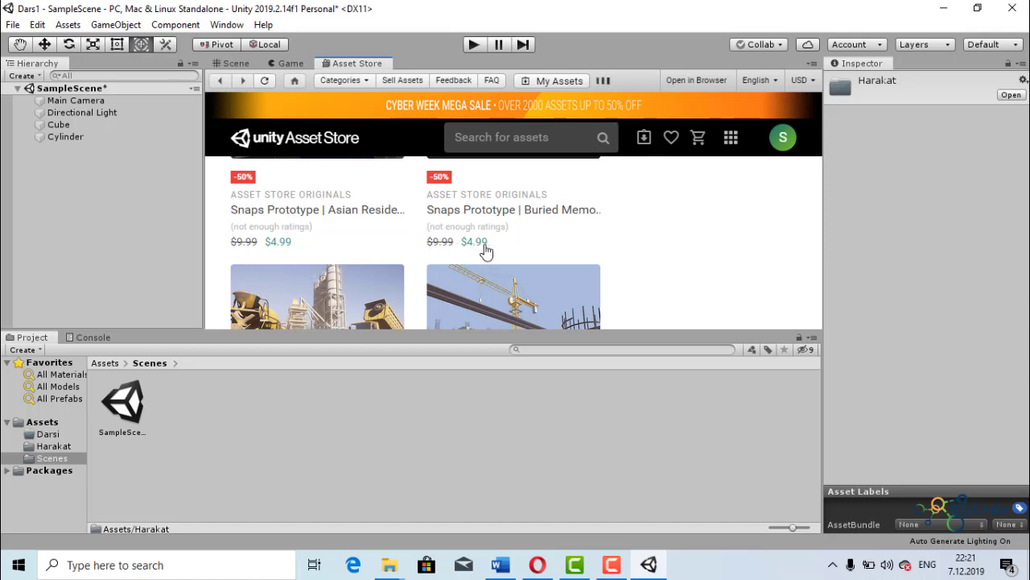
- Open the Highlight Plus asset page and examine its price, preview images, reviews and description
scroll(475, 268, up, 1)
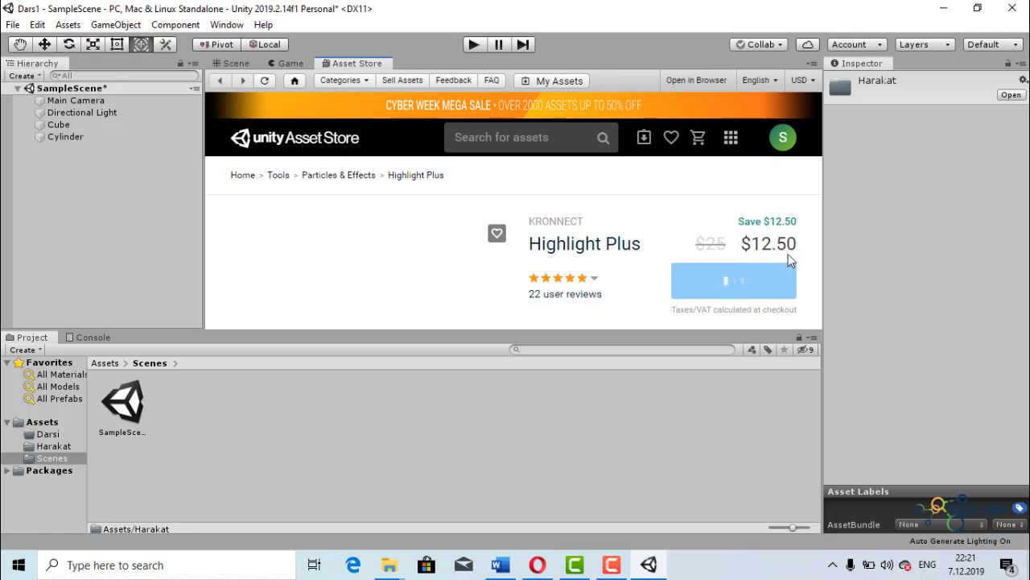
scroll(775, 256, down, 3)
scroll(764, 263, up, 4)
scroll(484, 278, down, 2)
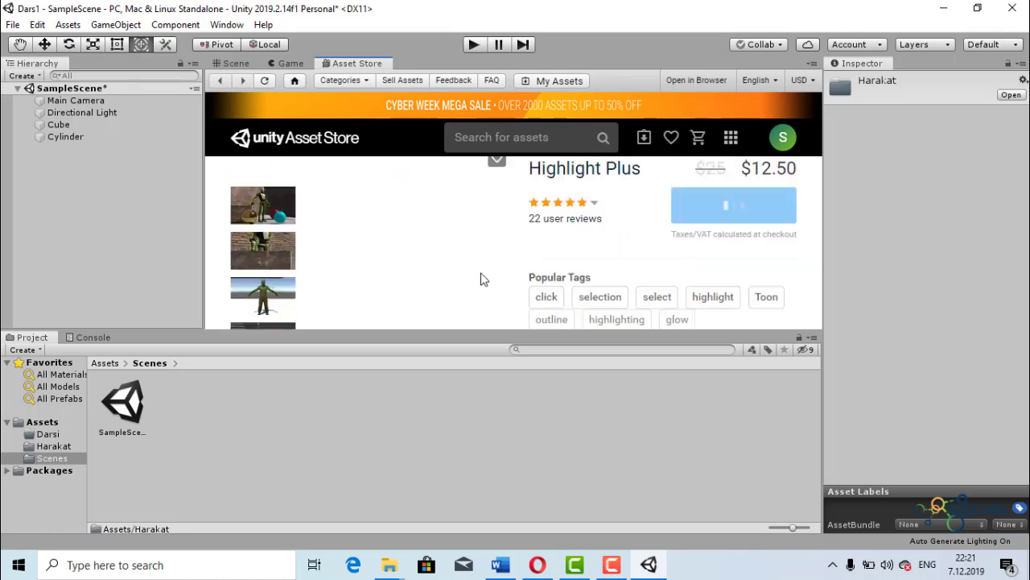
scroll(258, 235, up, 2)
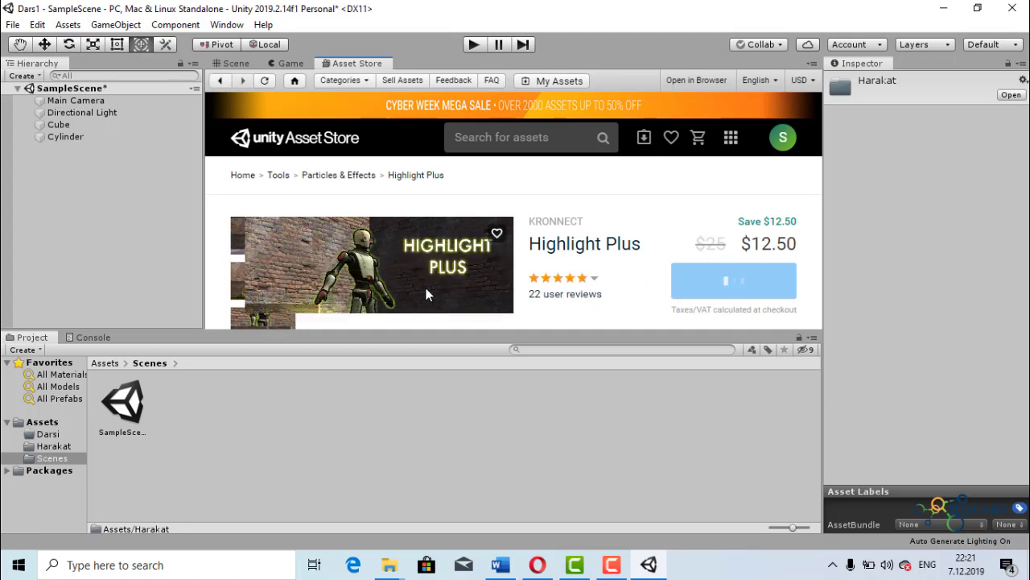
scroll(507, 276, down, 1)
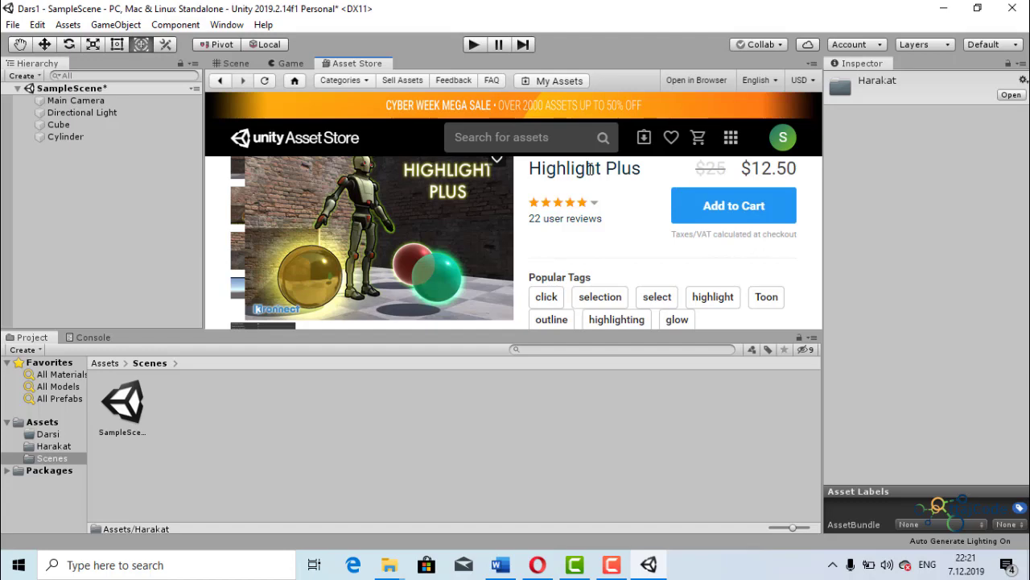
scroll(459, 243, down, 2)
scroll(438, 249, up, 3)
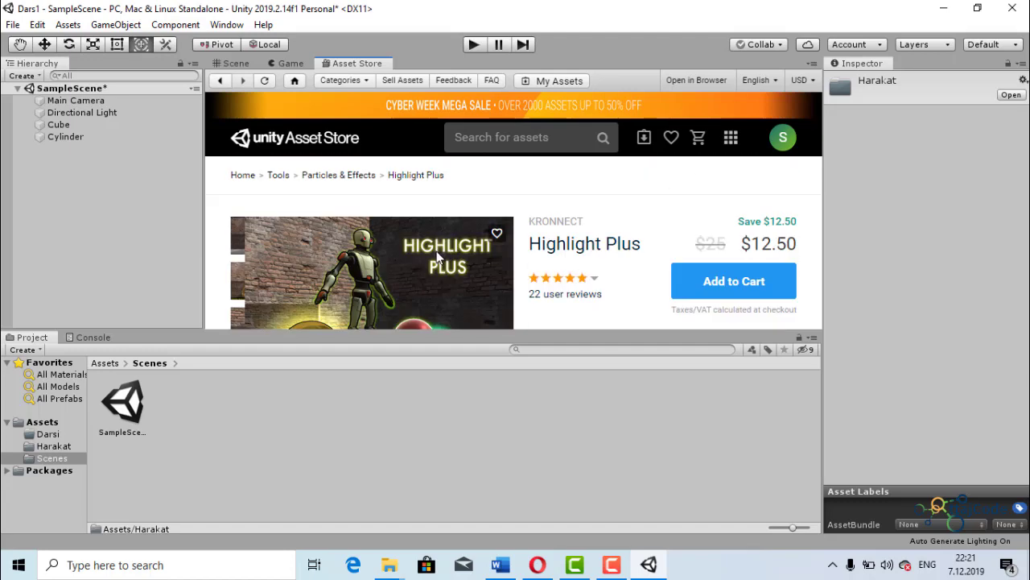
scroll(434, 244, down, 1)
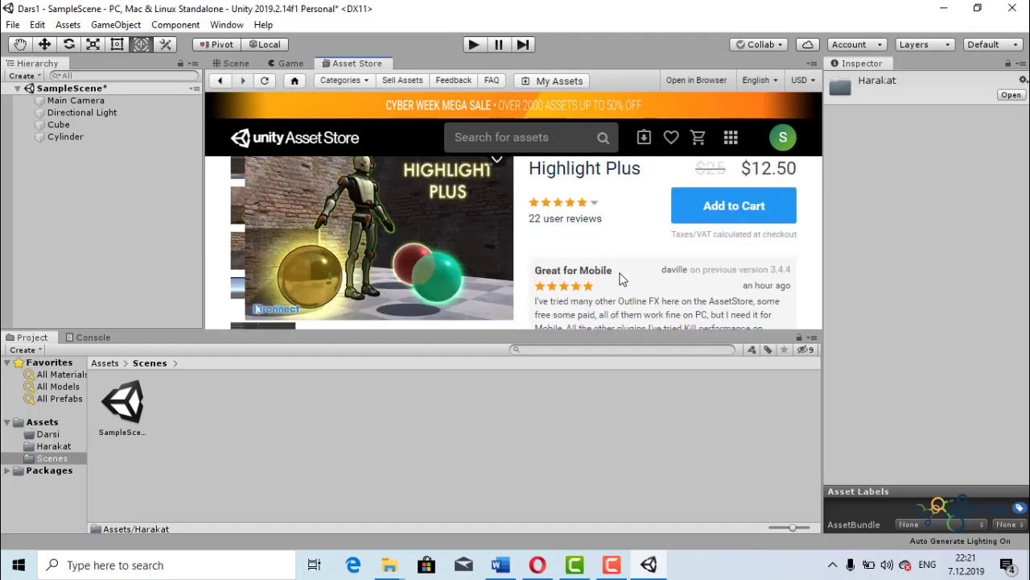
scroll(620, 279, down, 5)
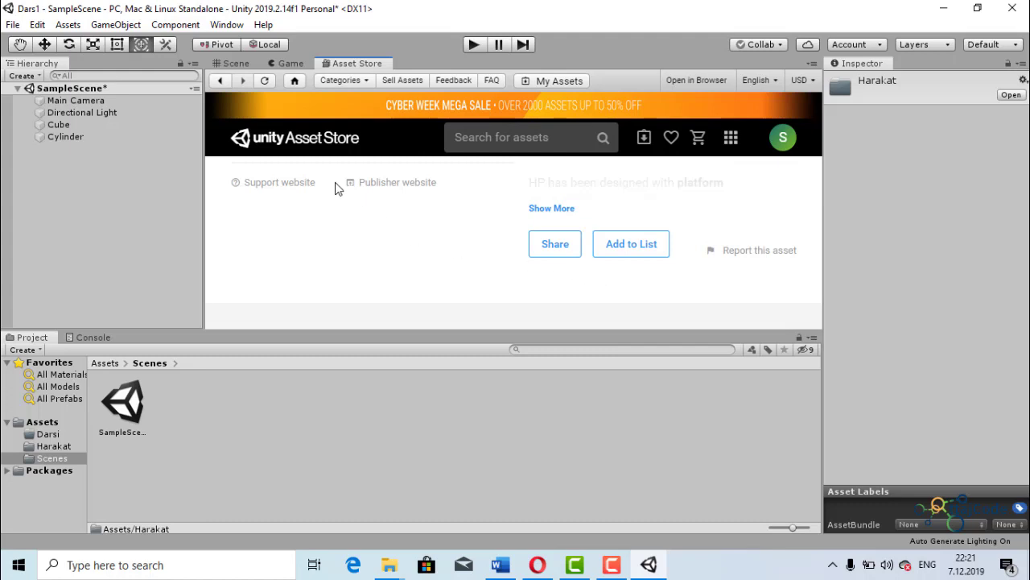
- Return to the Scene view and select the cylinder
click(241, 66)
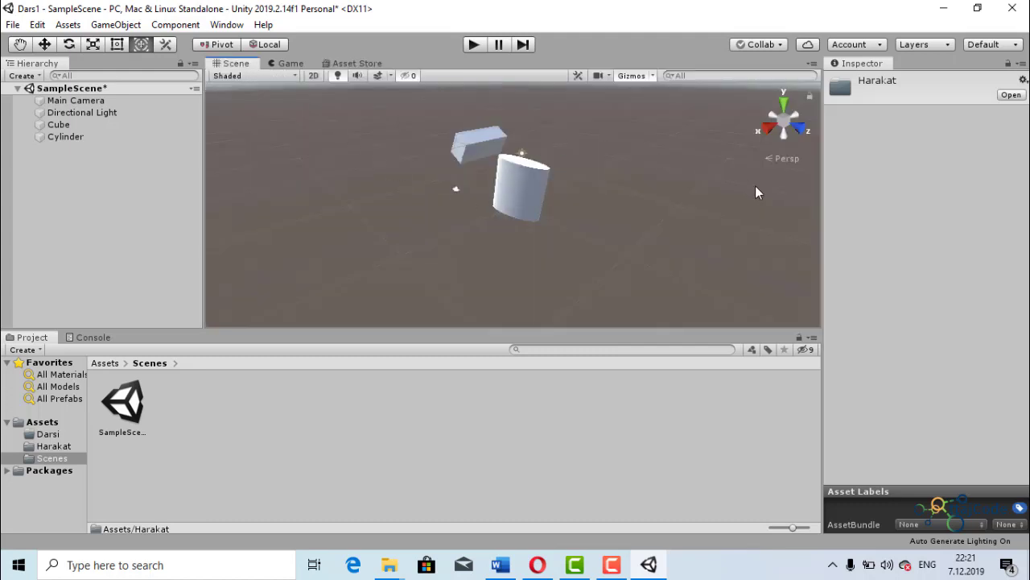
scroll(692, 208, down, 3)
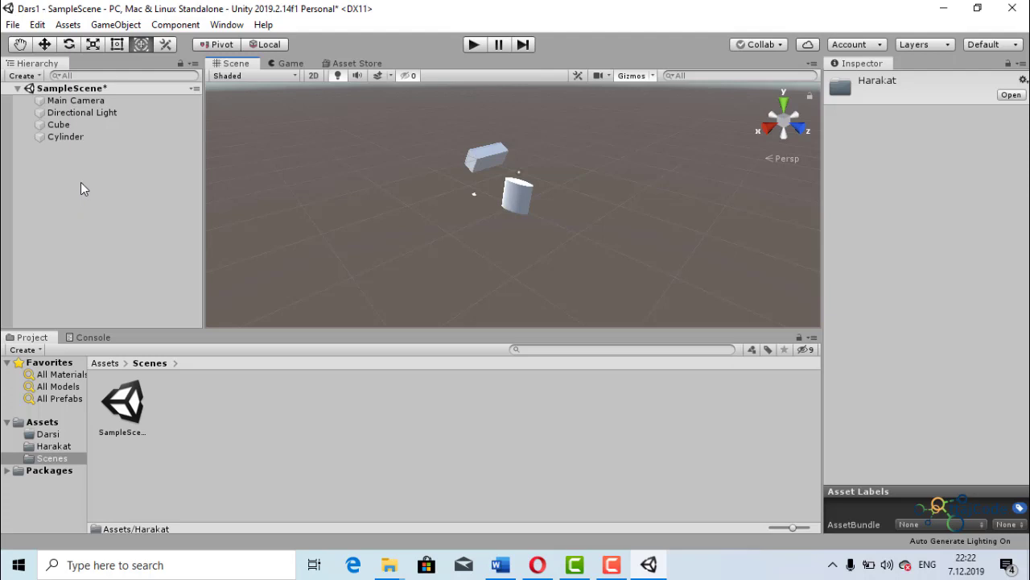
click(517, 197)
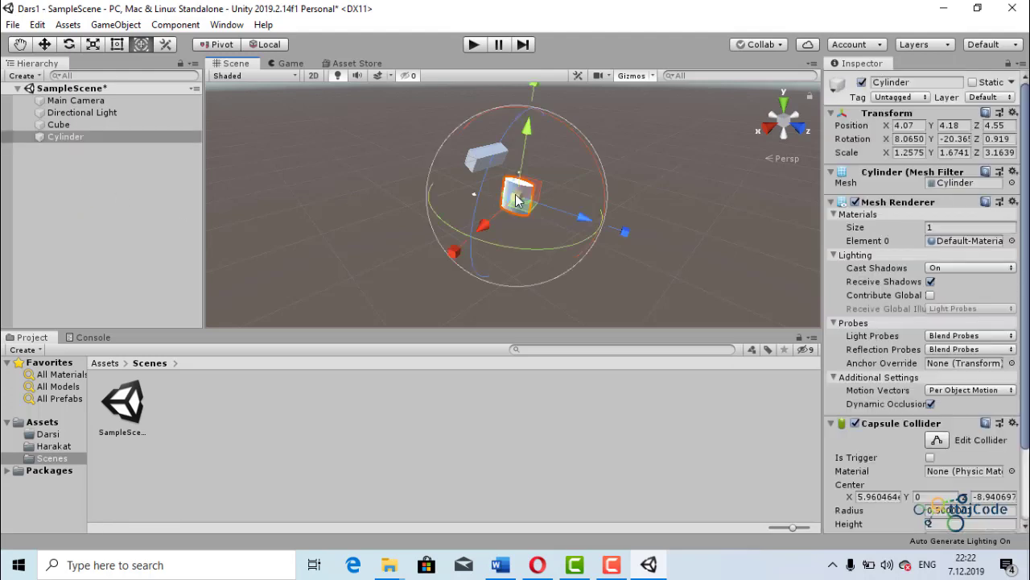